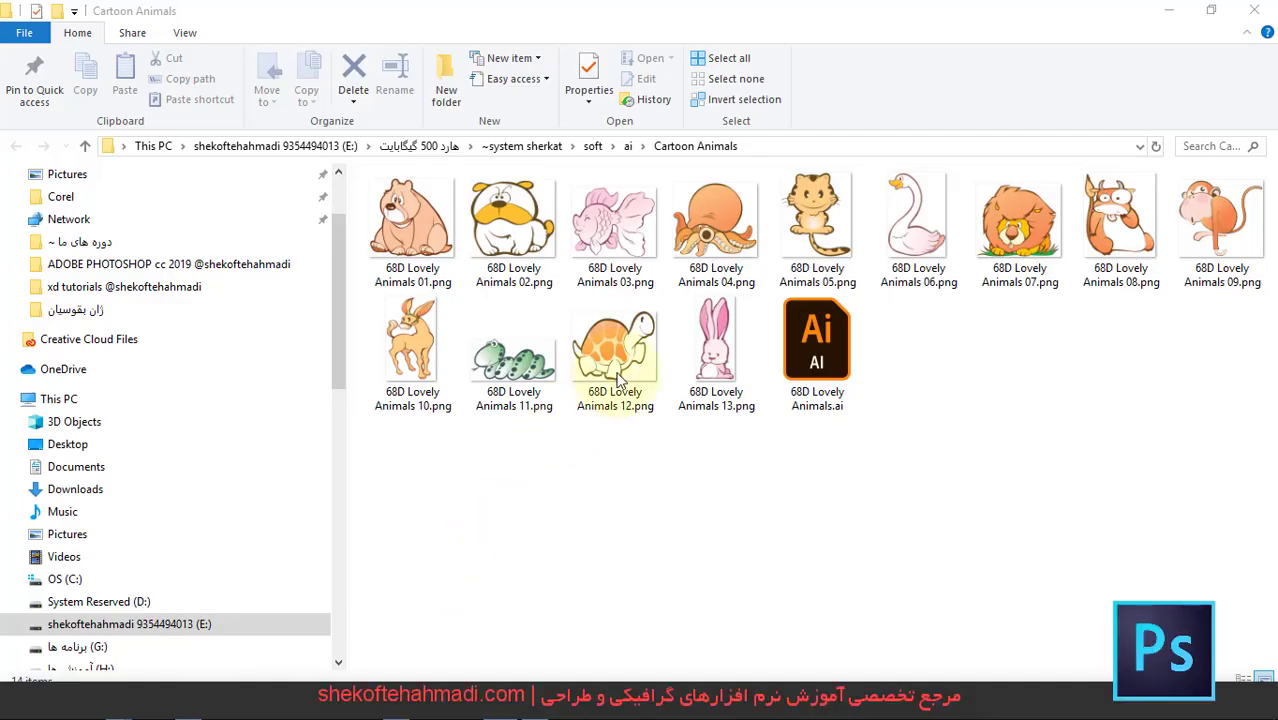
Drag the swan image 68D Lovely Animals 06.png from Cartoon Animals onto Photoshop.
left_click(899, 222)
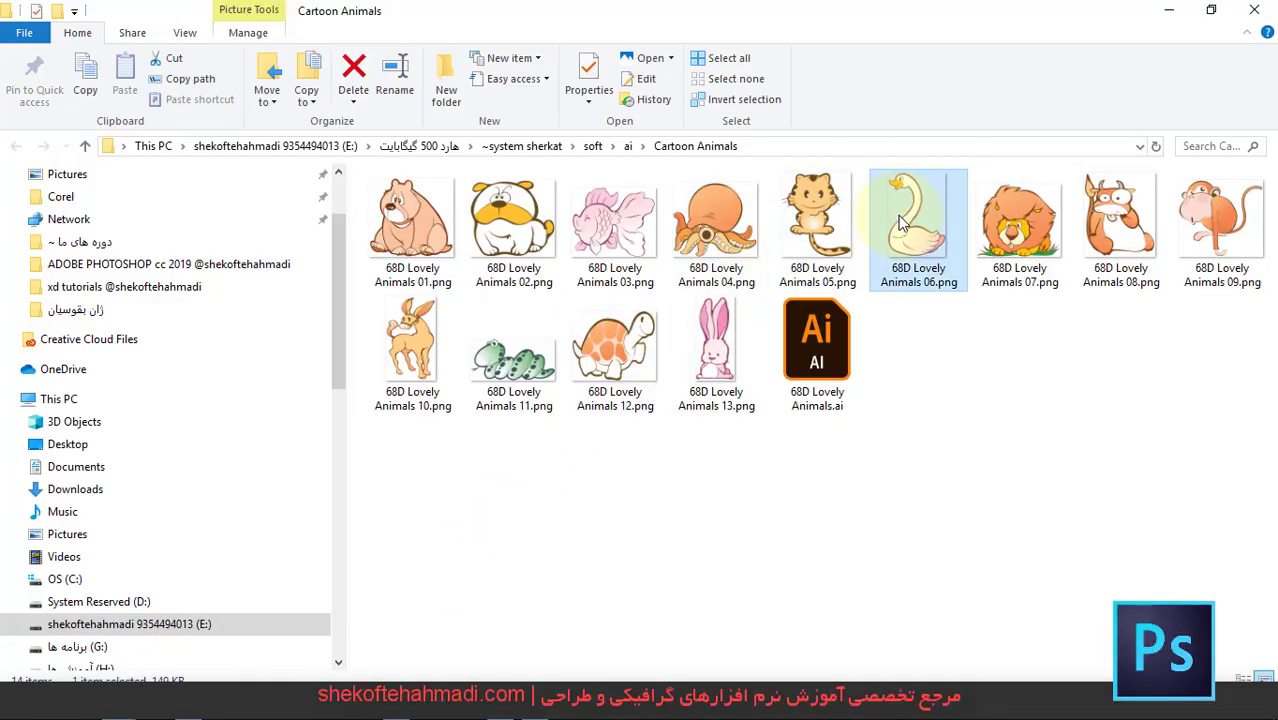
left_click_drag(911, 213, 203, 705)
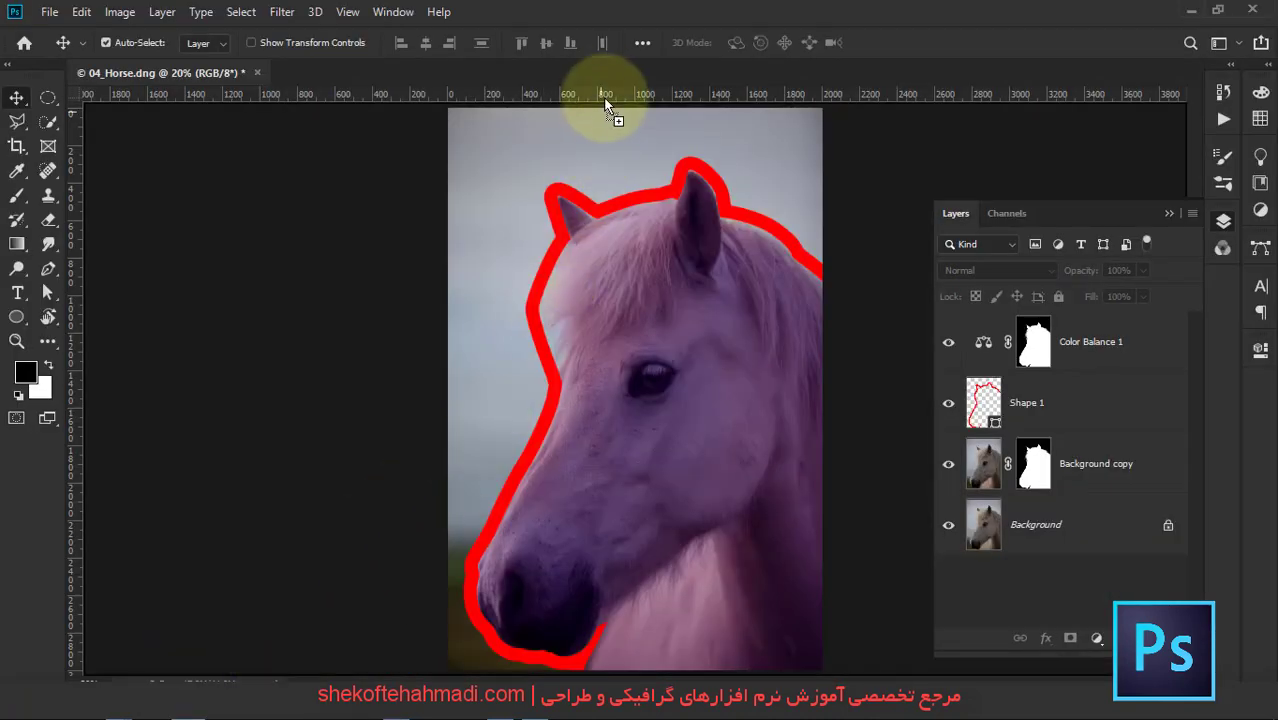
Open the swan image as its own document and zoom in close on the beak.
left_click_drag(203, 700, 605, 88)
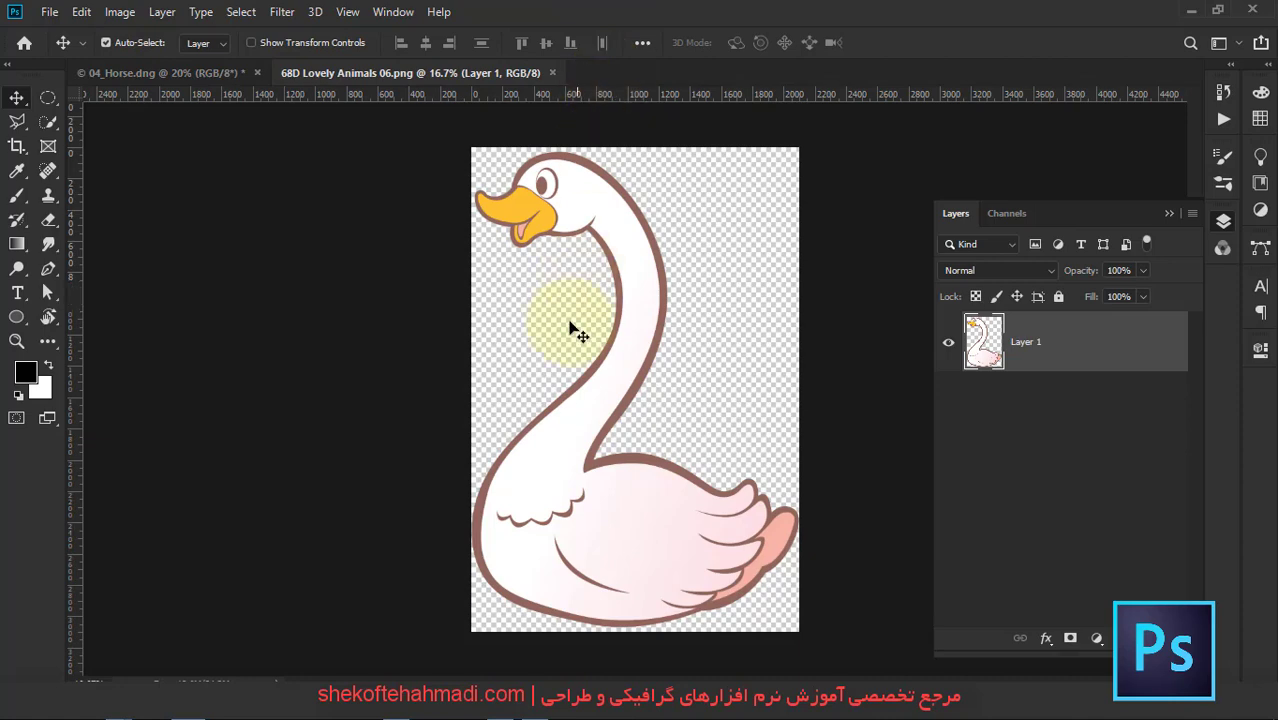
mouse_move(527, 180)
left_mouse_down()
mouse_move(613, 228)
mouse_move(647, 270)
left_mouse_up()
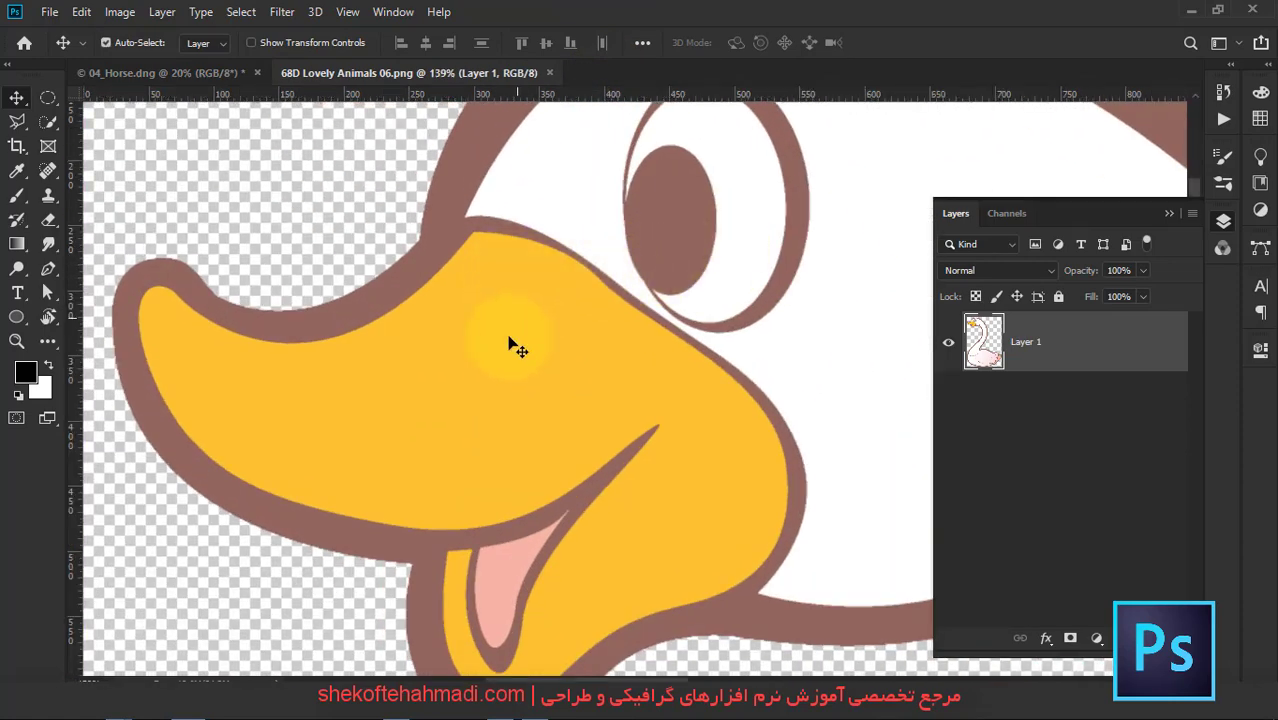
left_click_drag(508, 342, 524, 266)
Trace a Pen path along the beak's upper edge, undoing misplaced points.
key("p")
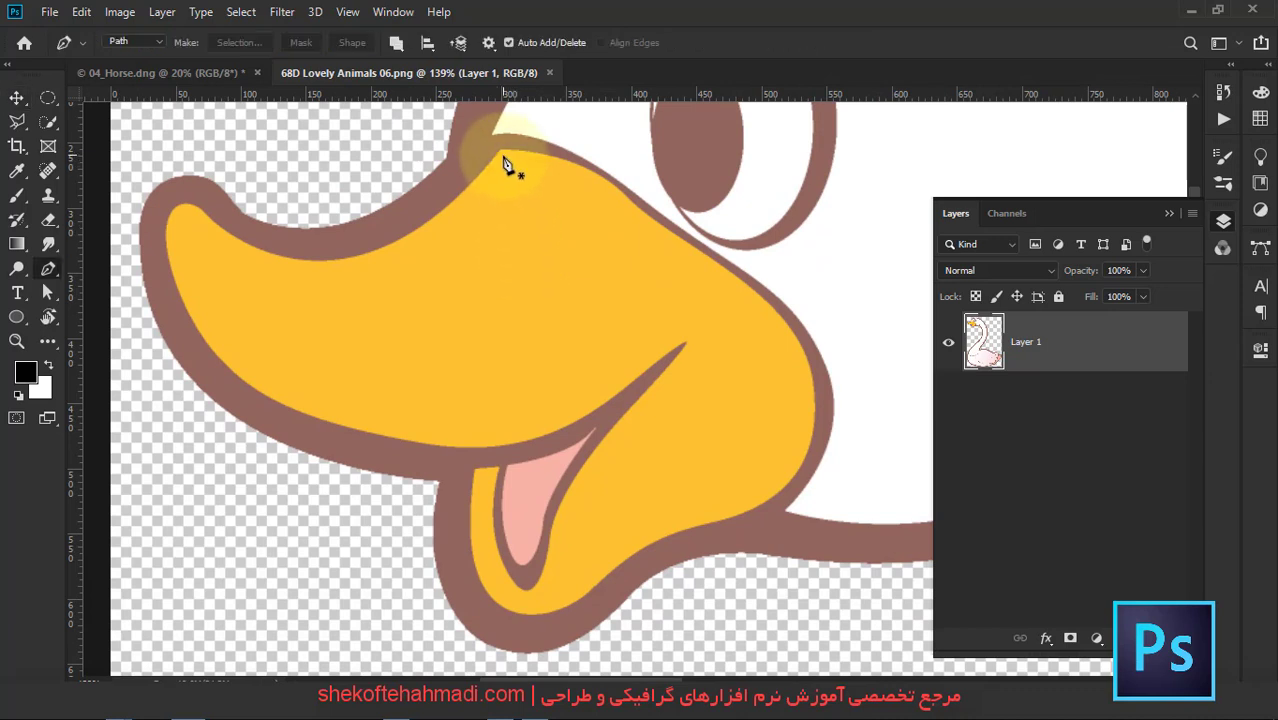
left_click(499, 152)
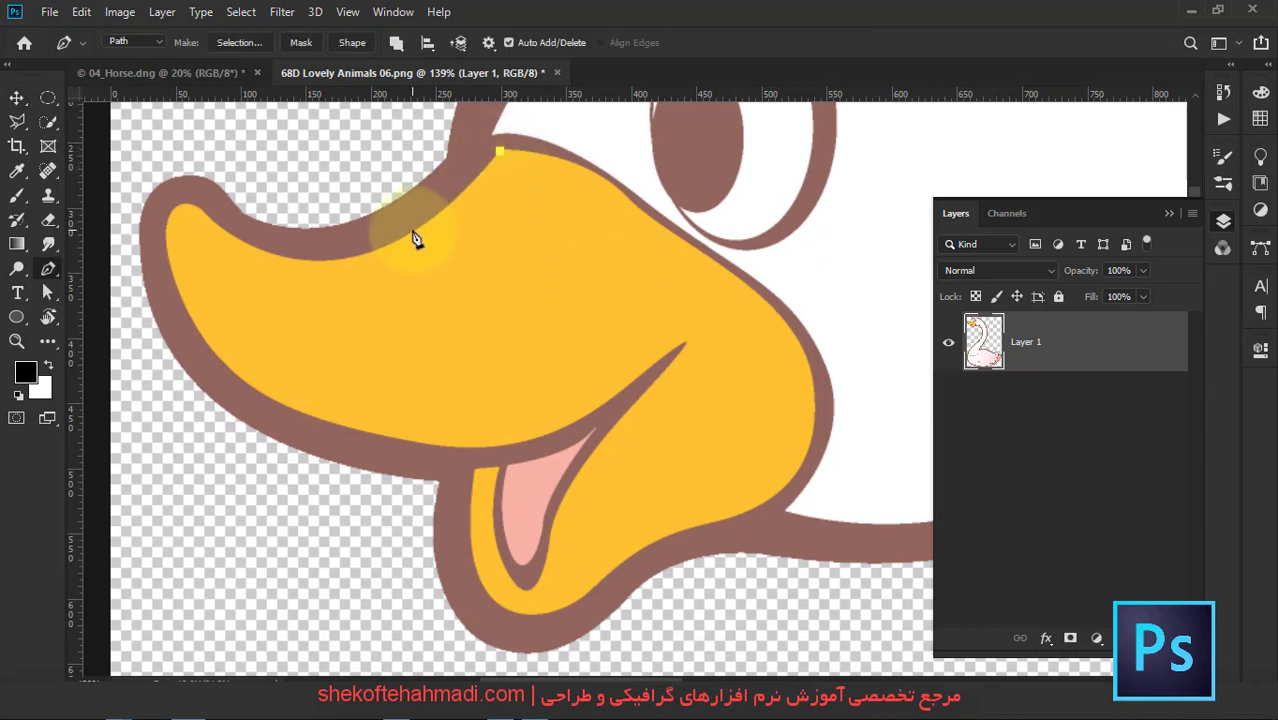
left_click_drag(409, 237, 370, 265)
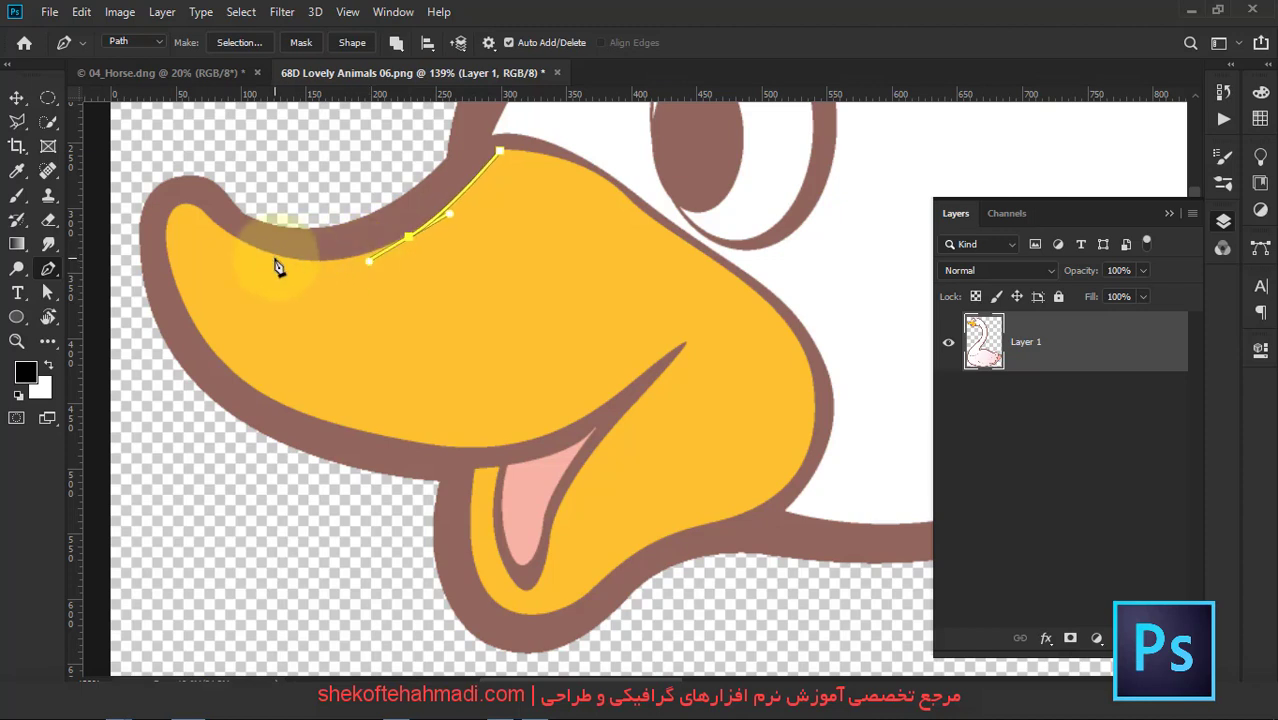
left_click_drag(275, 256, 243, 241)
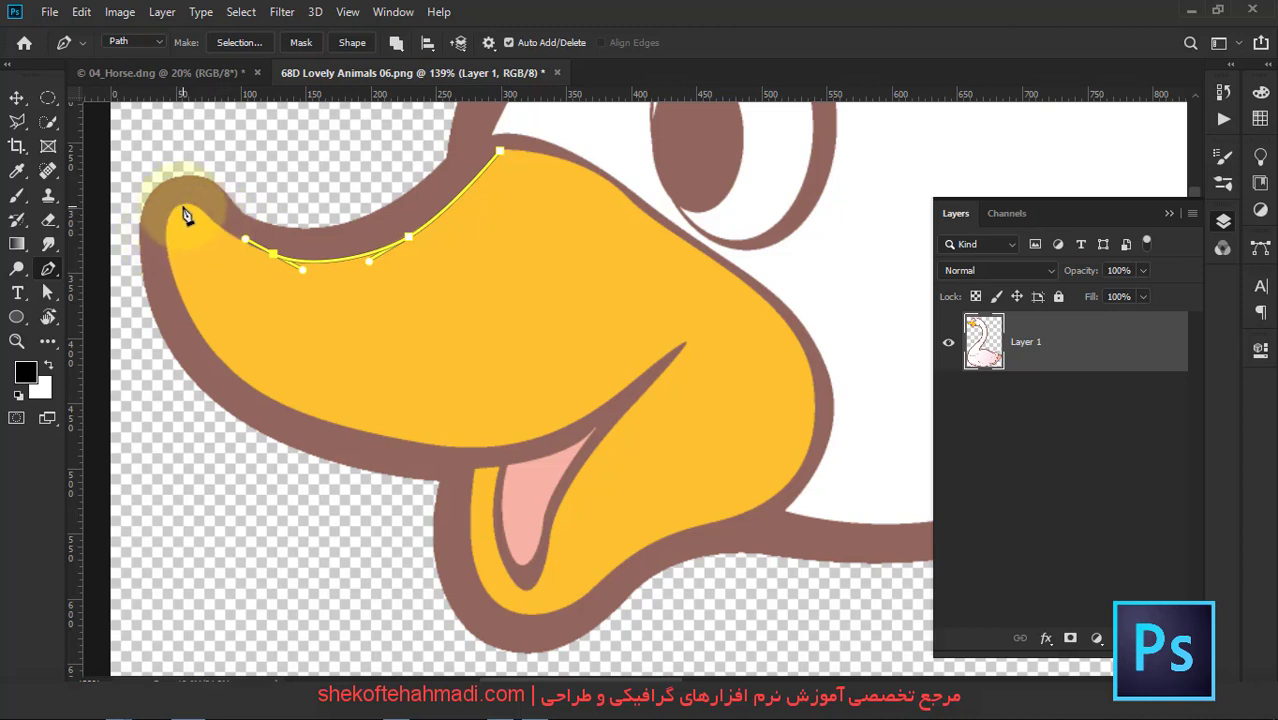
left_click_drag(182, 204, 157, 209)
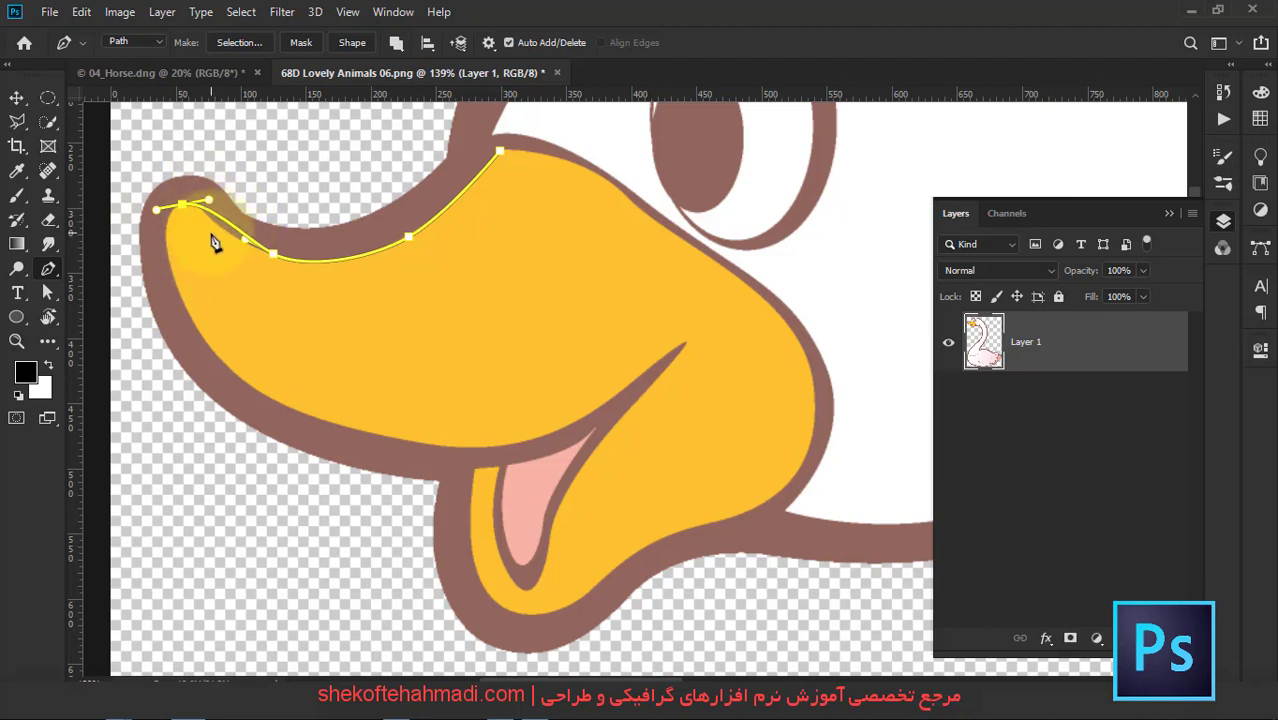
key("ctrl+z")
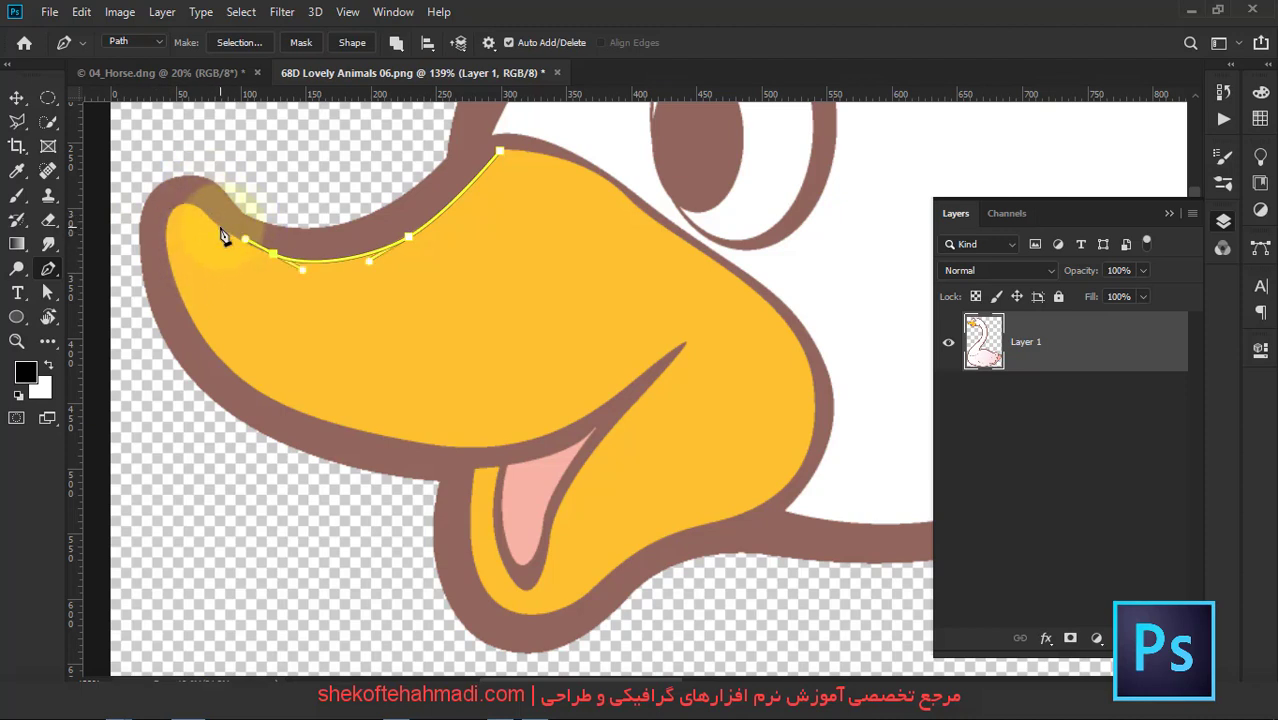
left_click_drag(220, 227, 200, 218)
key("ctrl+z")
key("ctrl+z")
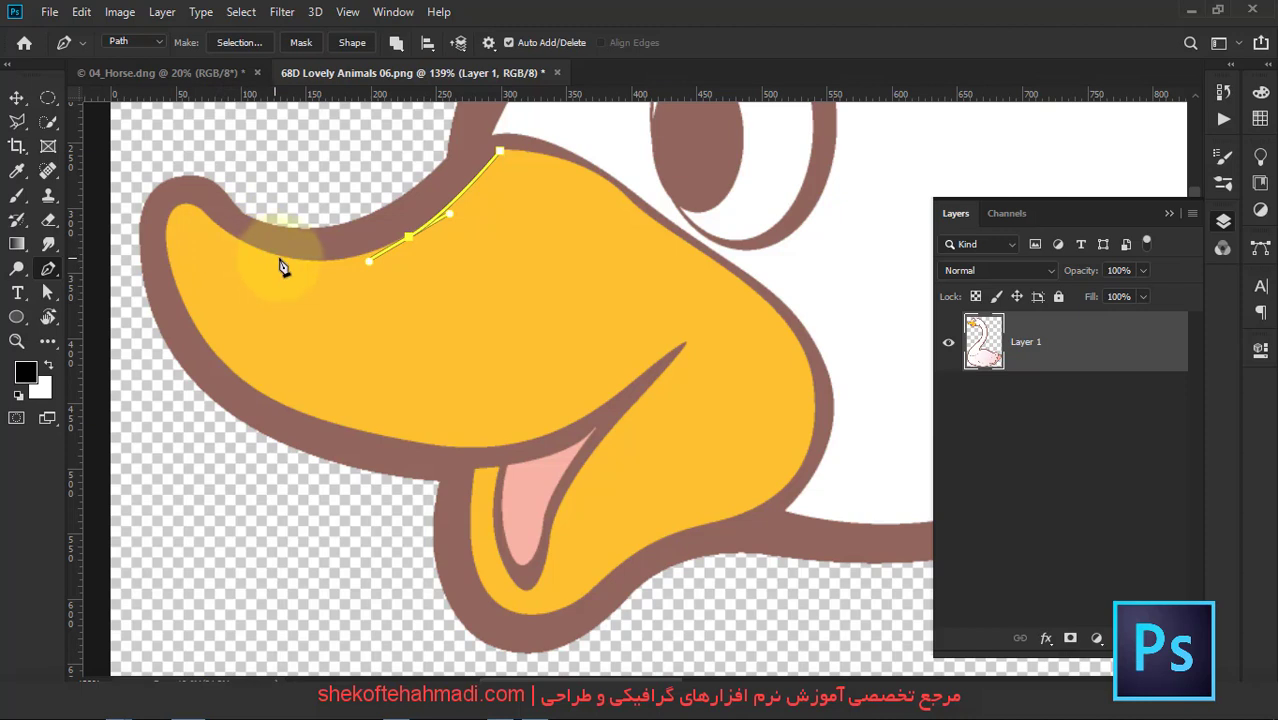
left_click_drag(287, 258, 248, 255)
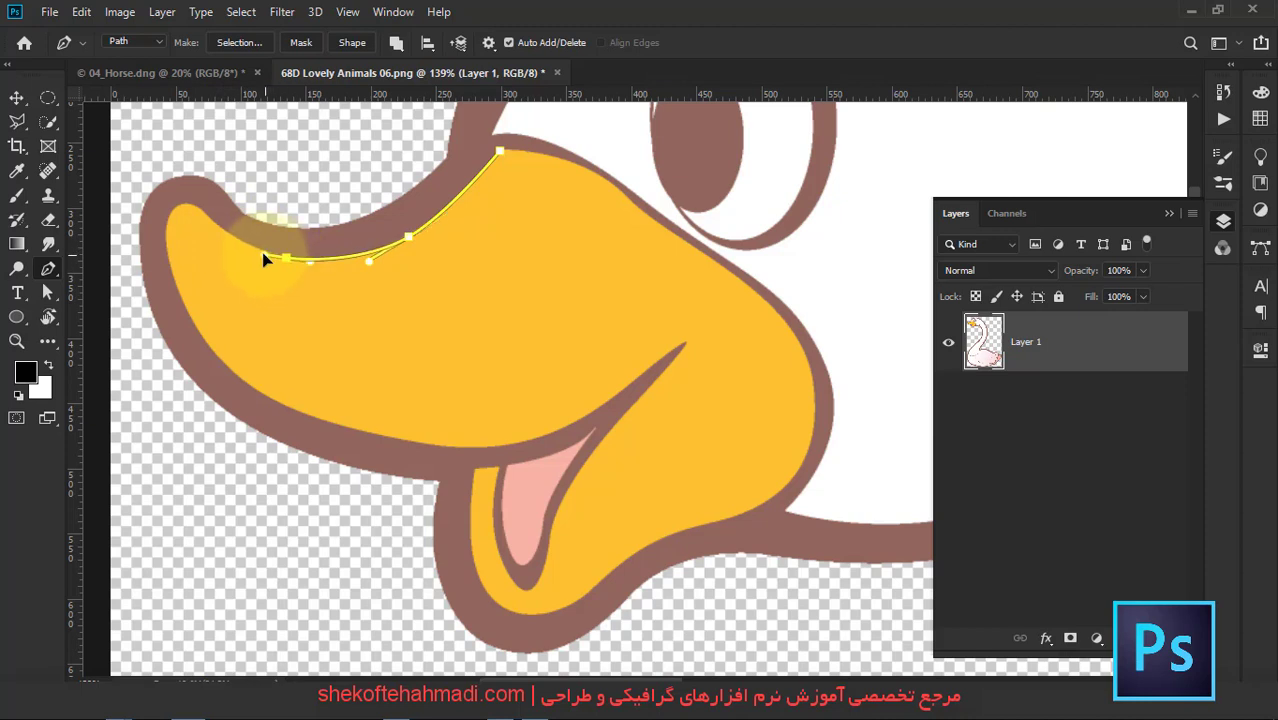
Continue the path around the beak tip and along the lower edge toward the mouth.
left_click(201, 201)
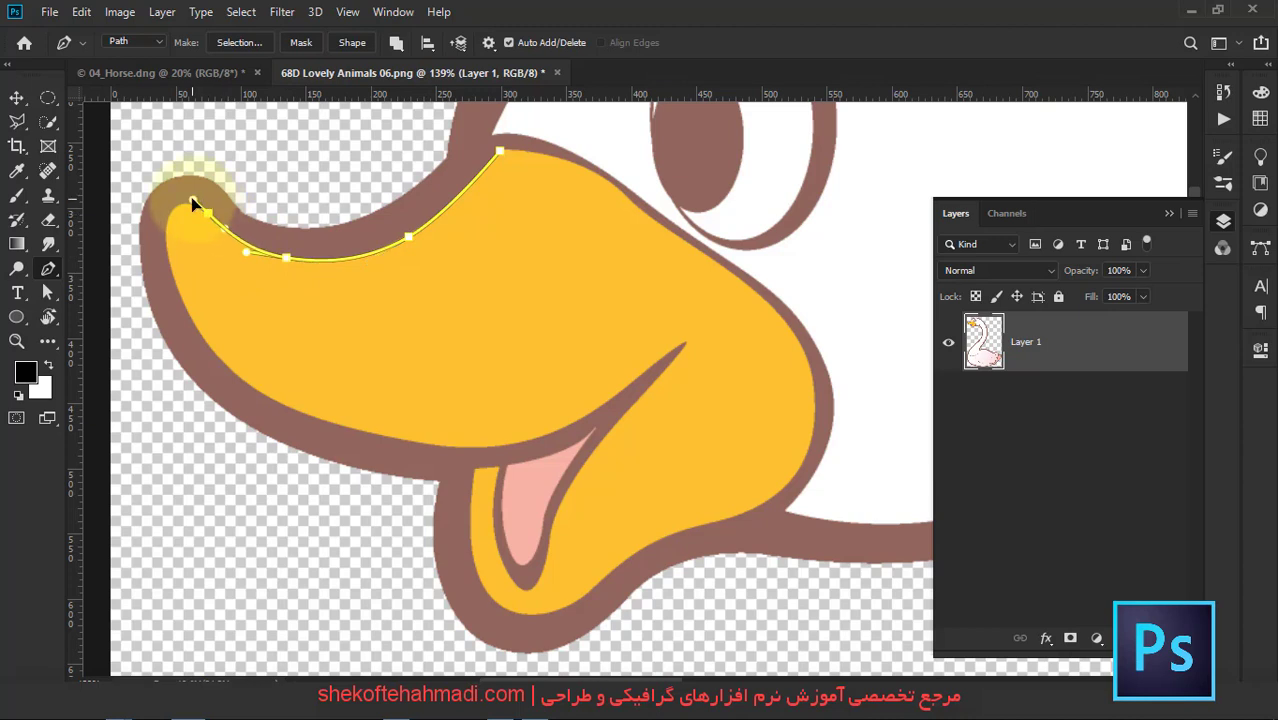
left_click_drag(168, 222, 171, 258)
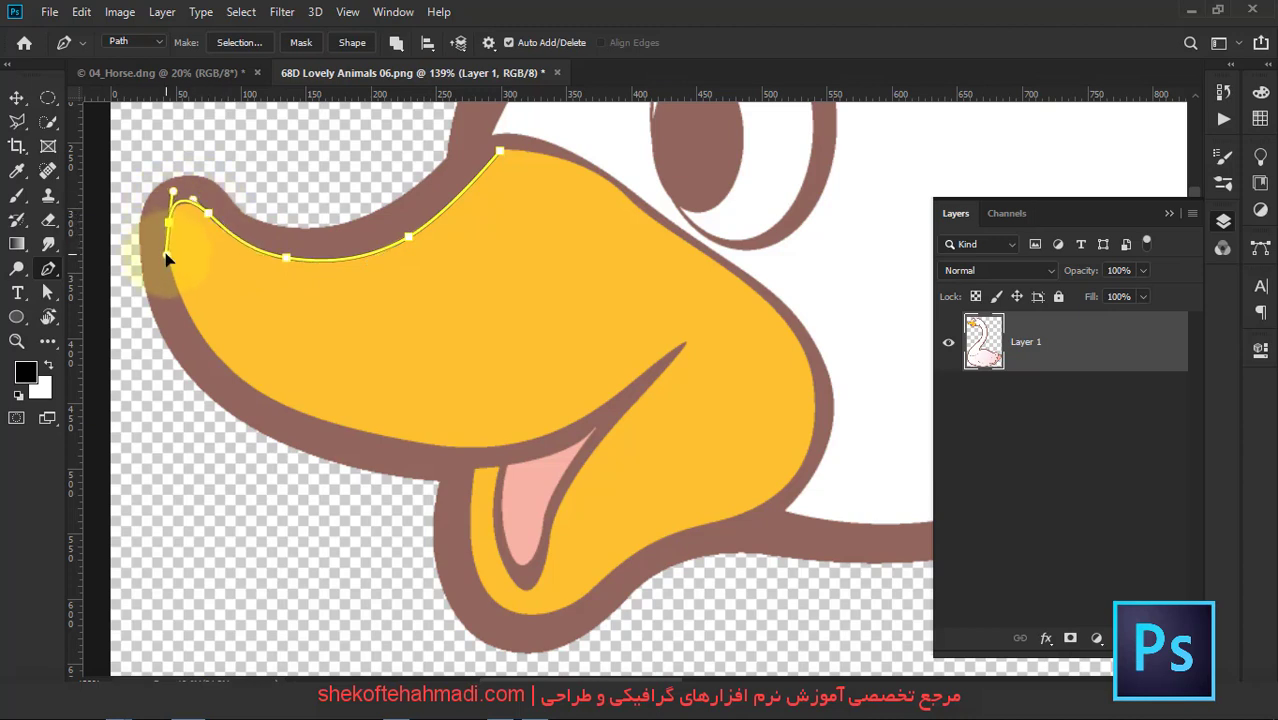
left_click_drag(190, 374, 228, 388)
mouse_move(341, 424)
left_mouse_down()
mouse_move(443, 420)
mouse_move(509, 458)
mouse_move(571, 437)
left_mouse_up()
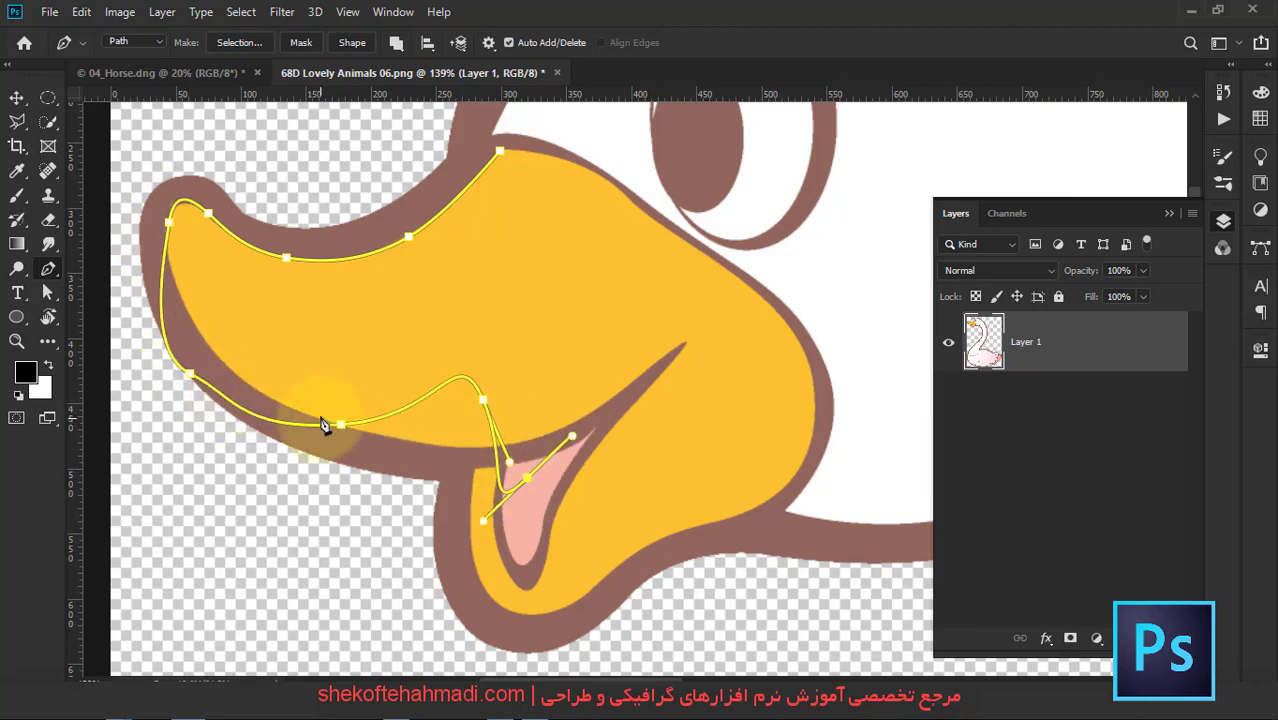
mouse_move(192, 381)
left_mouse_down()
mouse_move(216, 369)
mouse_move(285, 422)
mouse_move(342, 434)
mouse_move(445, 432)
mouse_move(442, 422)
mouse_move(432, 456)
mouse_move(404, 443)
left_mouse_up()
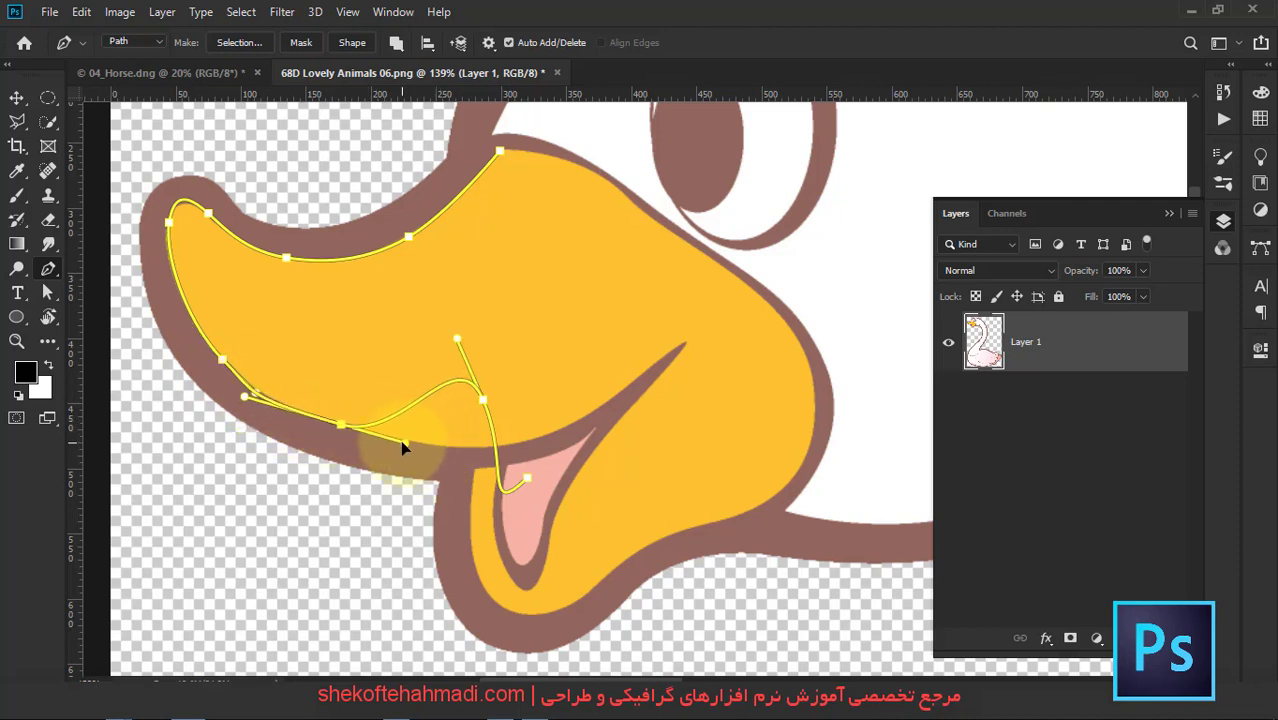
left_click_drag(248, 404, 295, 416)
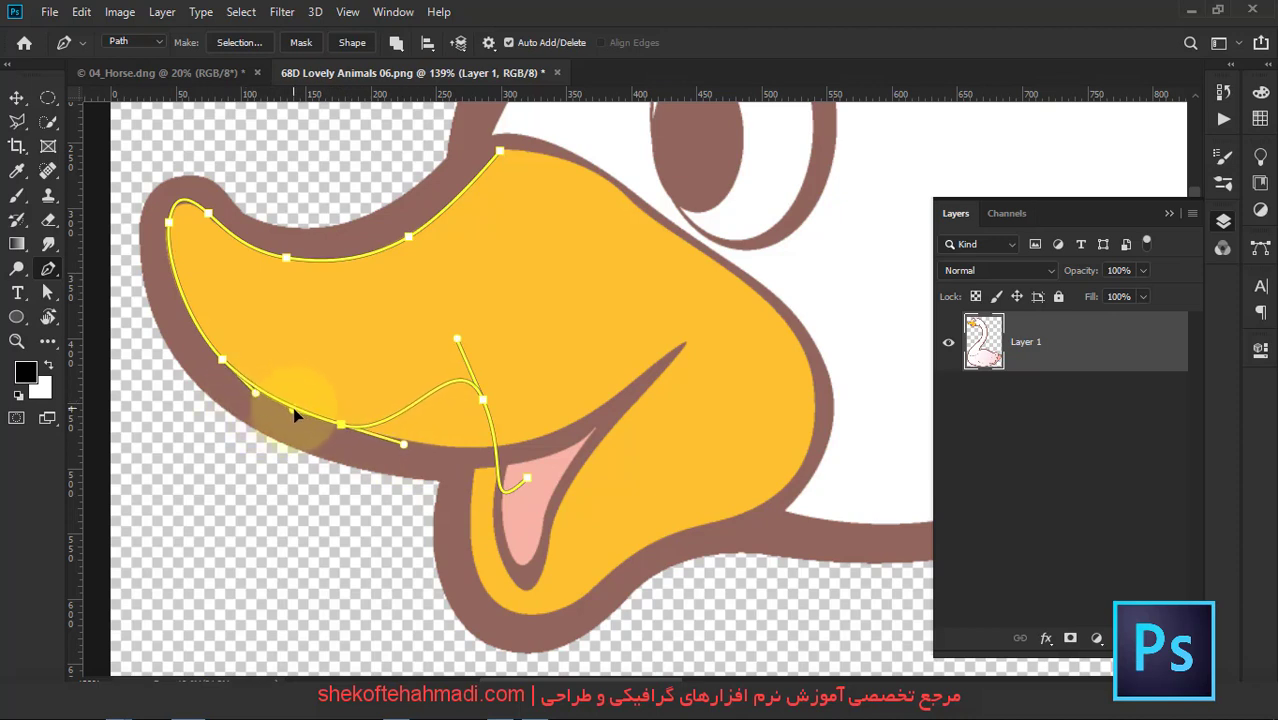
left_click(488, 402)
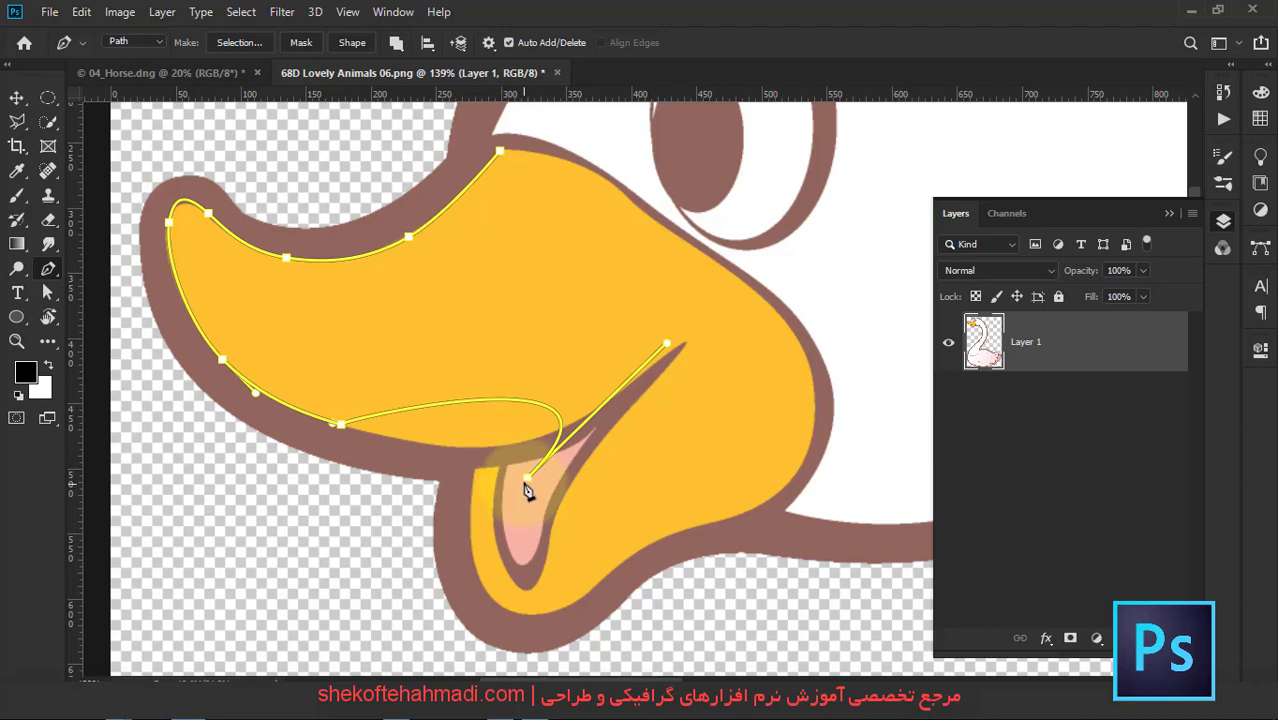
mouse_move(483, 410)
left_mouse_down()
mouse_move(531, 485)
mouse_move(547, 470)
left_mouse_up()
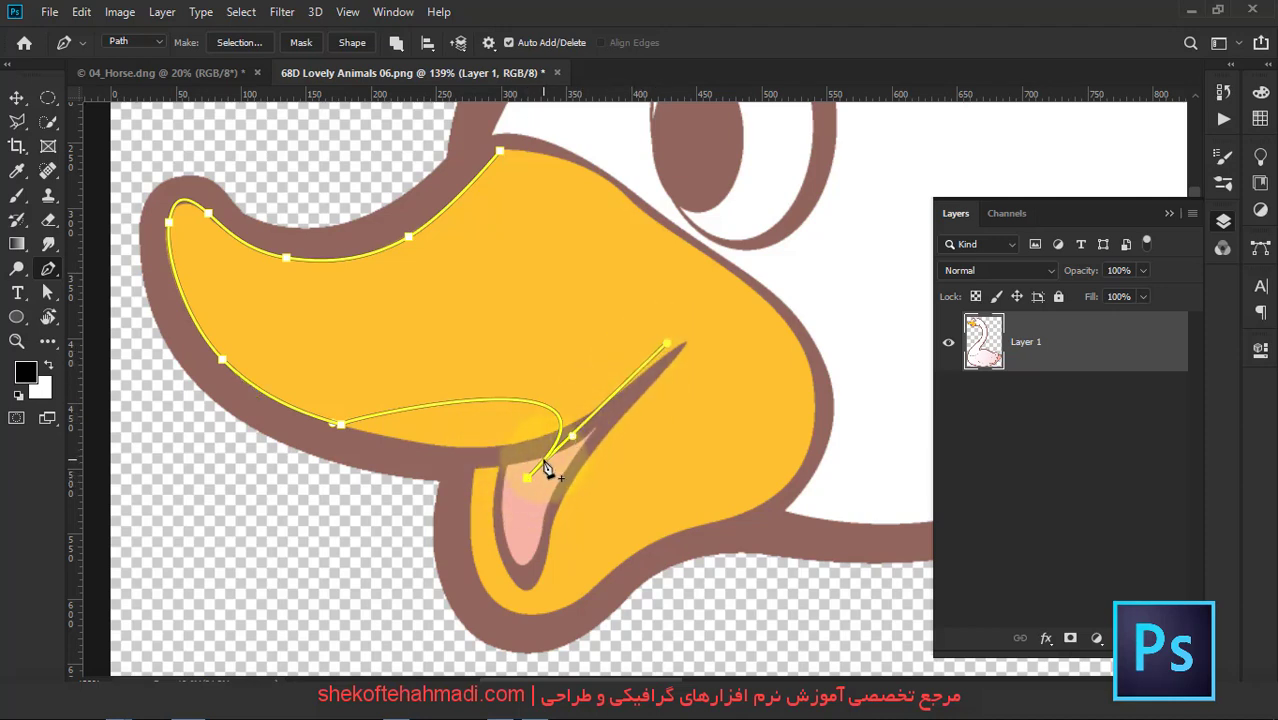
key("ctrl+z")
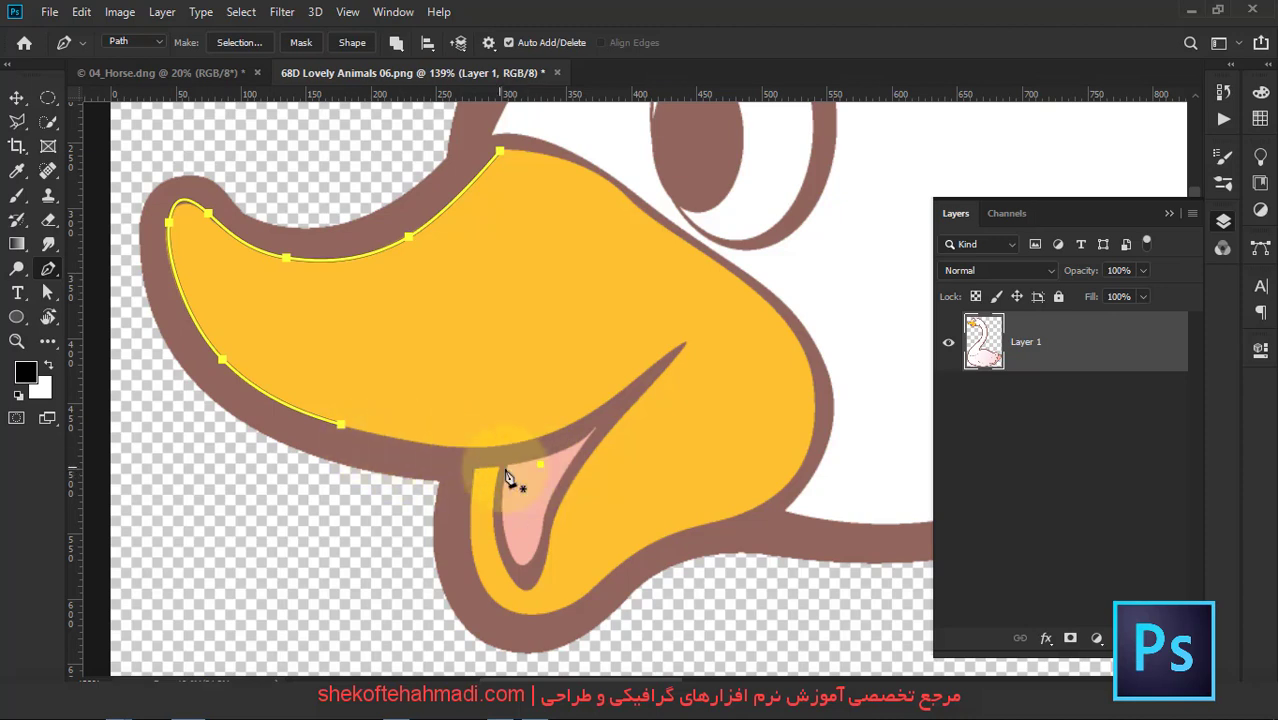
Extend the path along the lower beak edge and up the crease to a sharp corner.
left_click_drag(540, 466, 544, 487)
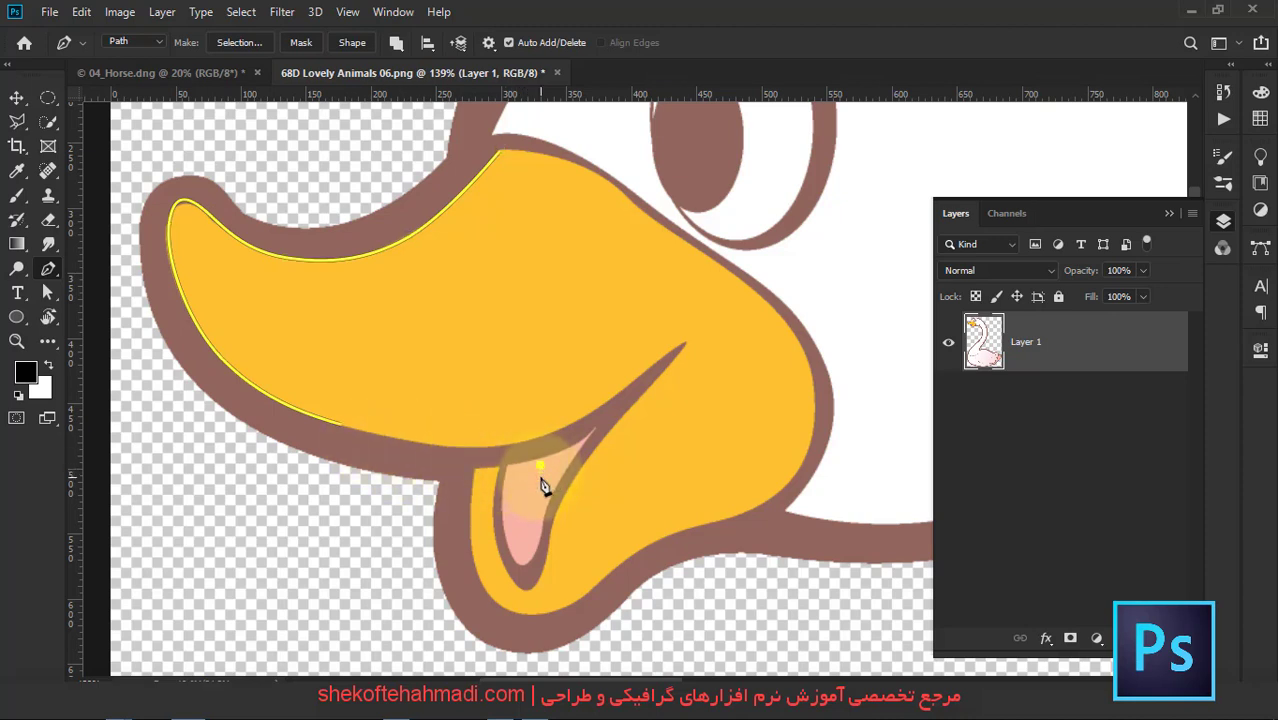
left_click(342, 426)
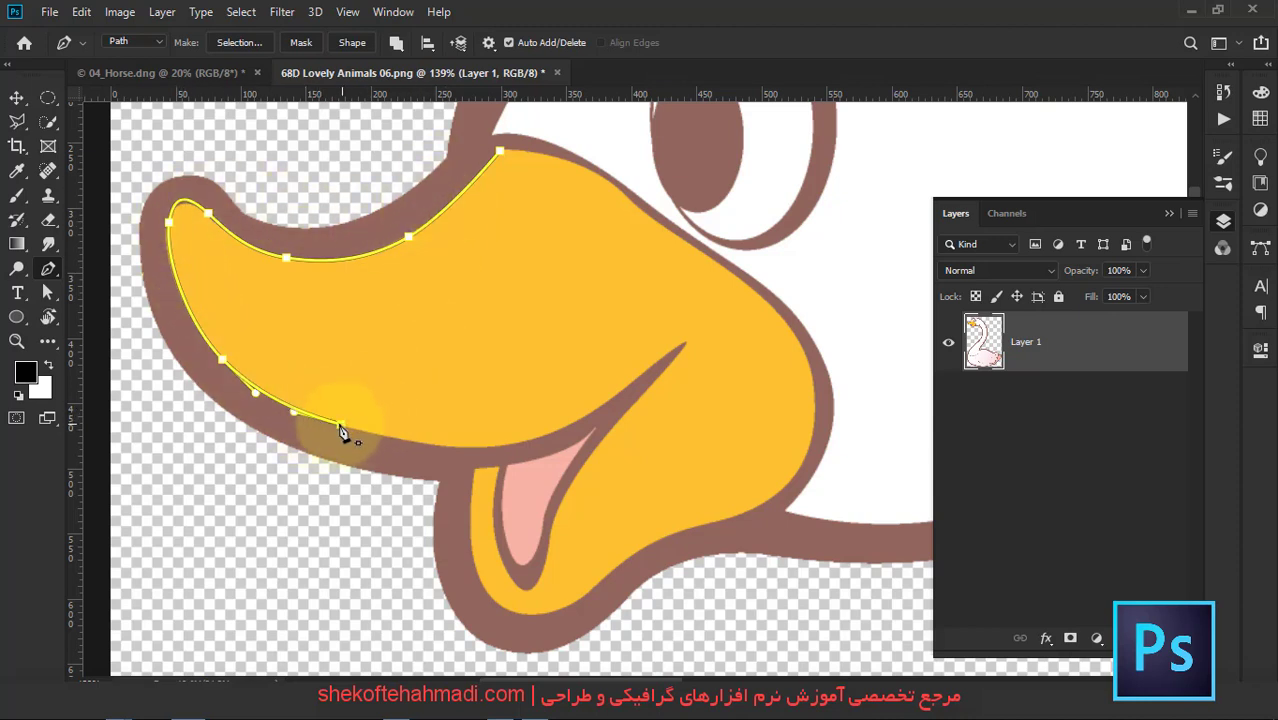
left_click(425, 442)
key("ctrl+z")
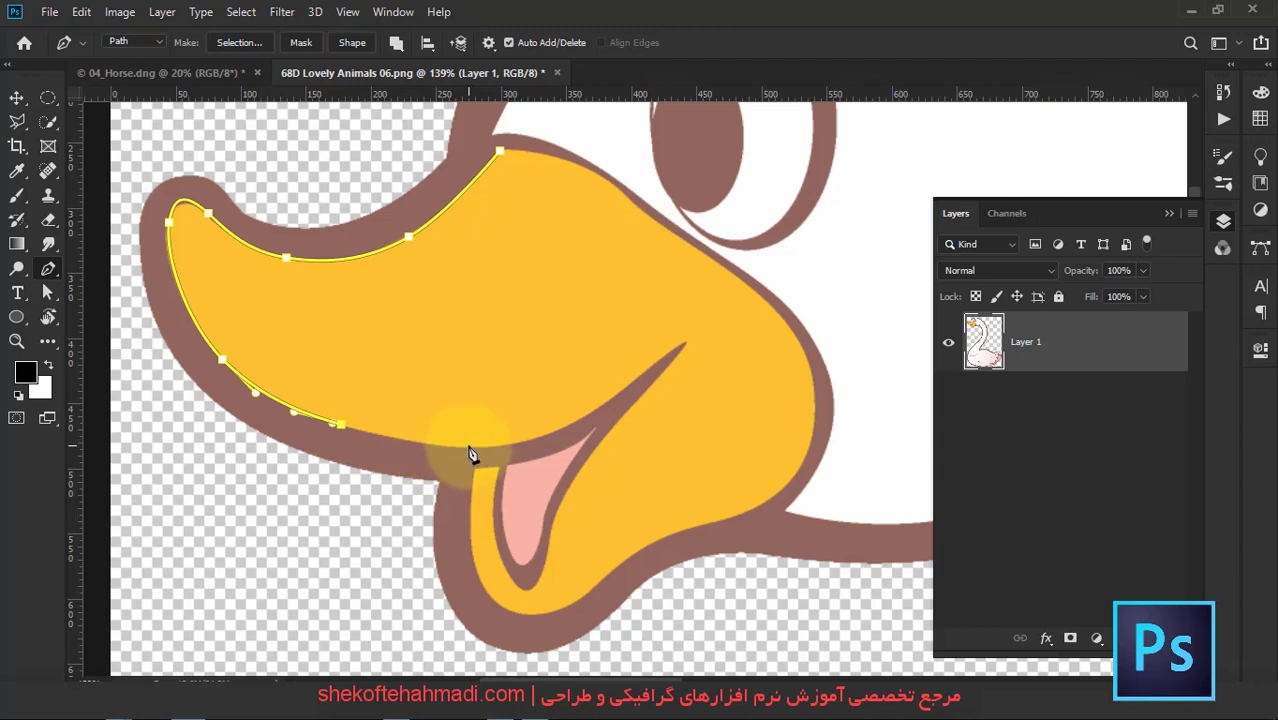
left_click_drag(470, 447, 549, 446)
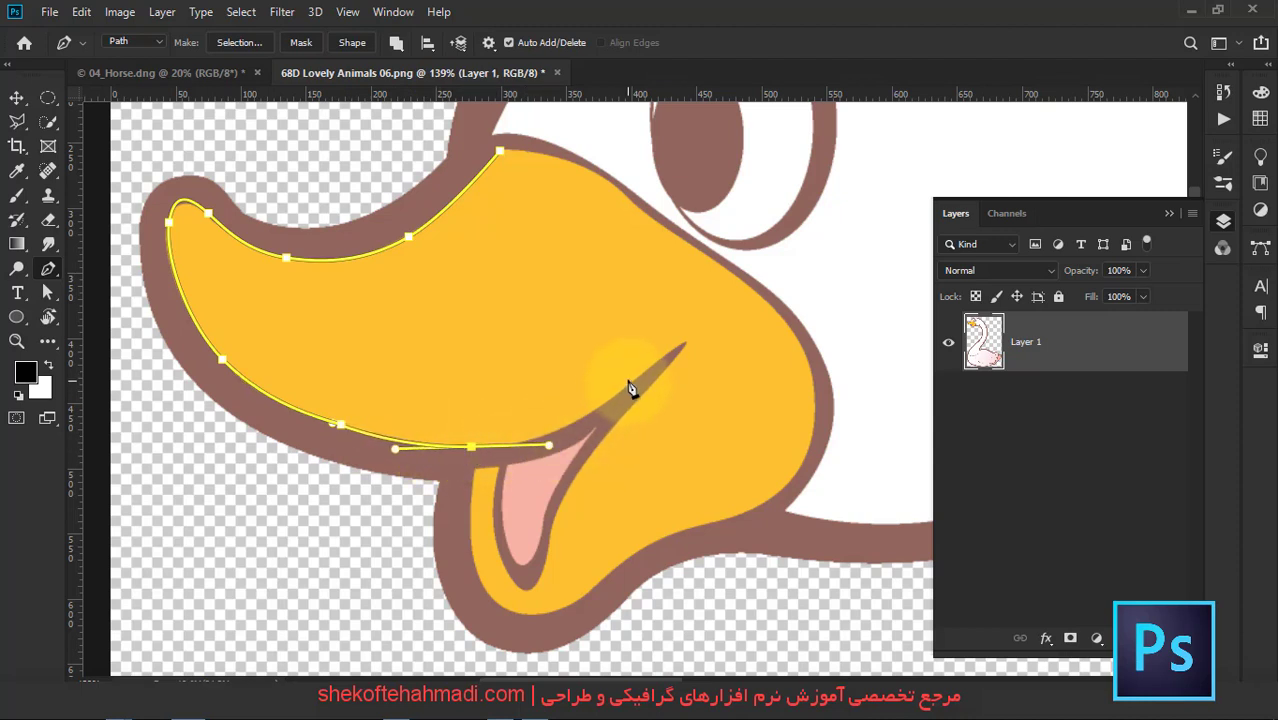
left_click_drag(634, 381, 670, 351)
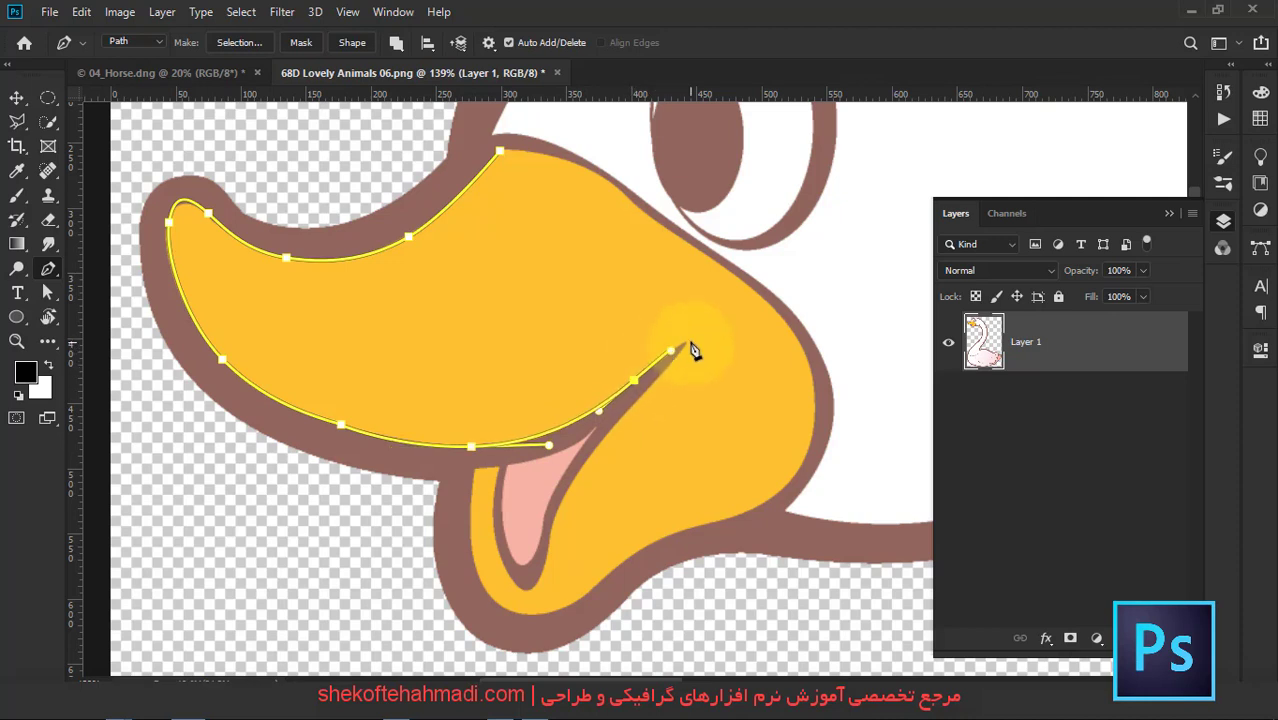
left_click(687, 343)
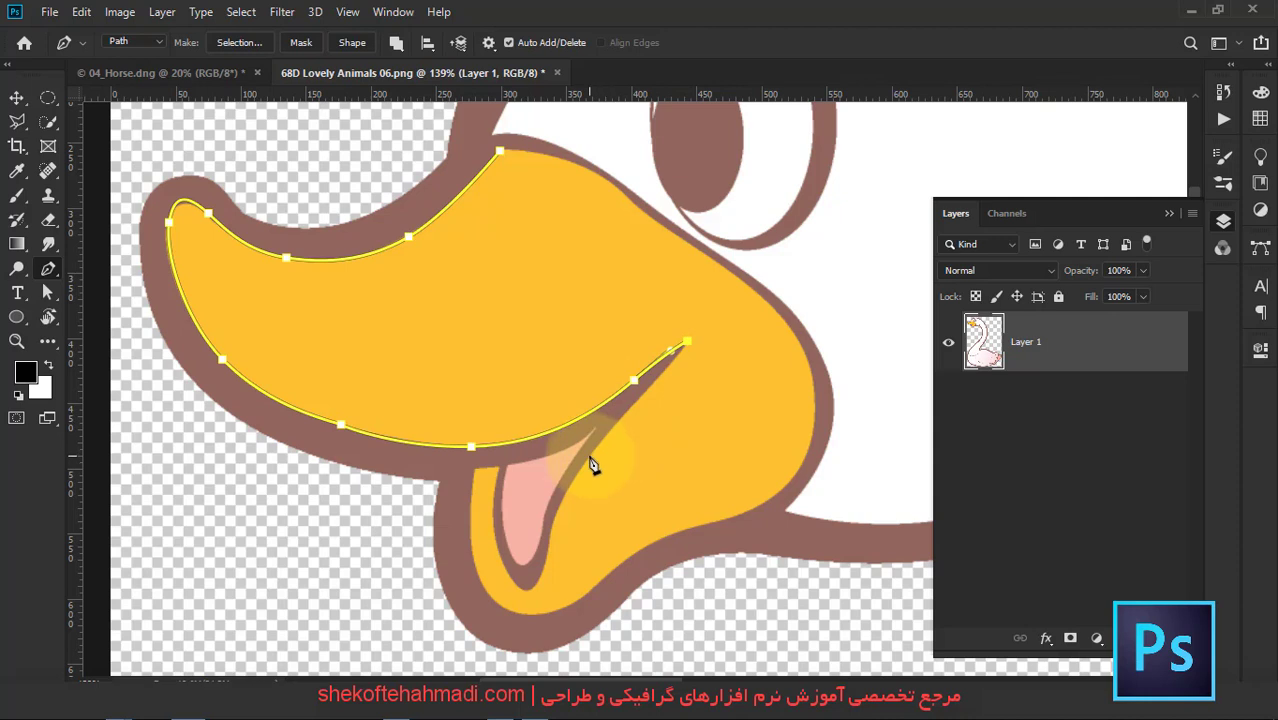
Wrap the path around the lower jaw and tongue down to the beak's bottom.
left_click_drag(590, 458, 543, 521)
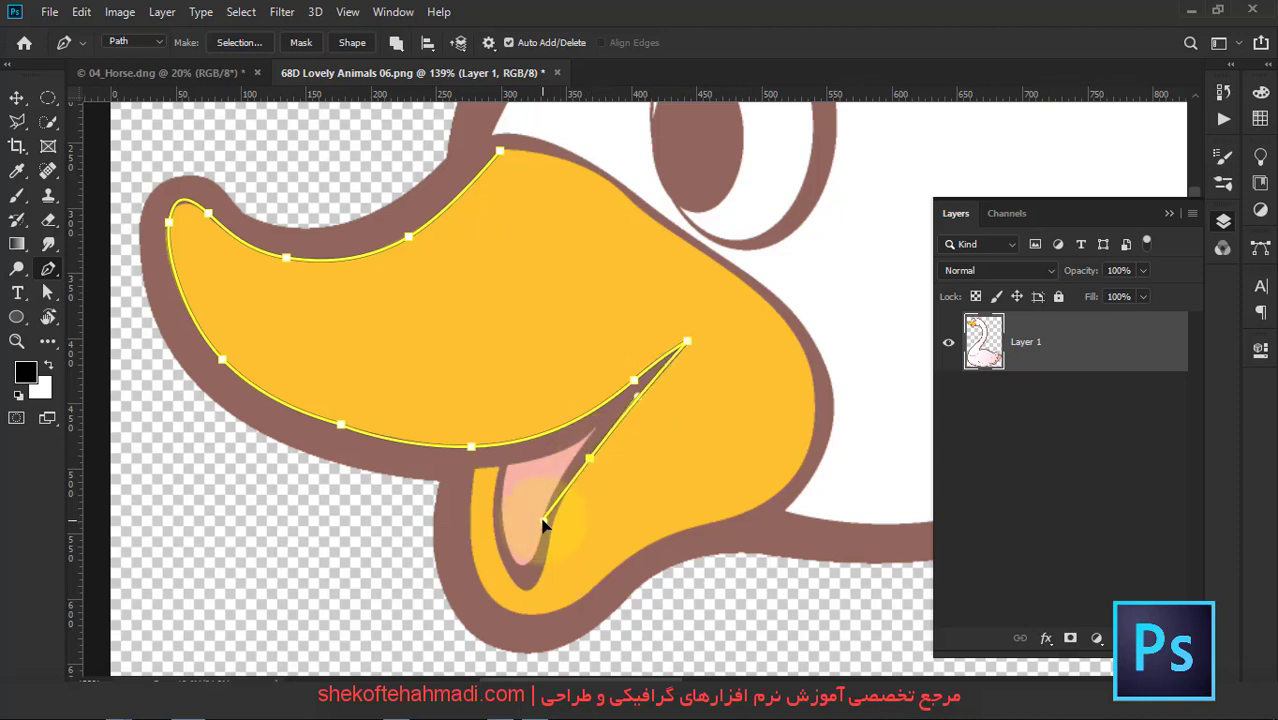
left_click_drag(533, 589, 513, 600)
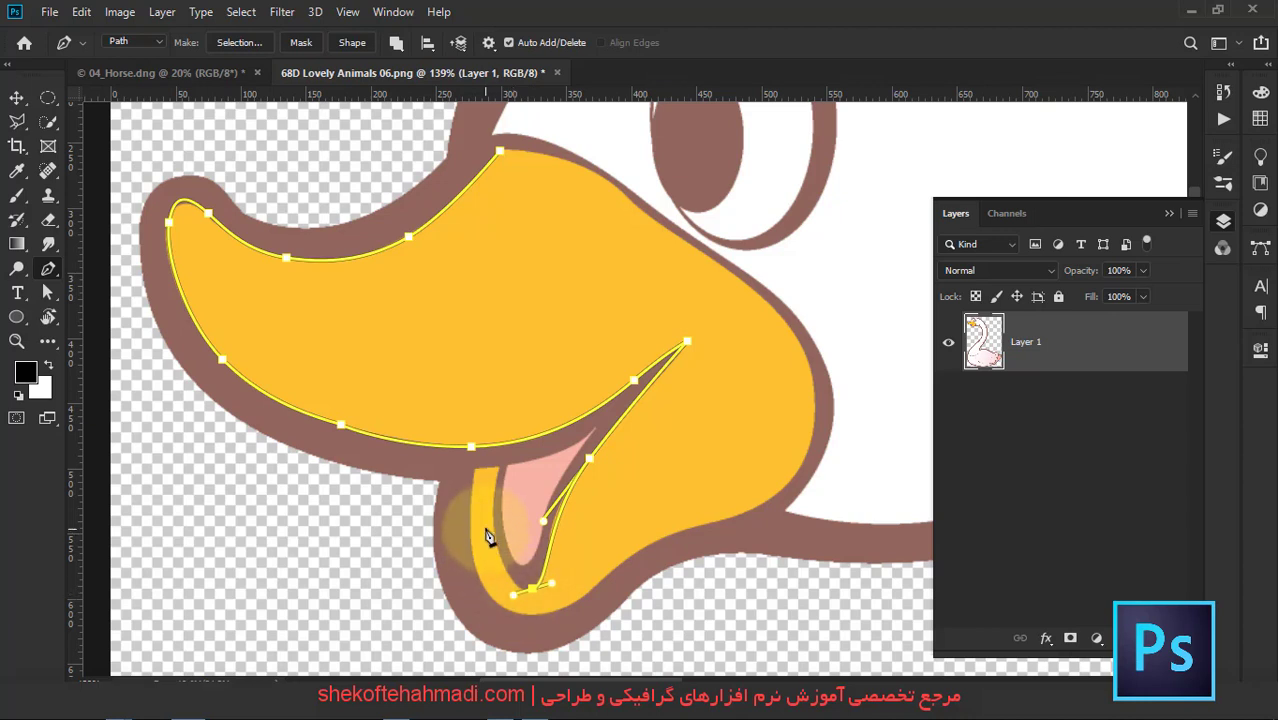
left_click_drag(495, 541, 490, 520)
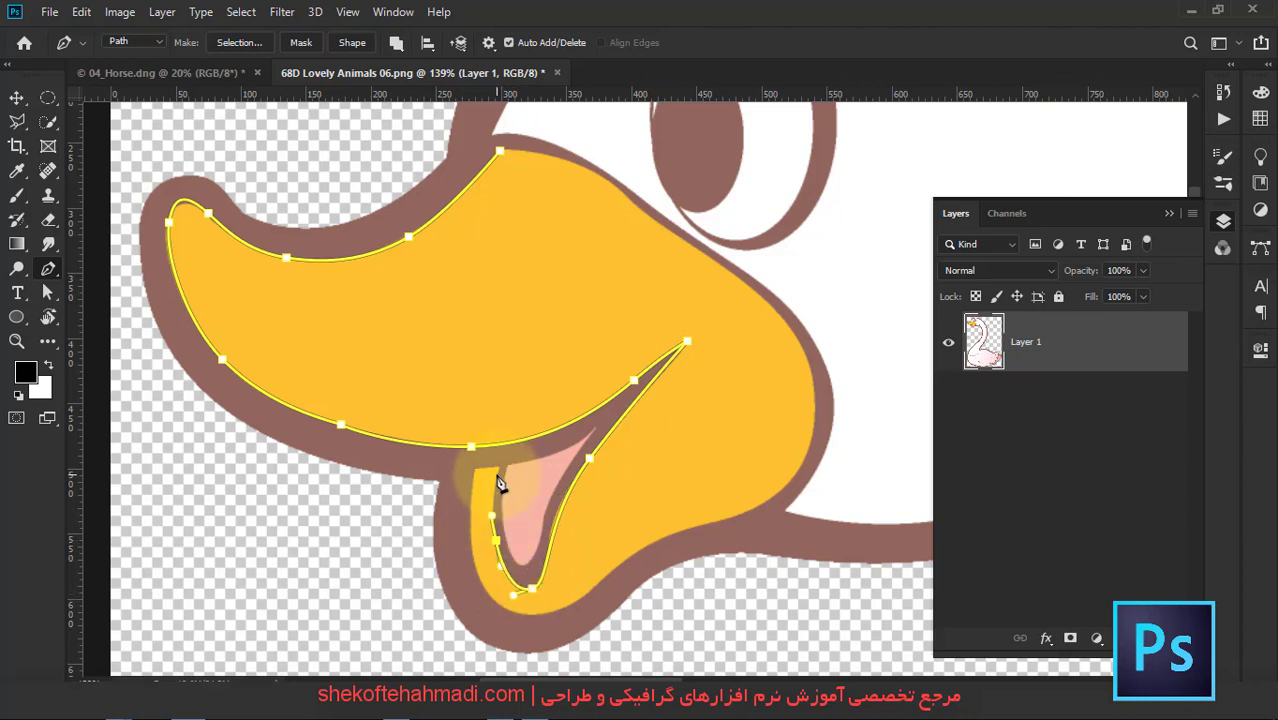
left_click_drag(500, 475, 474, 480)
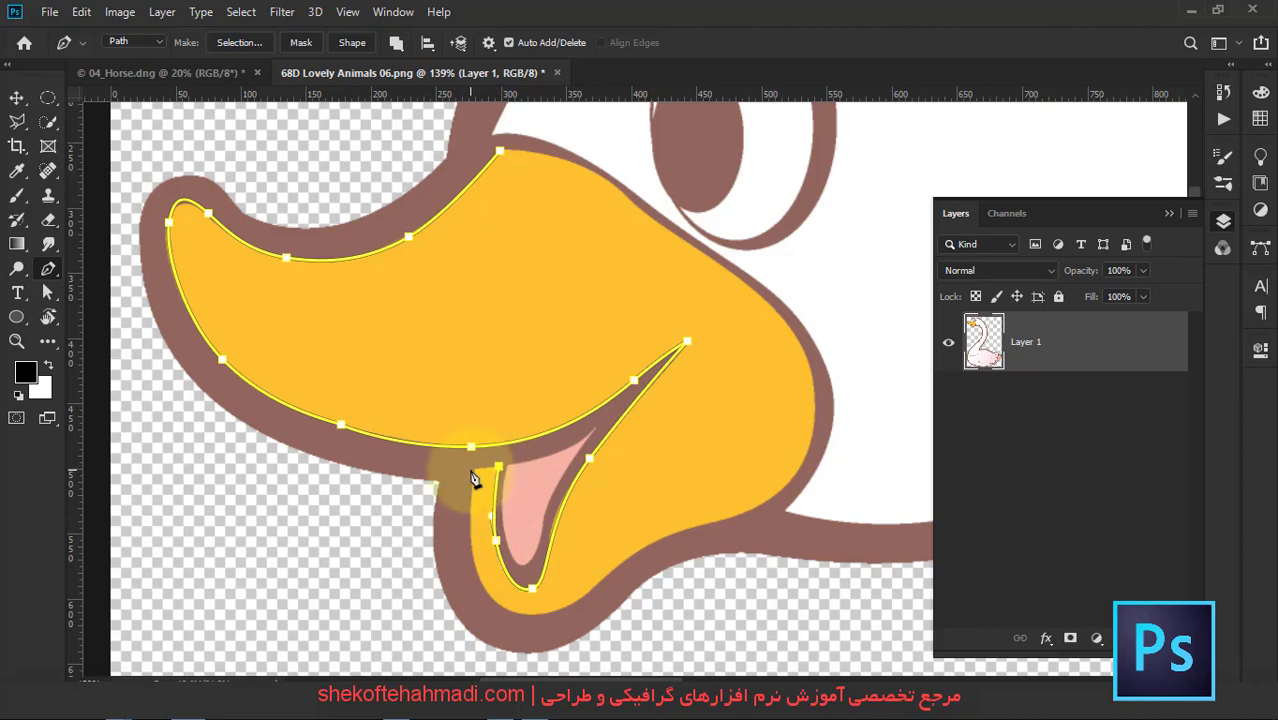
left_click(475, 467)
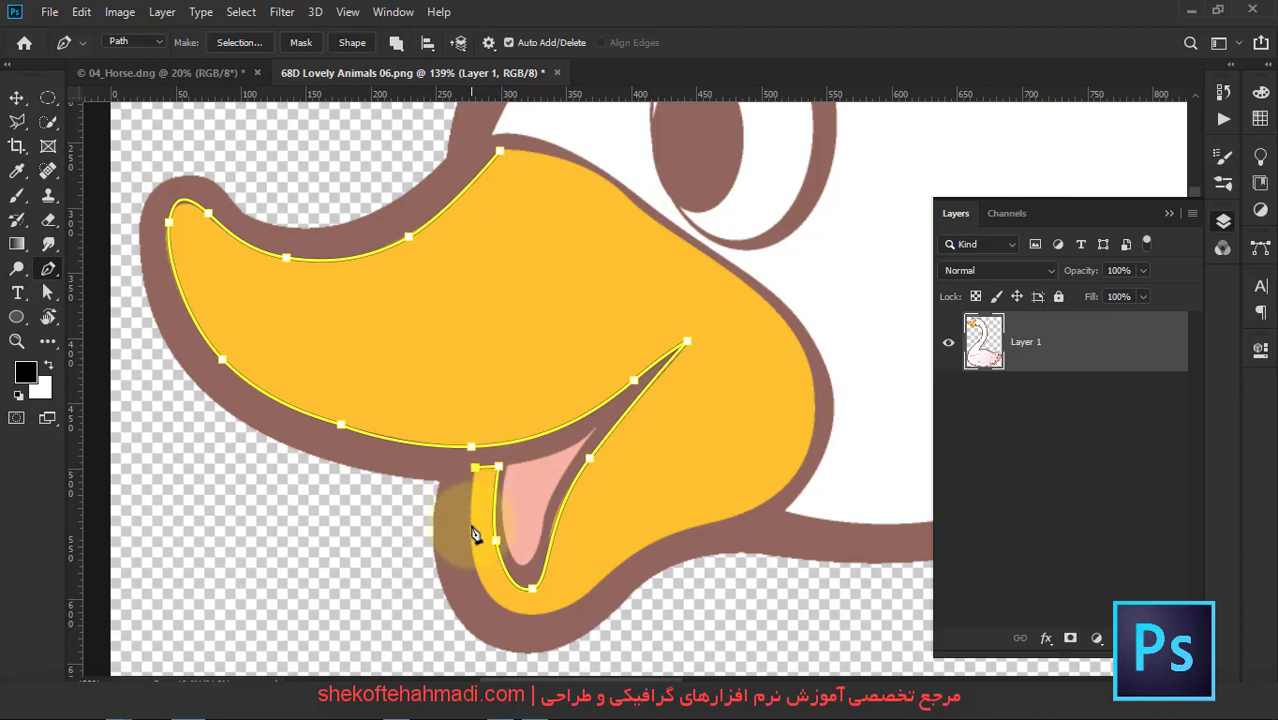
left_click_drag(491, 597, 521, 621)
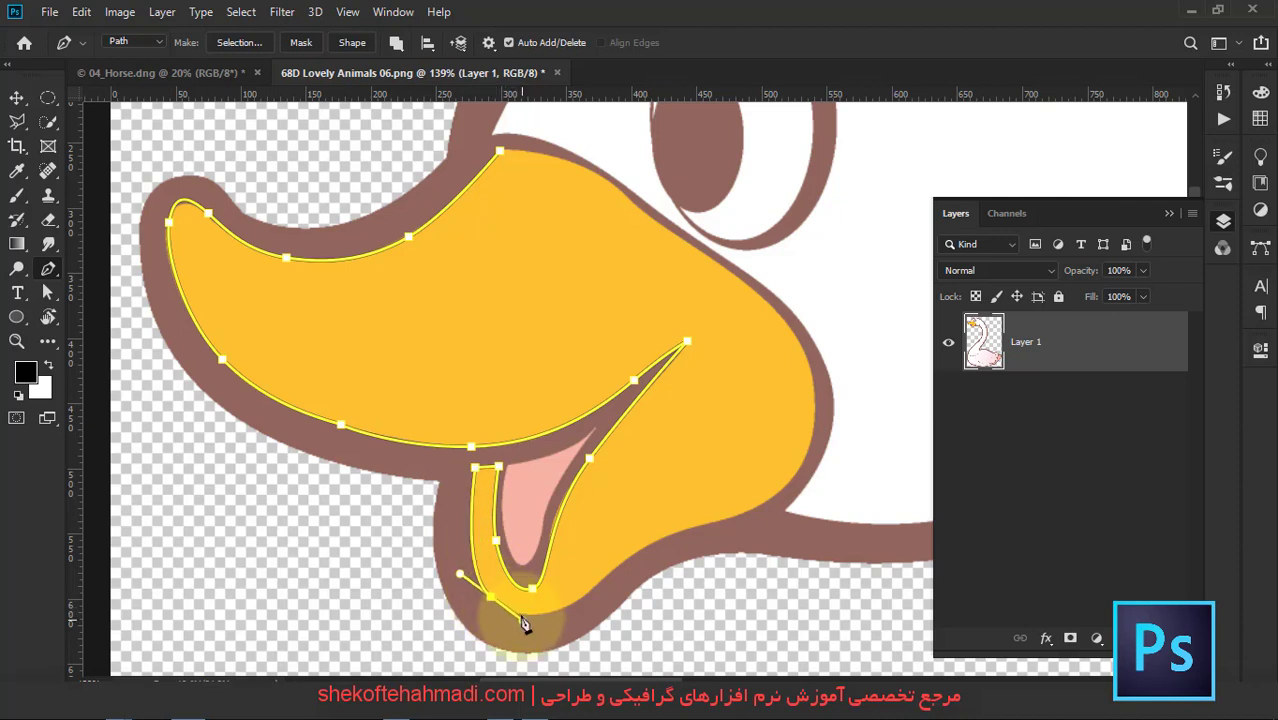
Set path lines to display 2 px thick in Light Blue.
left_click(488, 42)
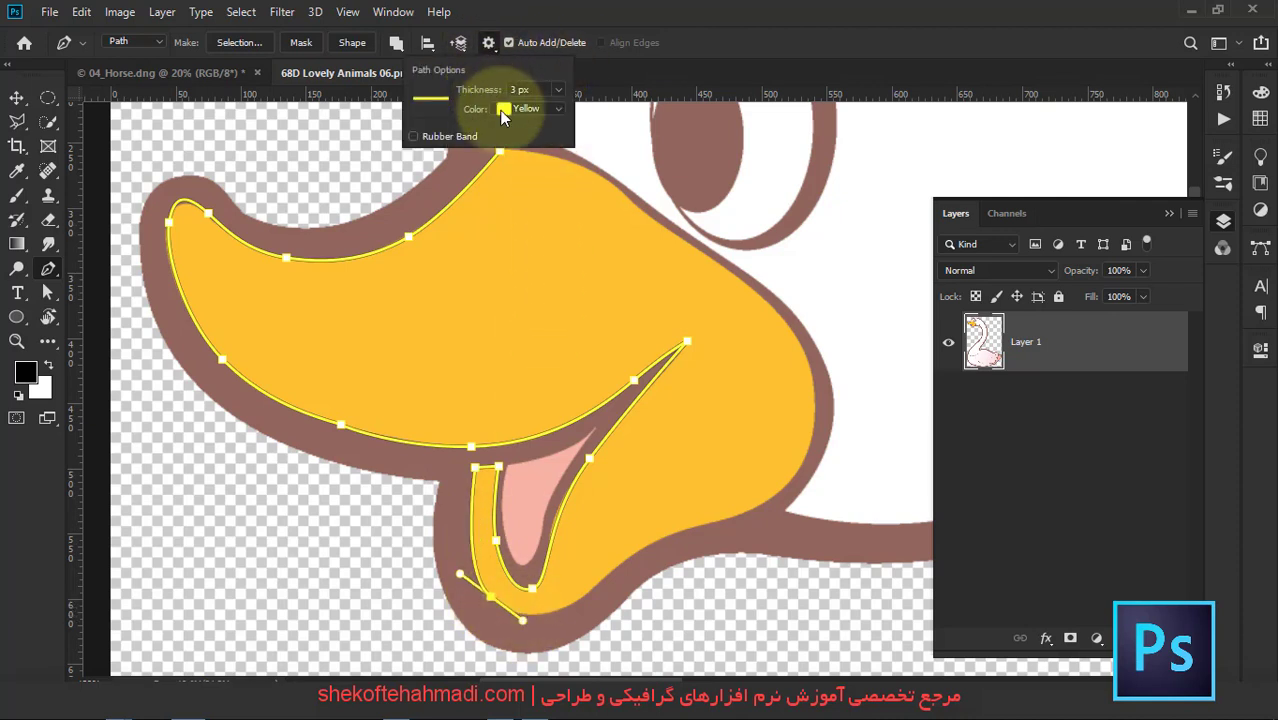
left_click_drag(488, 92, 481, 93)
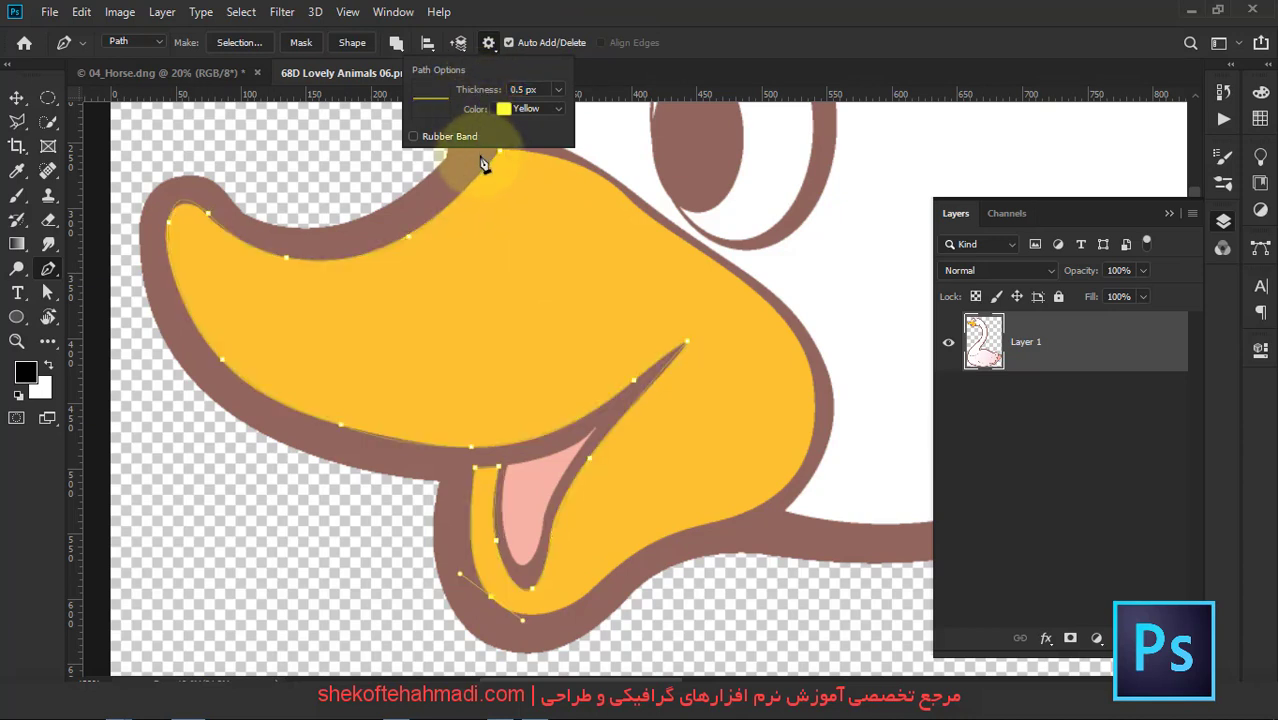
left_click(558, 89)
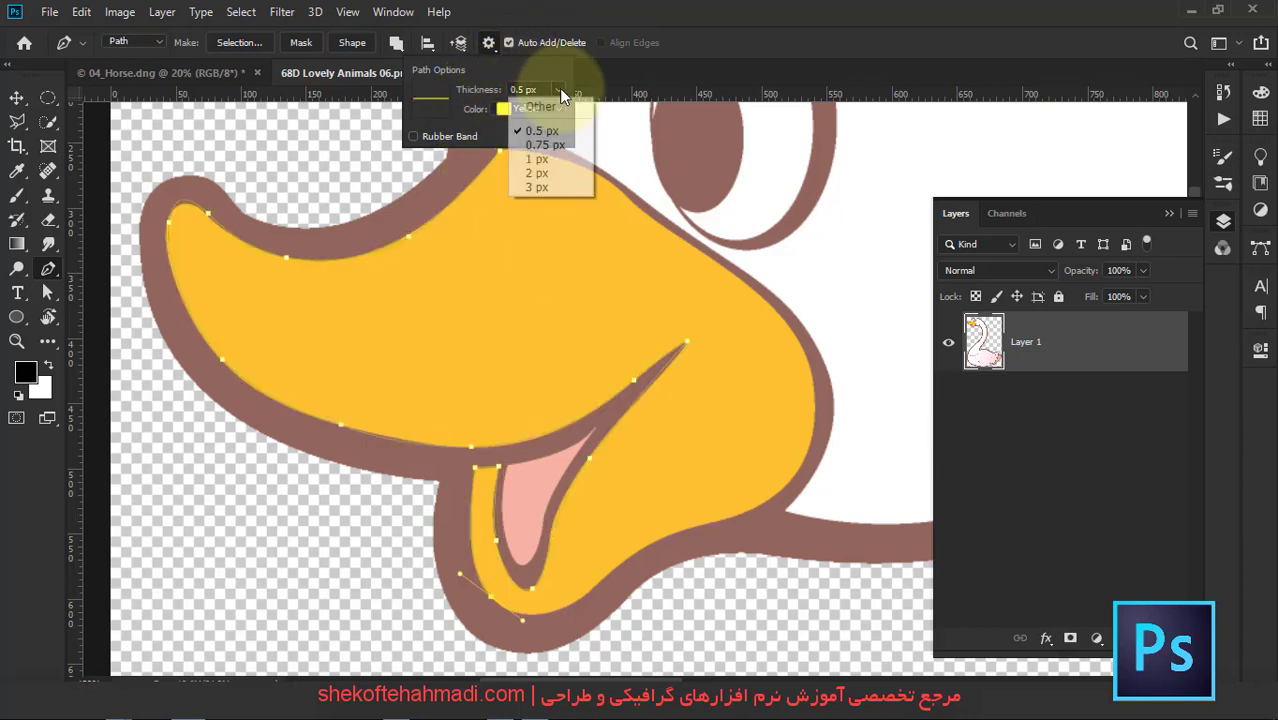
left_click(535, 155)
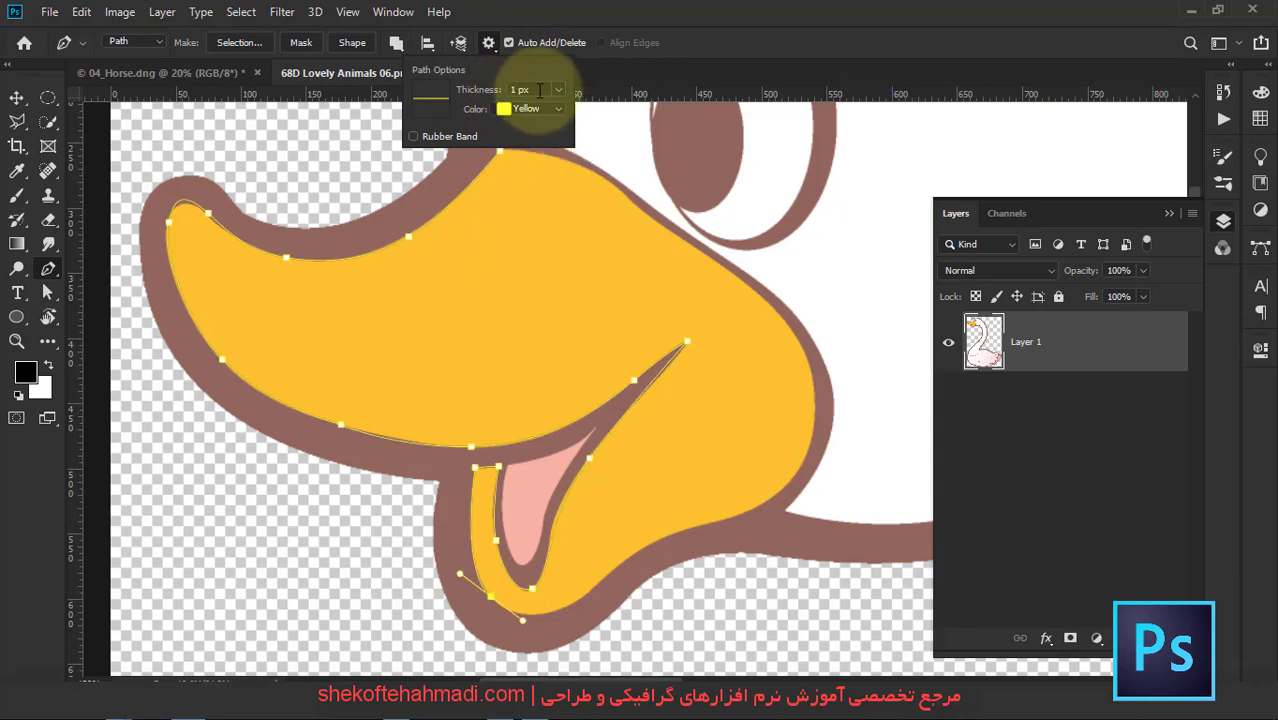
left_click(548, 89)
left_click(540, 173)
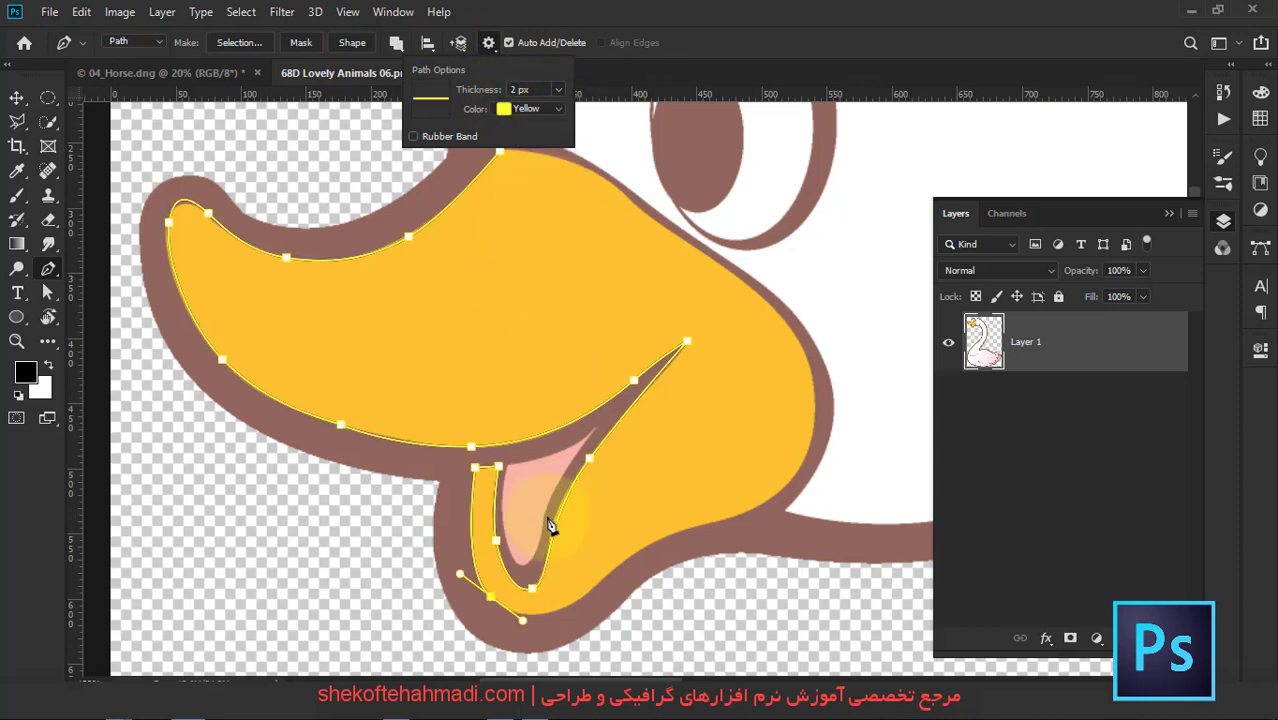
left_click_drag(576, 604, 608, 592)
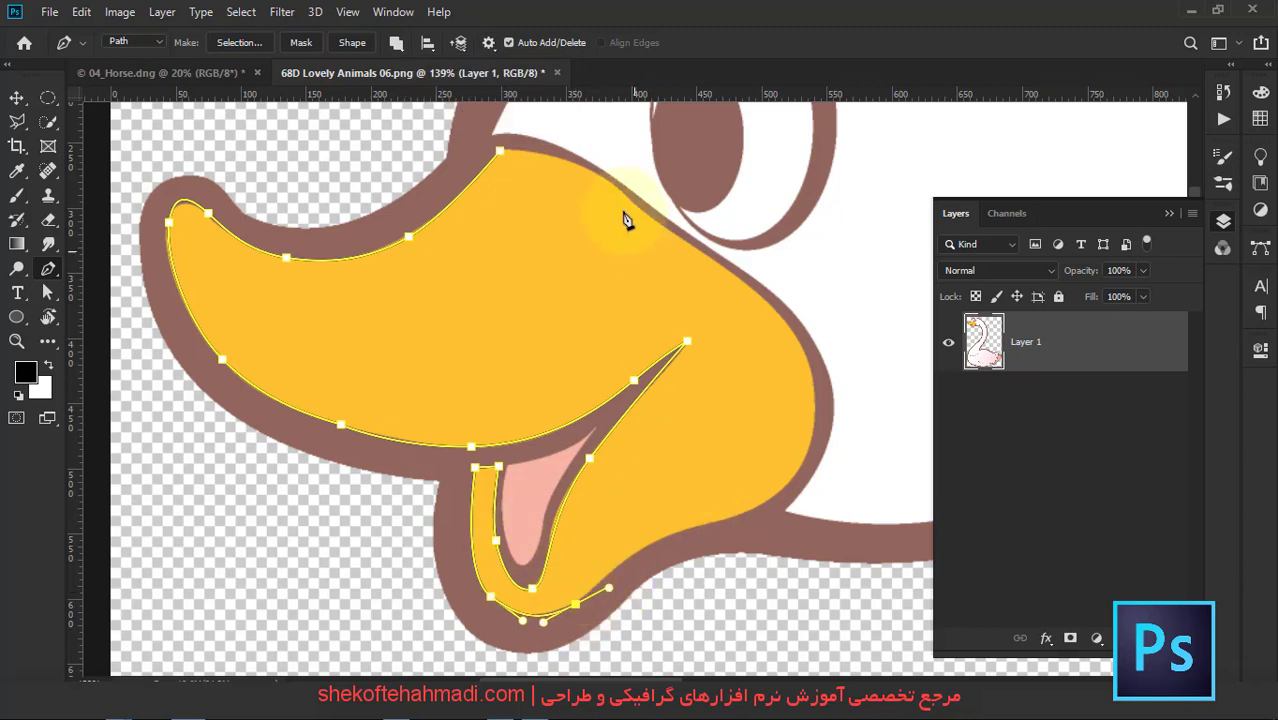
left_click(489, 43)
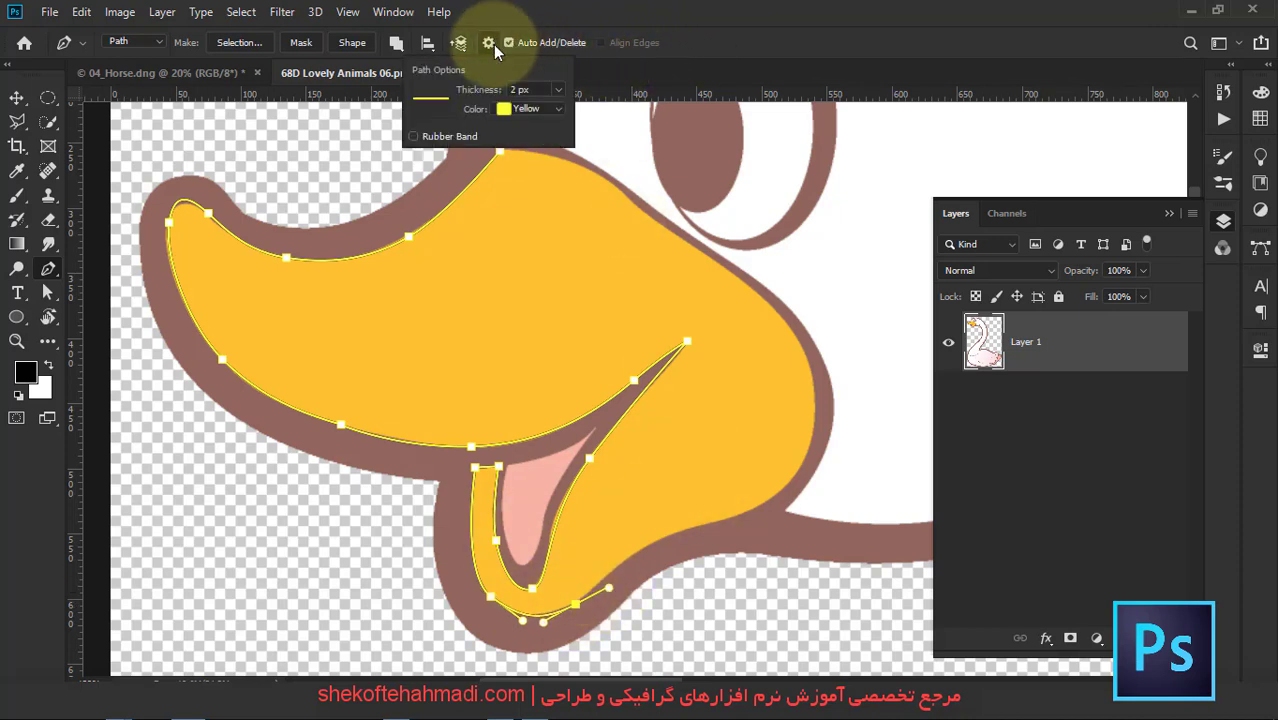
left_click(508, 112)
left_click(526, 131)
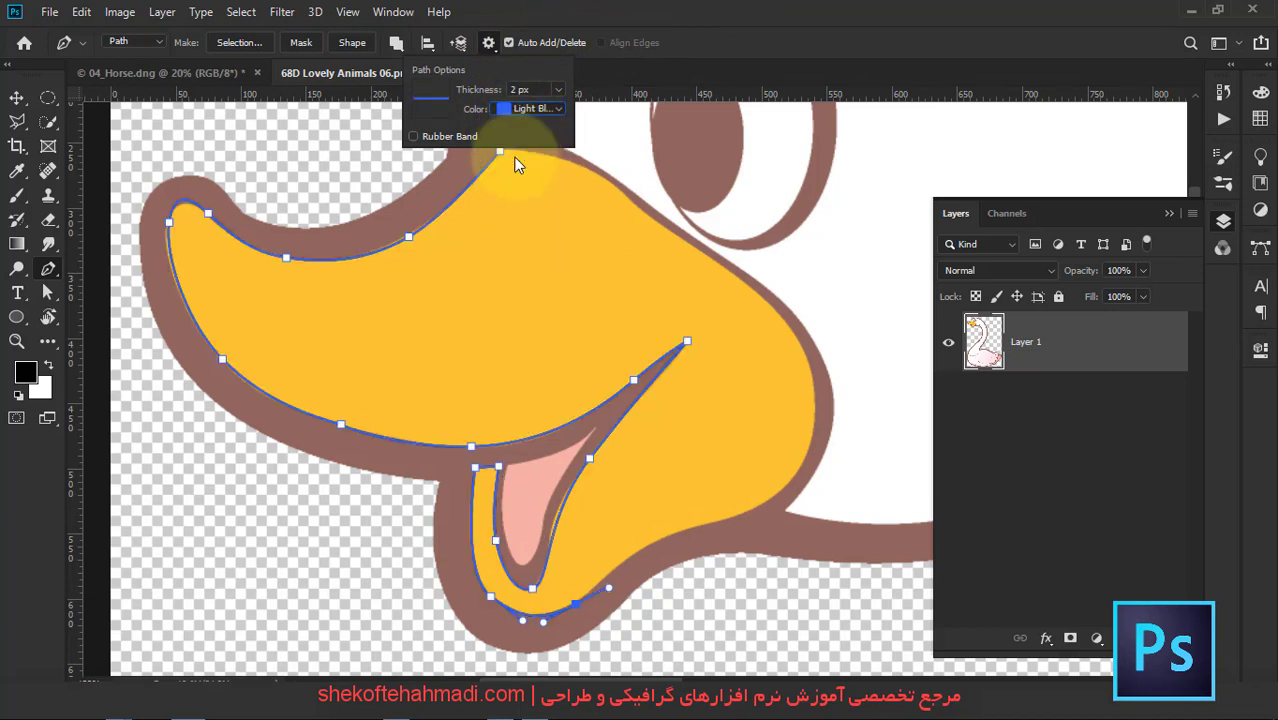
Trace the lower and right beak edges and close the path at its starting anchor.
left_click(685, 528)
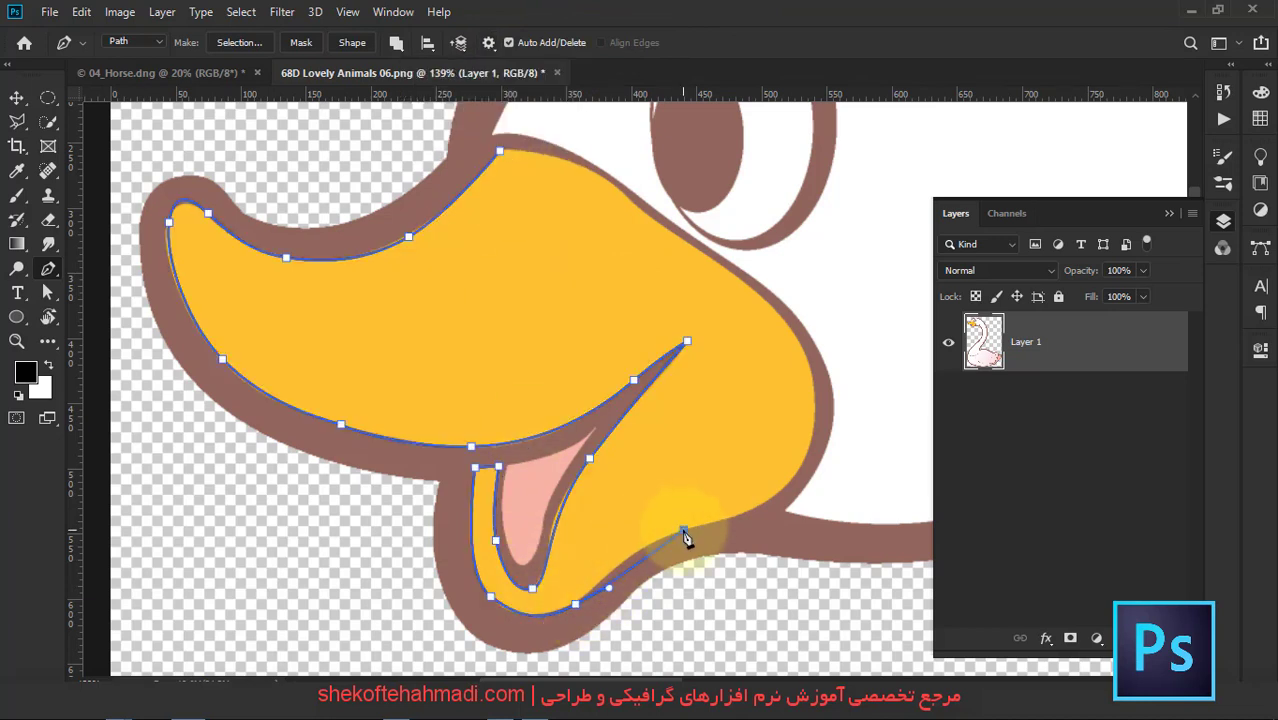
left_click_drag(683, 528, 736, 518)
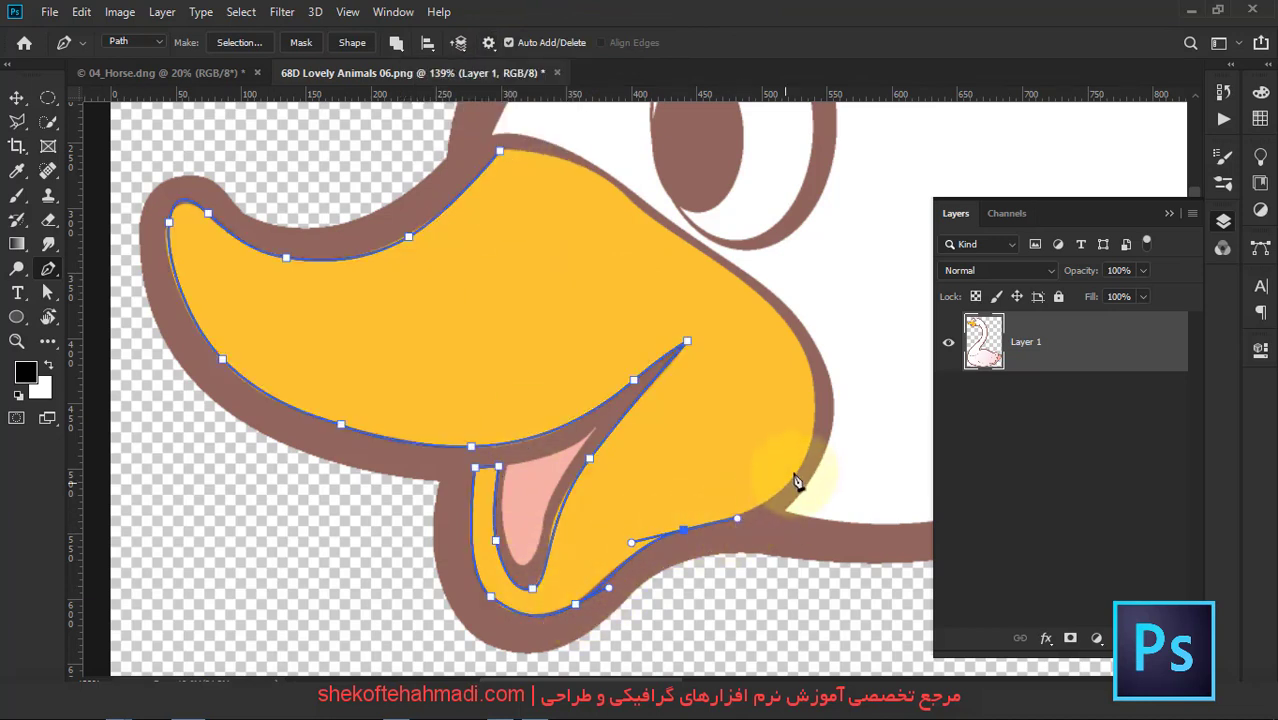
left_click_drag(807, 455, 822, 406)
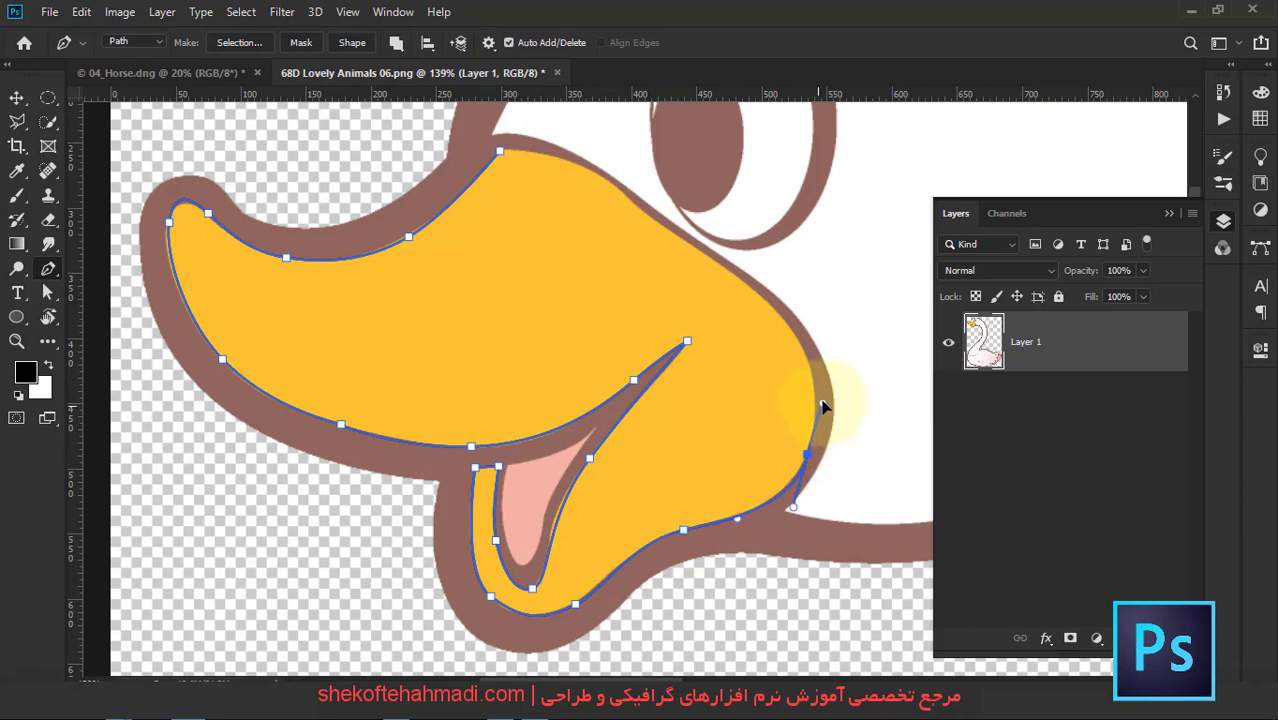
left_click(826, 401)
left_click_drag(754, 290, 688, 245)
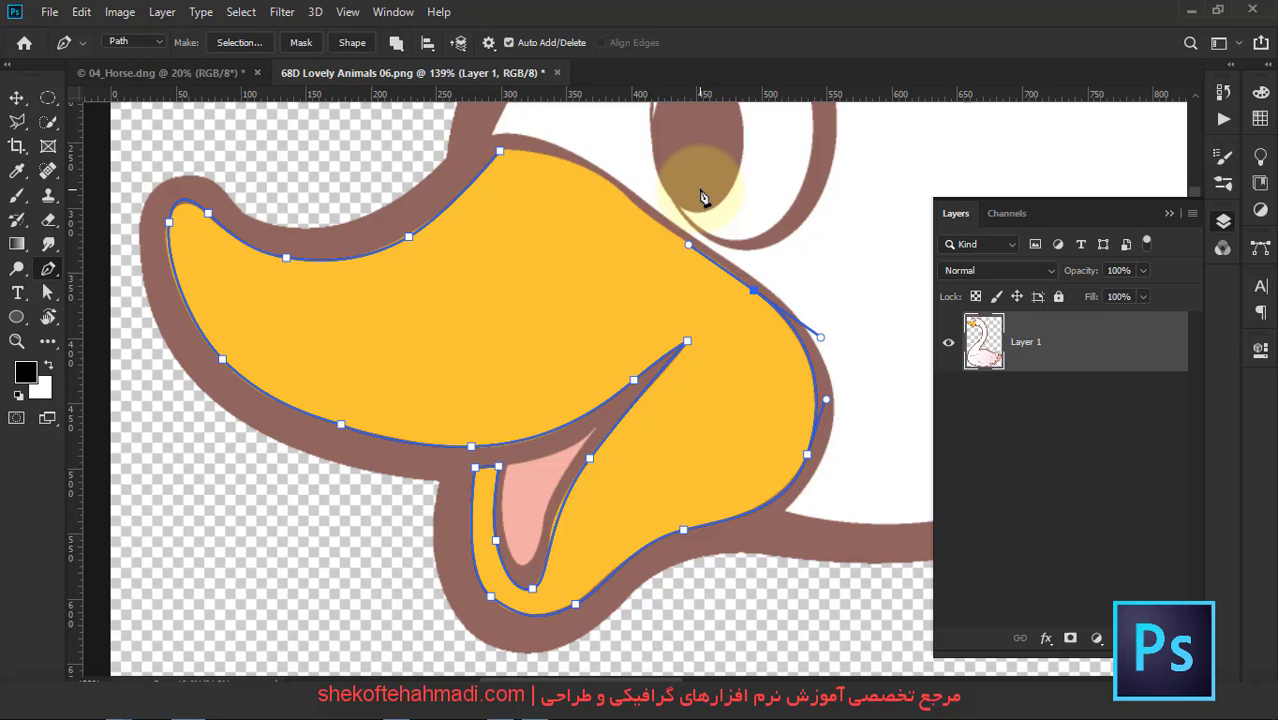
left_click(630, 203)
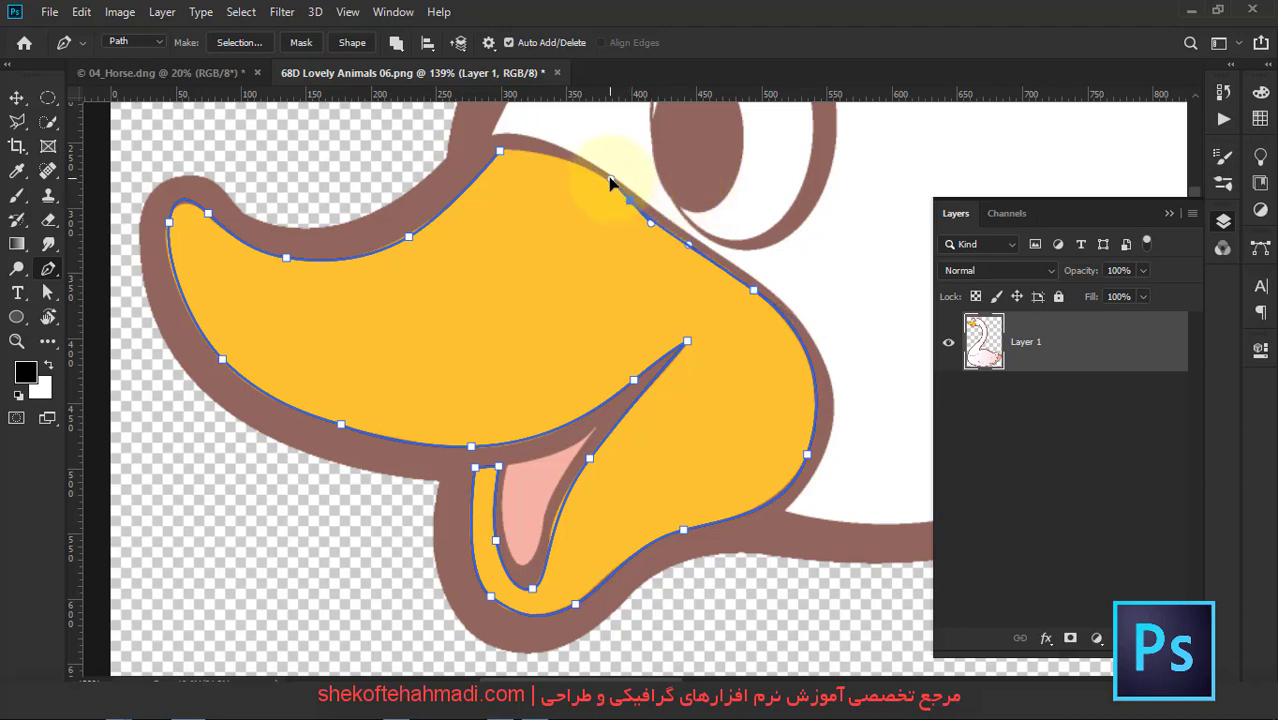
left_click(501, 154)
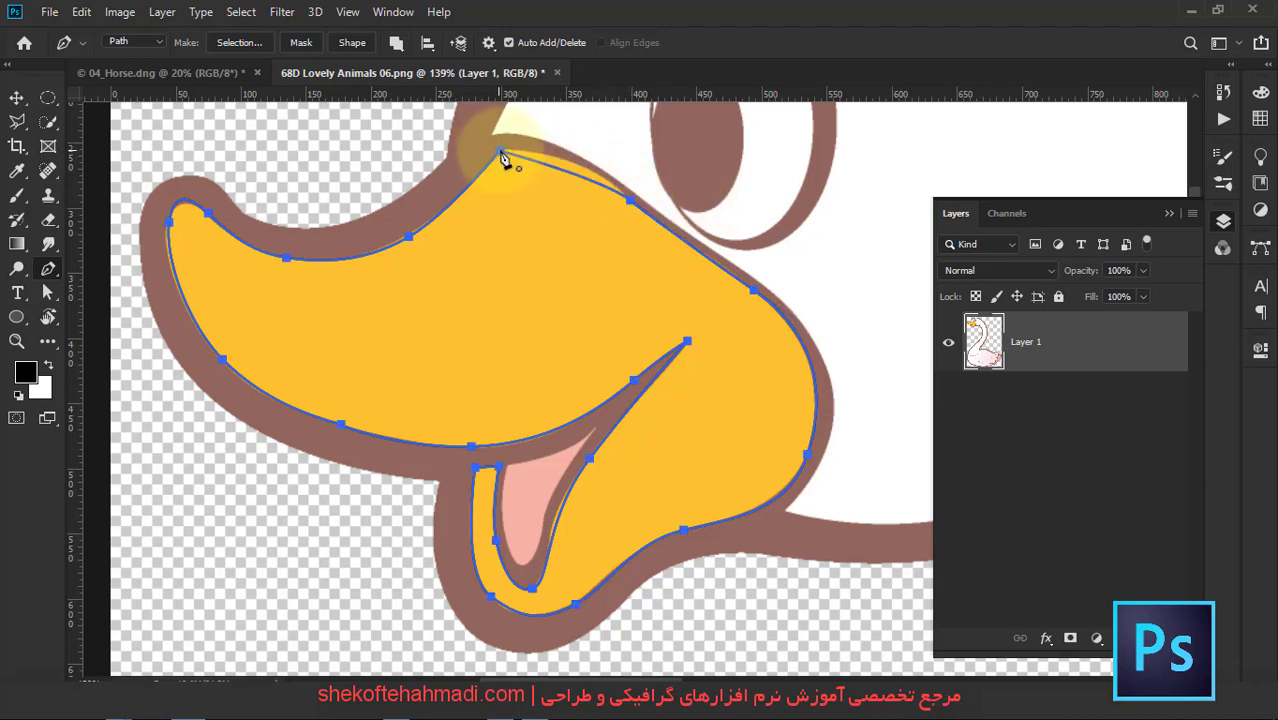
left_click_drag(501, 154, 424, 155)
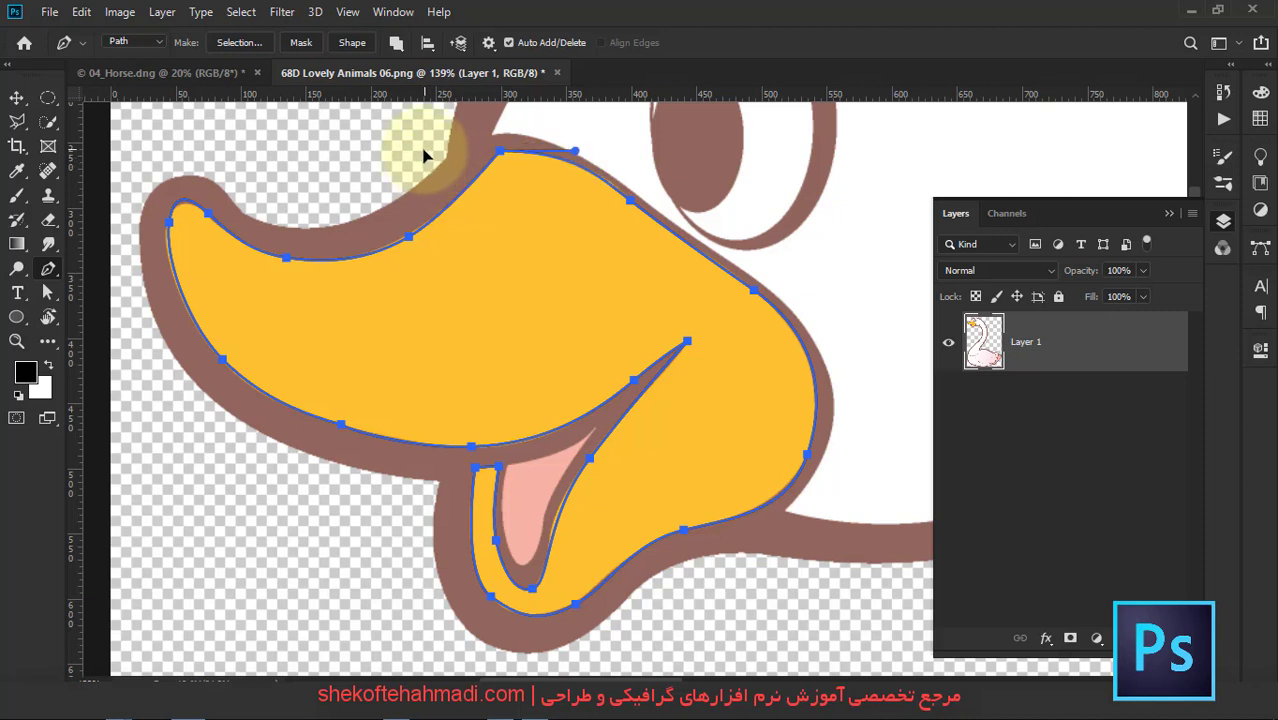
left_click(530, 262)
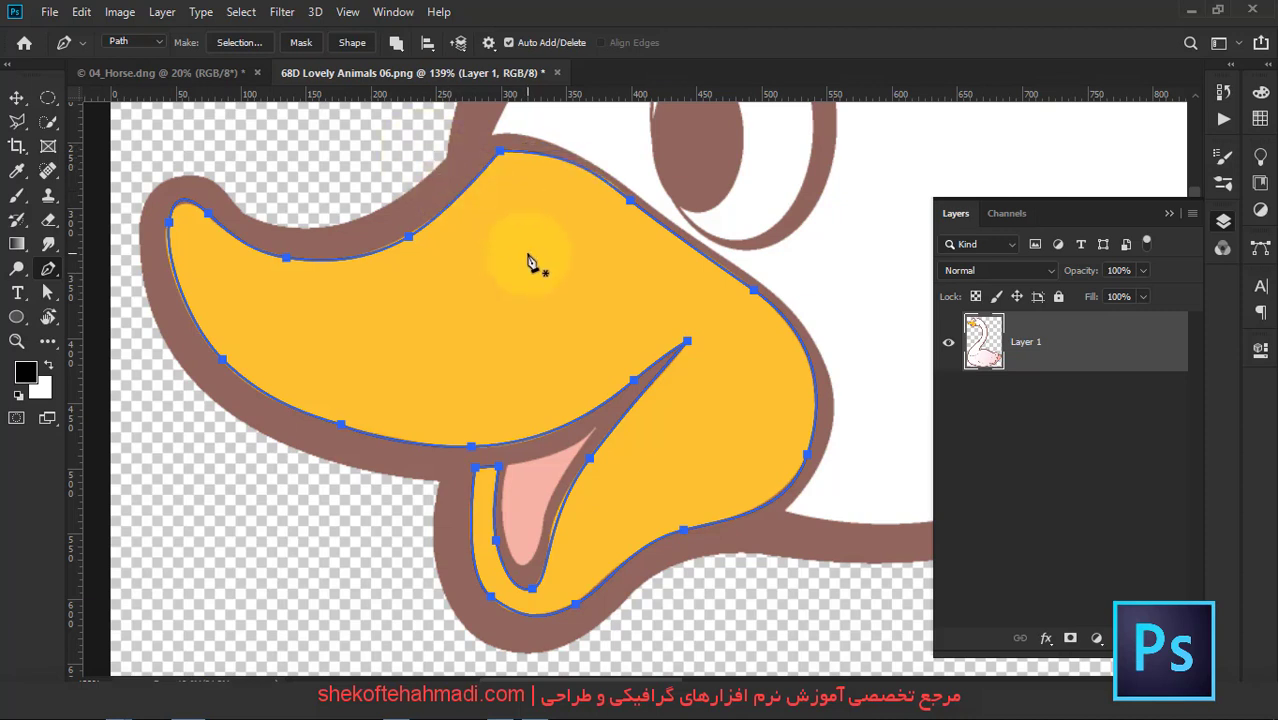
Refine the tongue and beak-tip anchors, then select Layer 1 with the Move tool.
left_click(557, 529)
left_click_drag(557, 535, 553, 527)
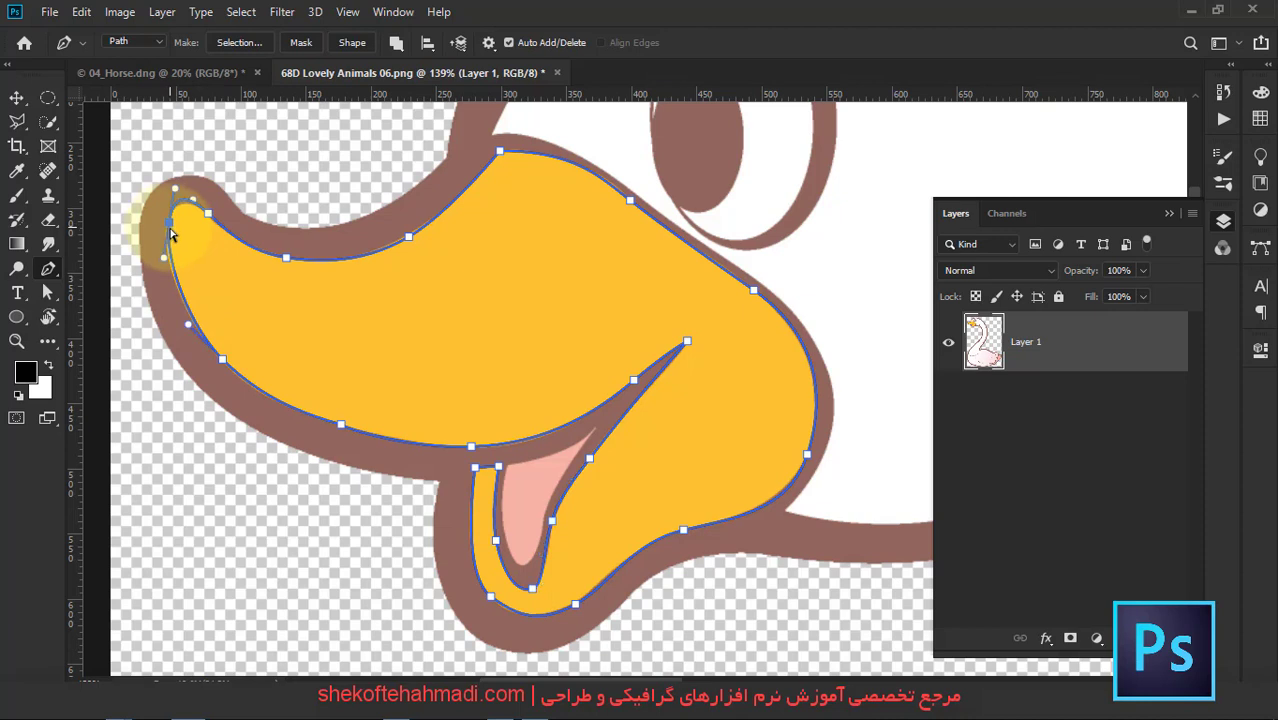
left_click(171, 234)
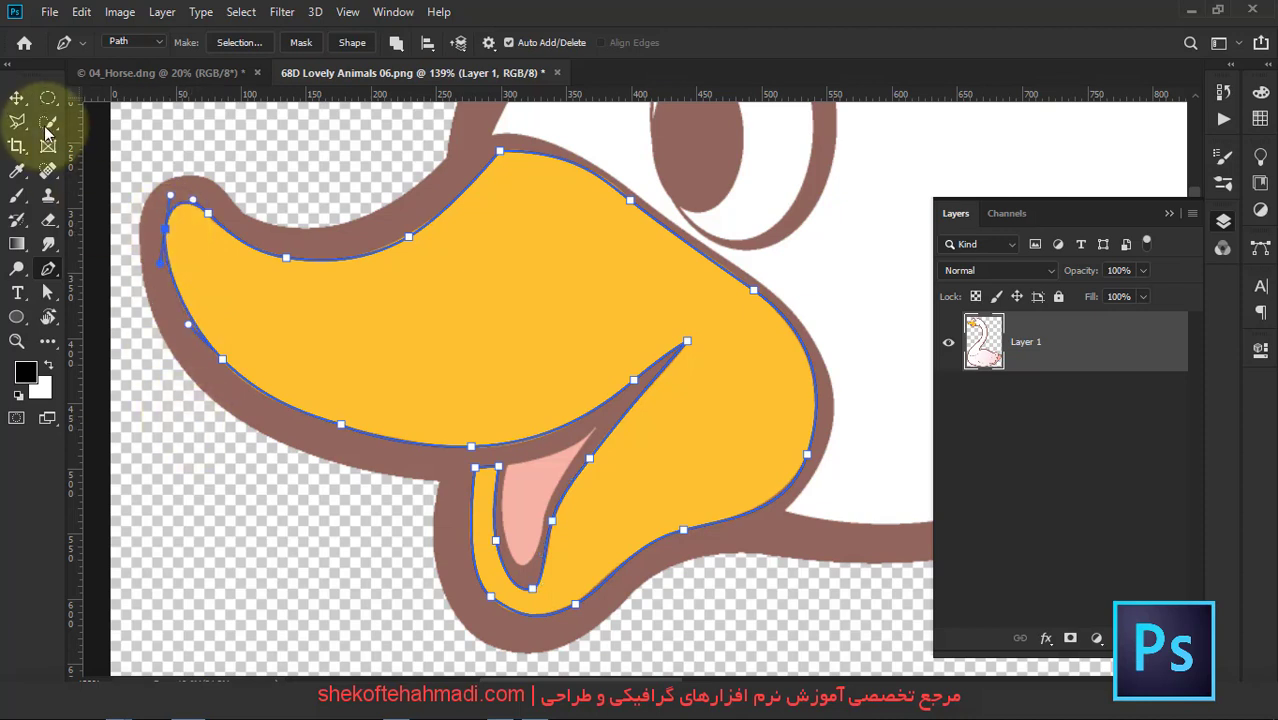
left_click(17, 97)
left_click(177, 133)
left_click(229, 278)
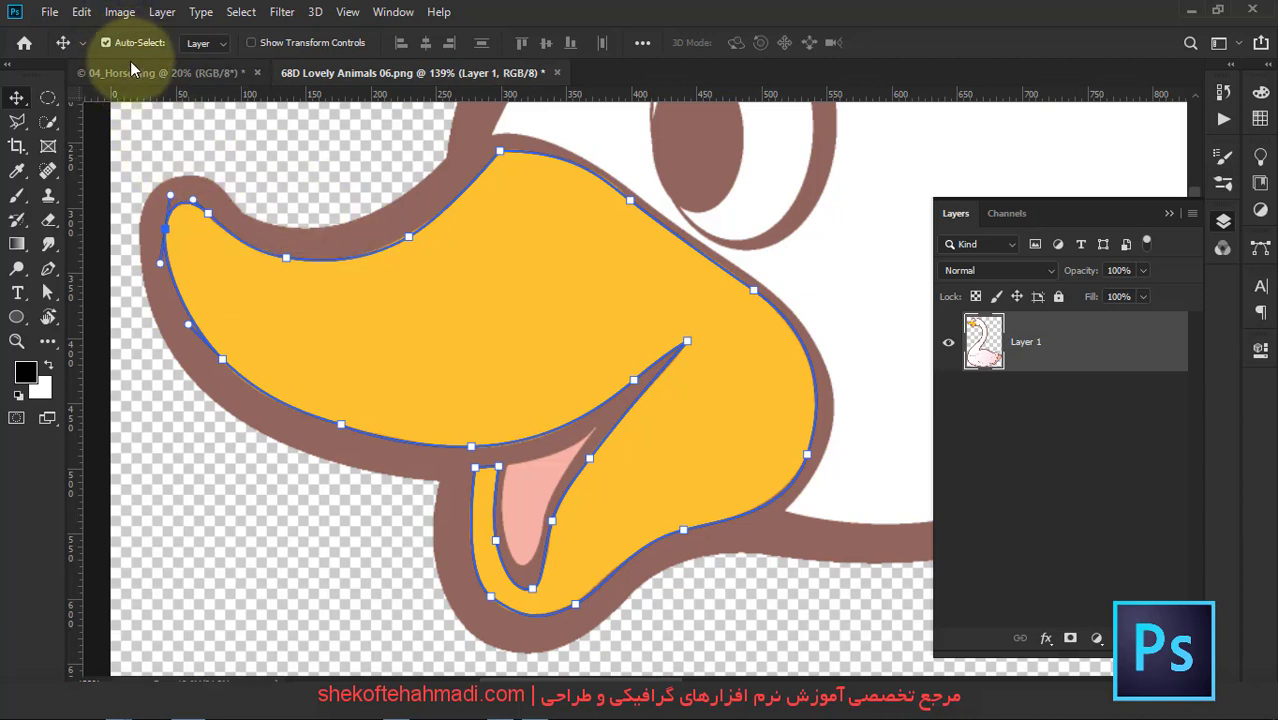
Return to the Pen tool and bring up the beak path's context menu.
key("p")
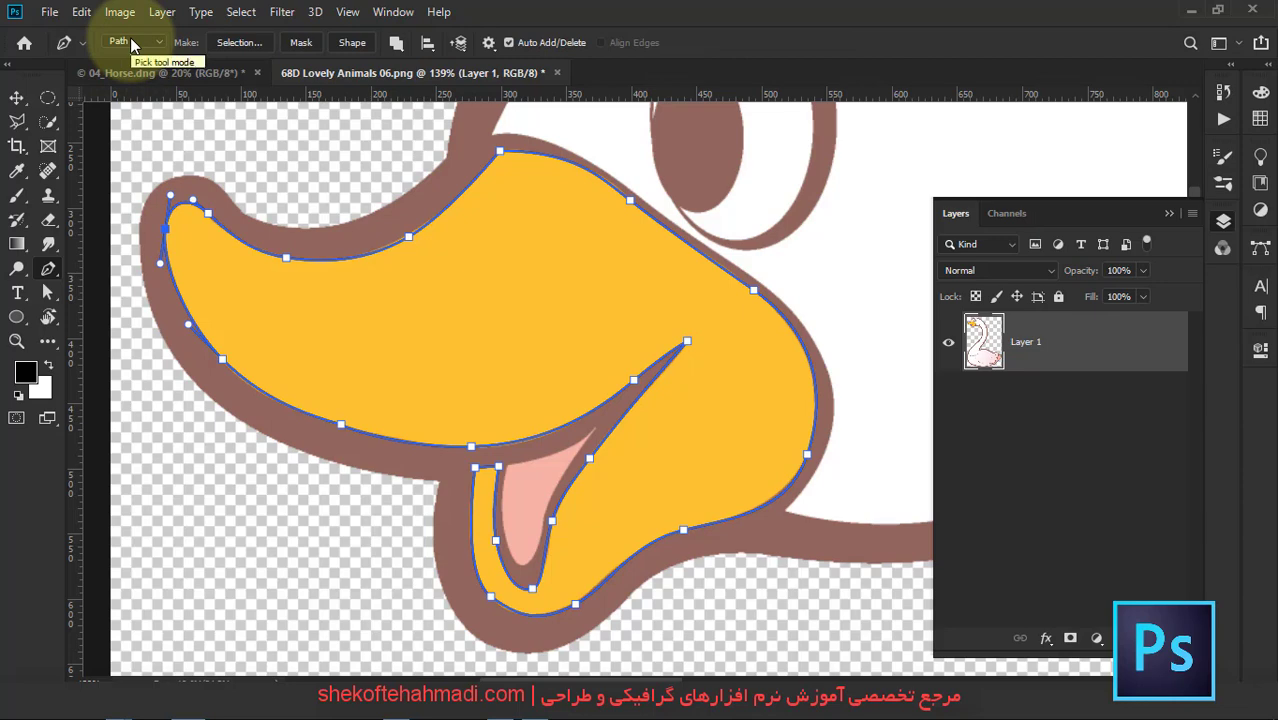
right_click(242, 246)
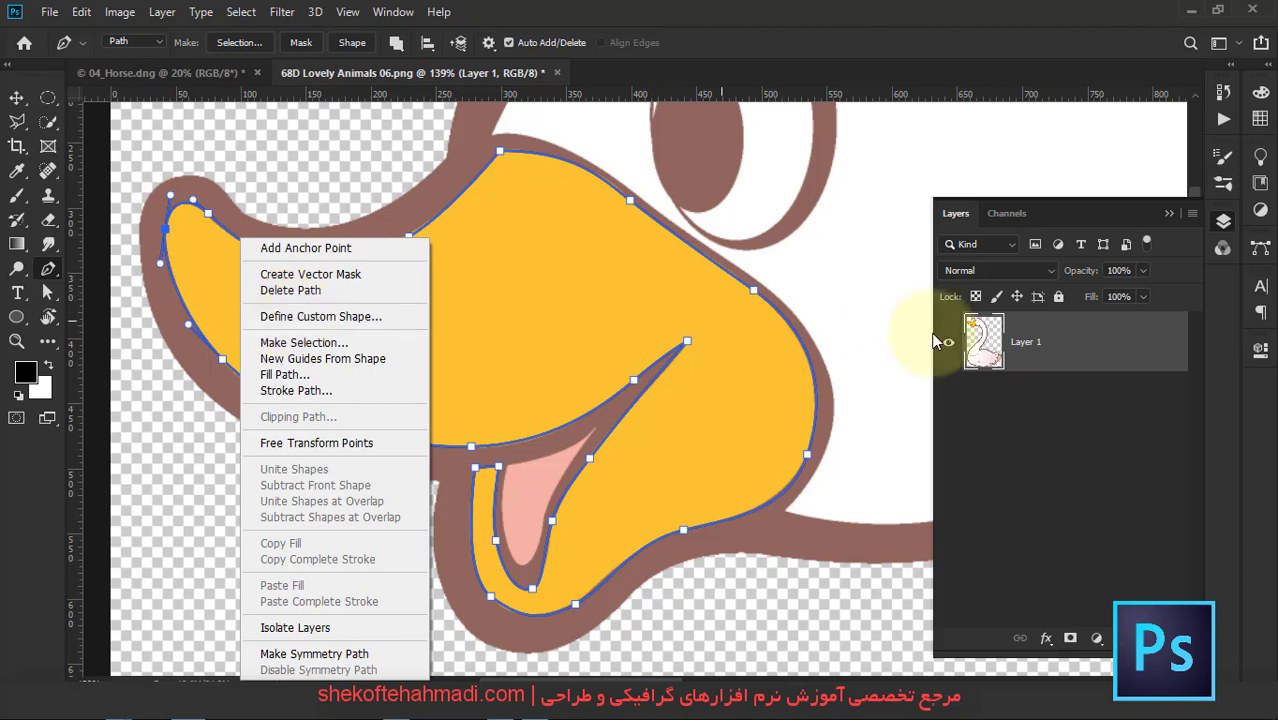
Save the Work Path in the Paths panel as Path 1.
left_click(1258, 240)
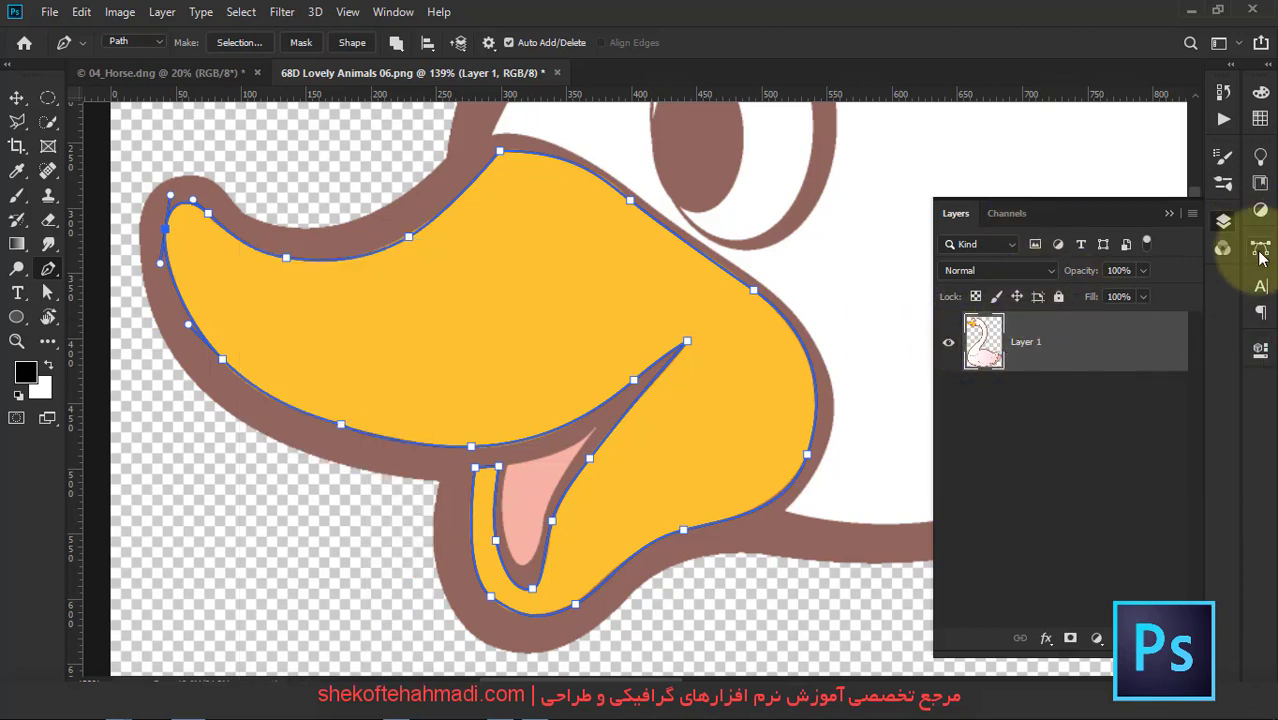
left_click(1260, 245)
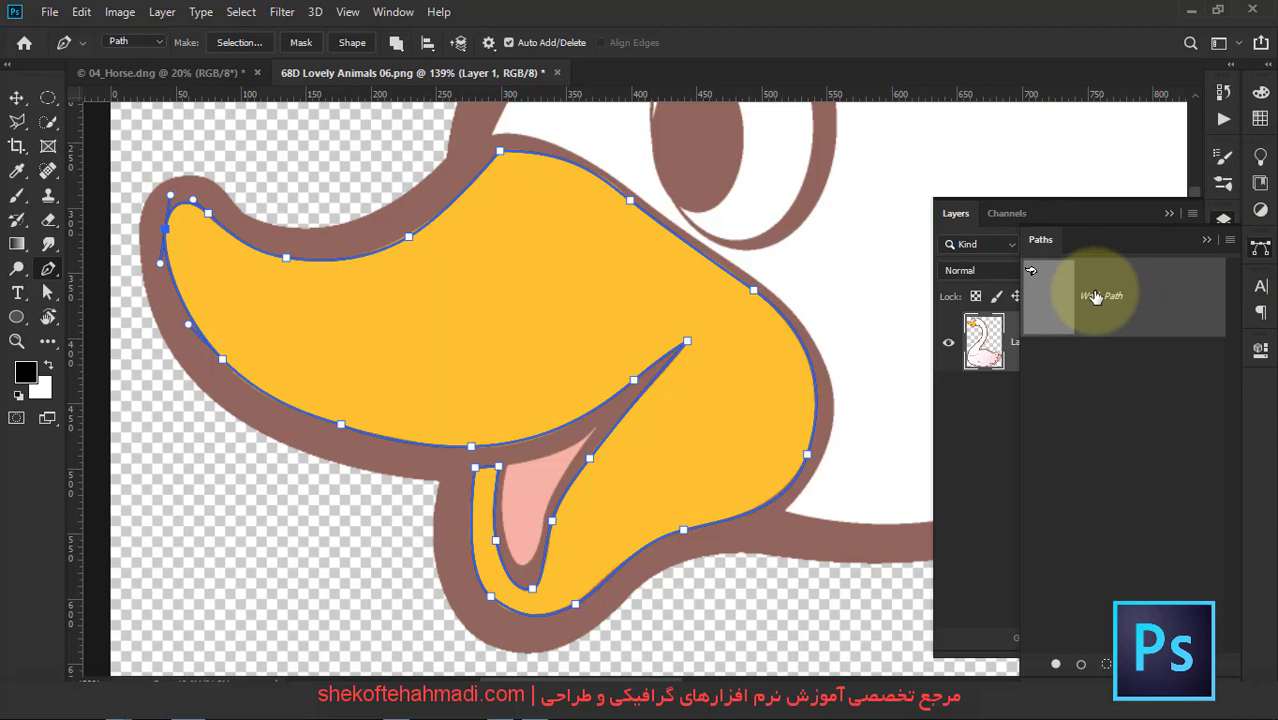
double_click(1040, 290)
left_click(736, 211)
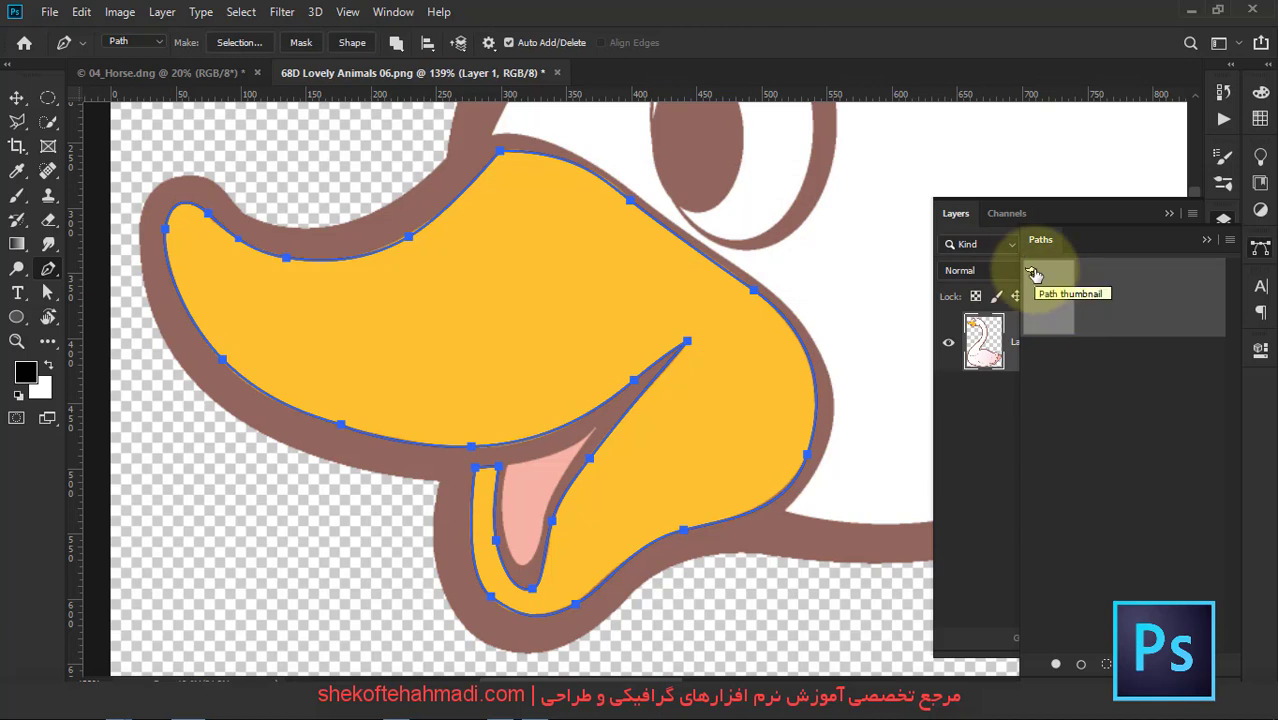
Define a custom shape from Path 1 under the default name Shape 1.
right_click(760, 335)
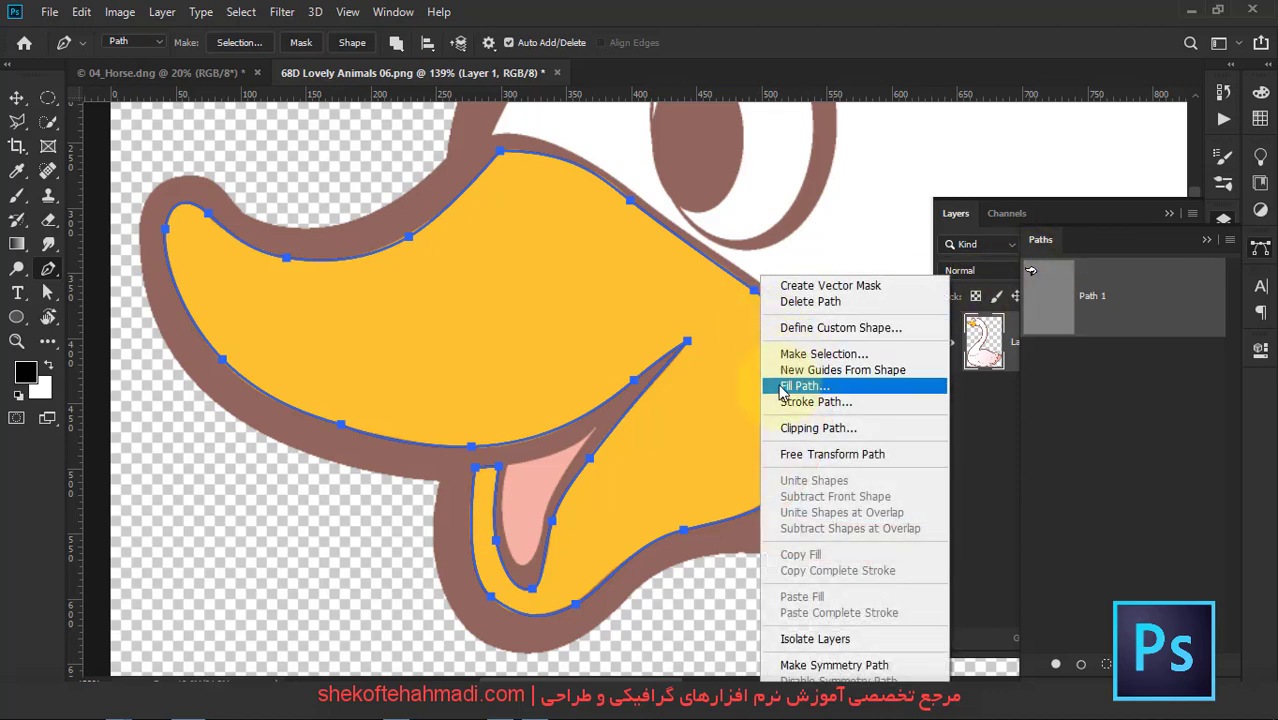
left_click(829, 329)
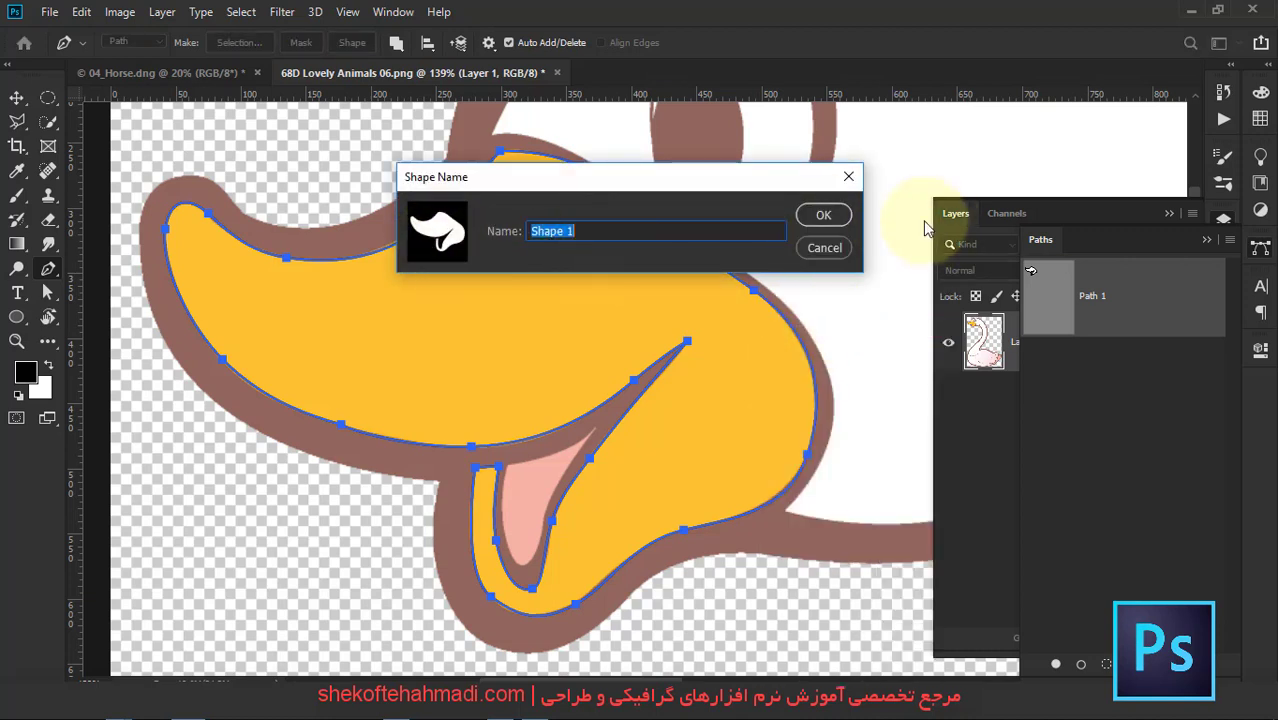
left_click(823, 215)
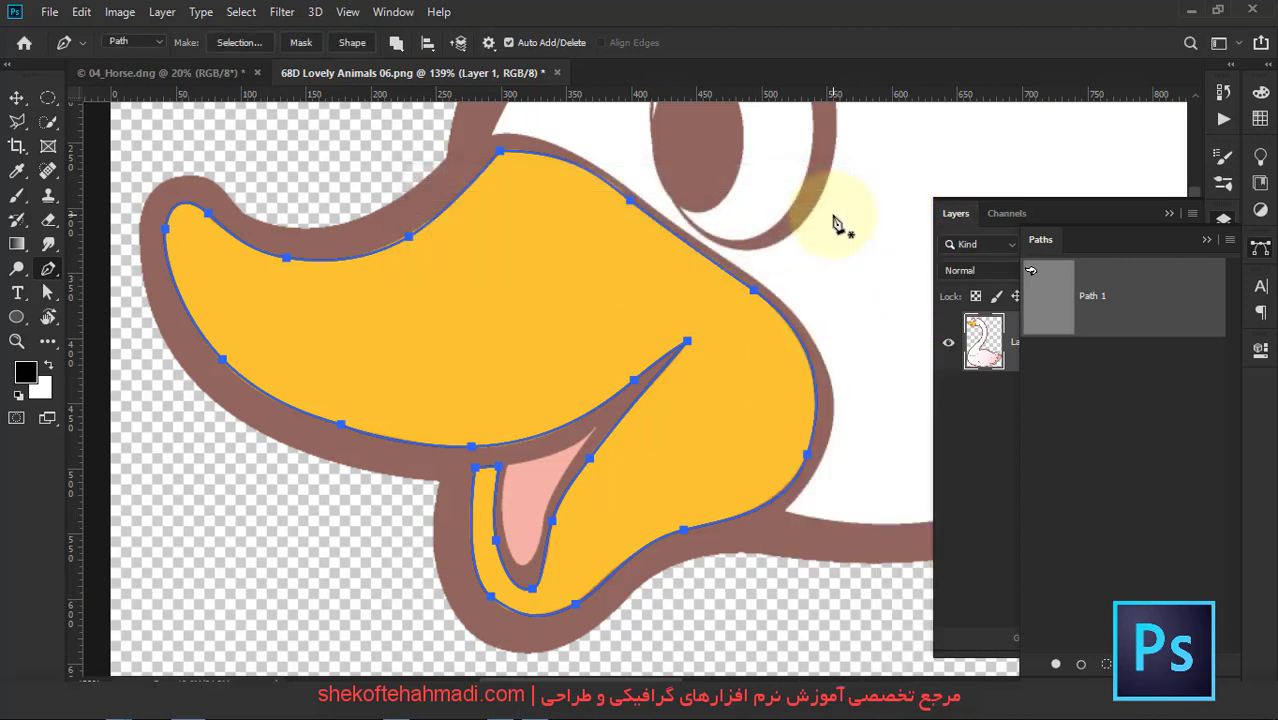
left_click(1040, 300, "ctrl")
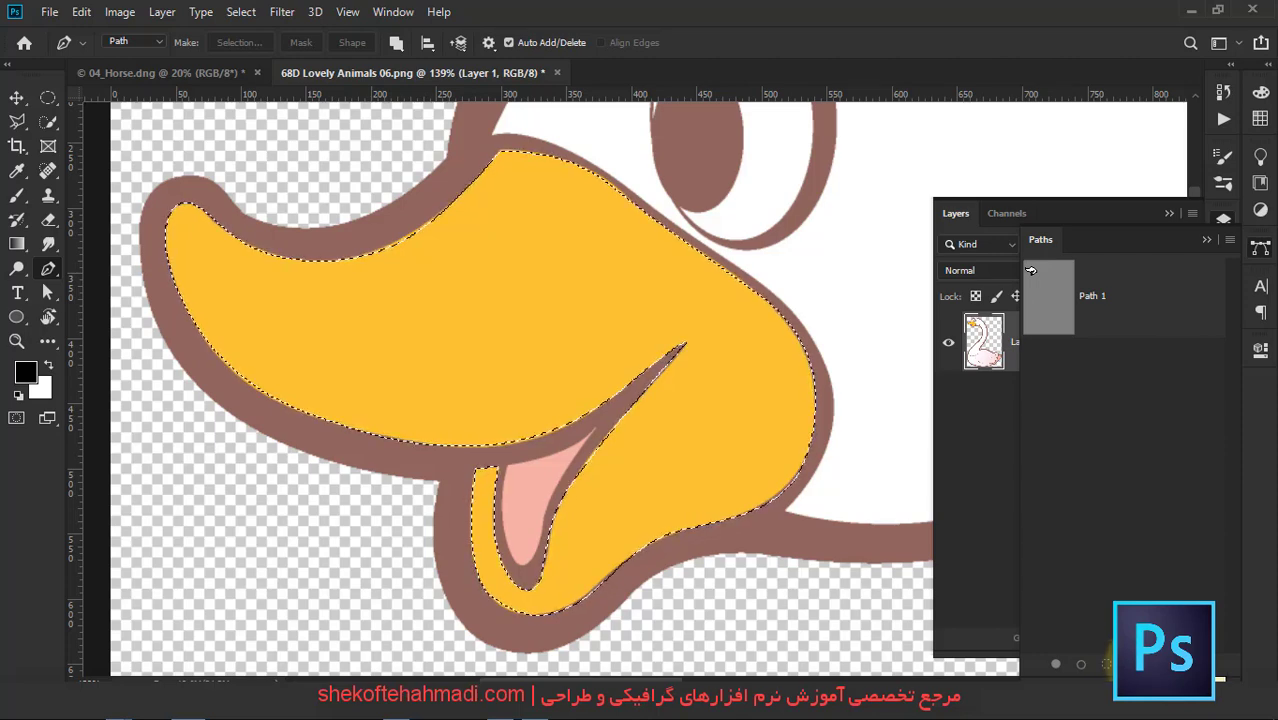
left_click(1030, 270)
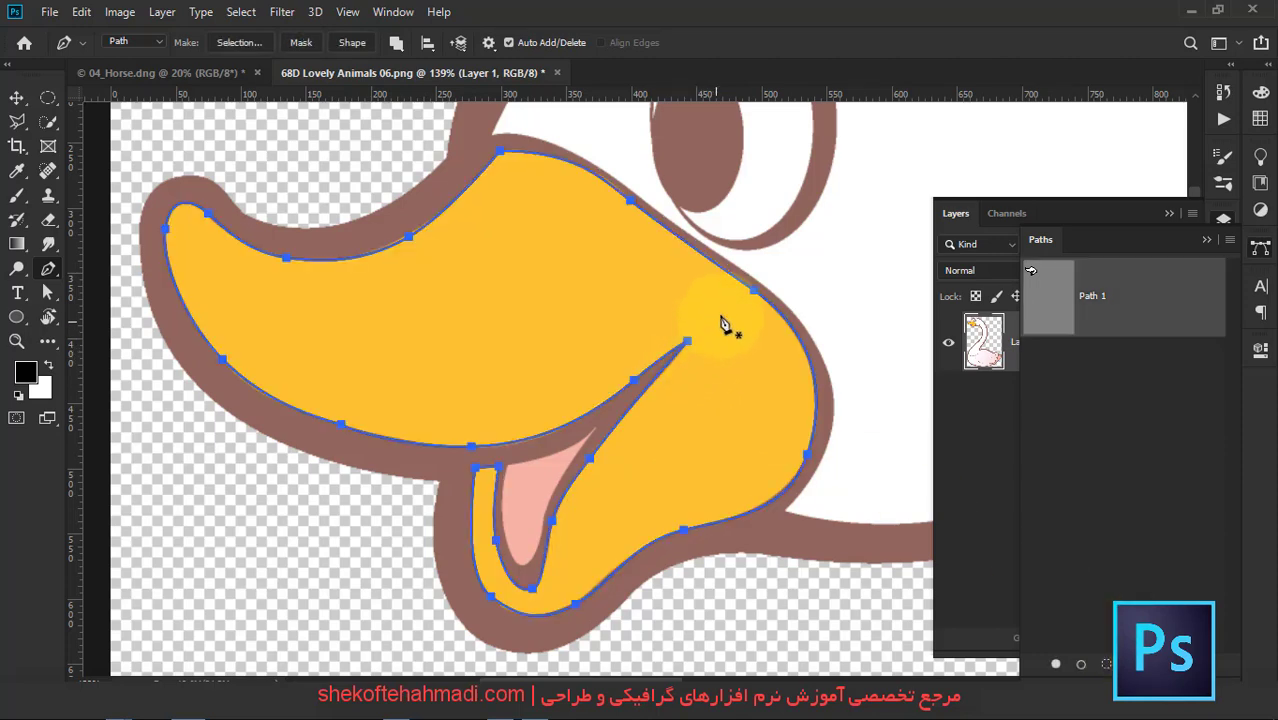
Create a vector mask from the beak path and toggle the layer to check it.
right_click(731, 283)
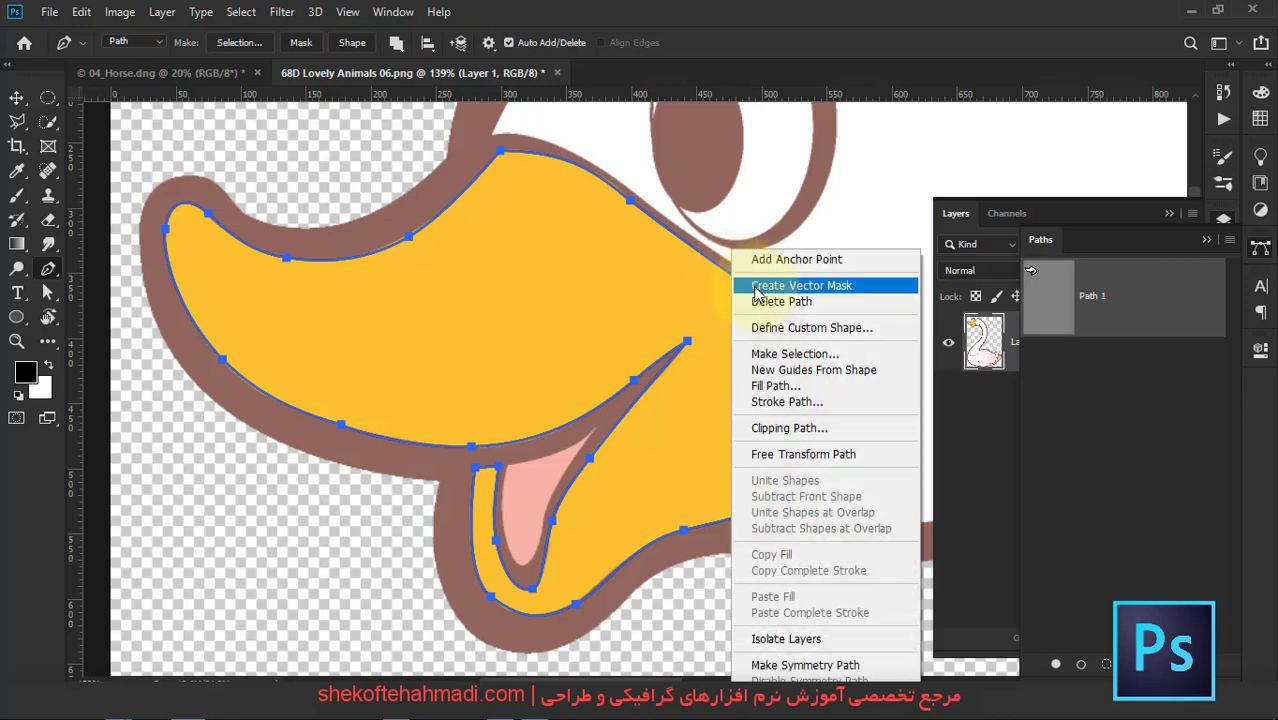
left_click(776, 286)
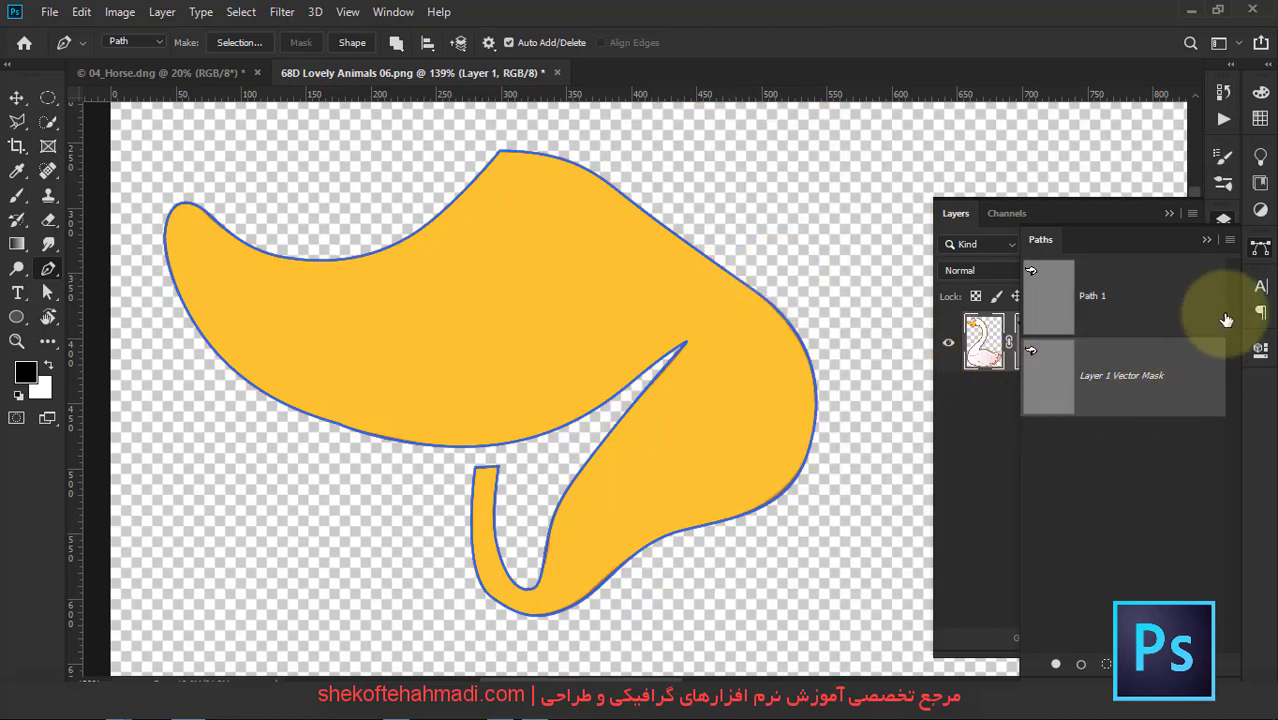
left_click(1256, 246)
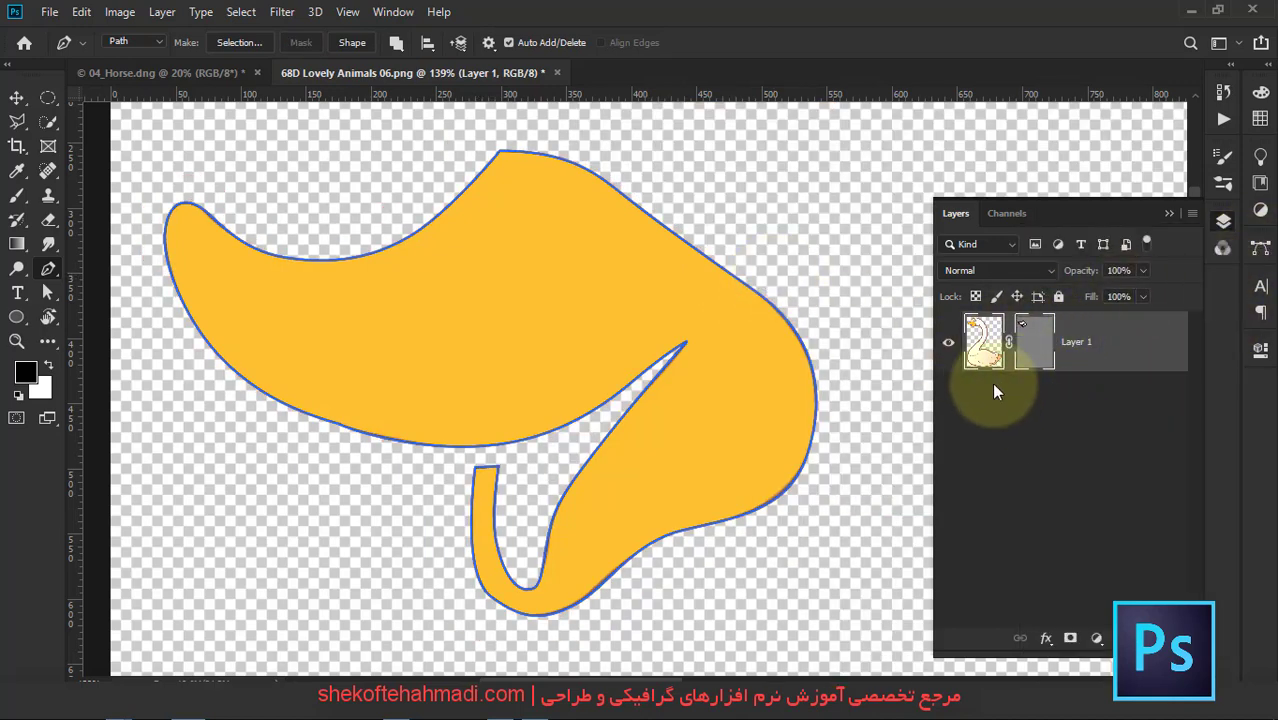
left_click(948, 342)
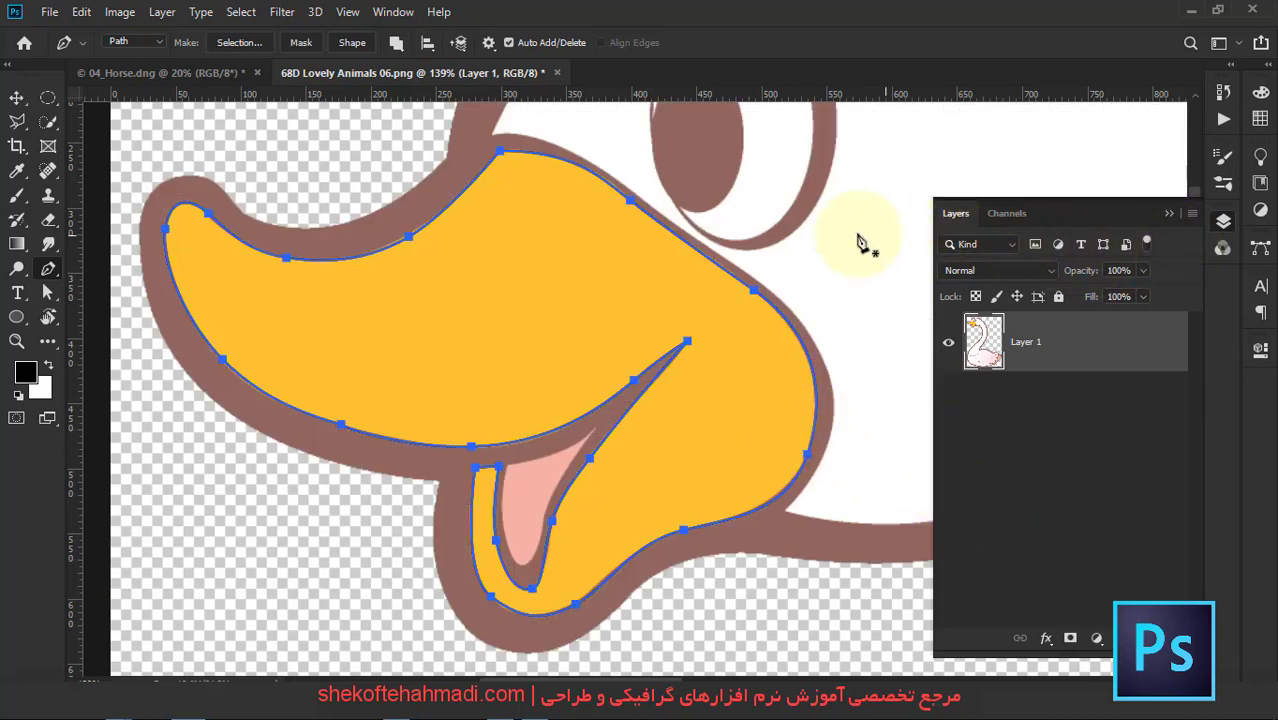
Delete Path 1 from the Paths panel and fit the whole swan on screen.
left_click(1255, 244)
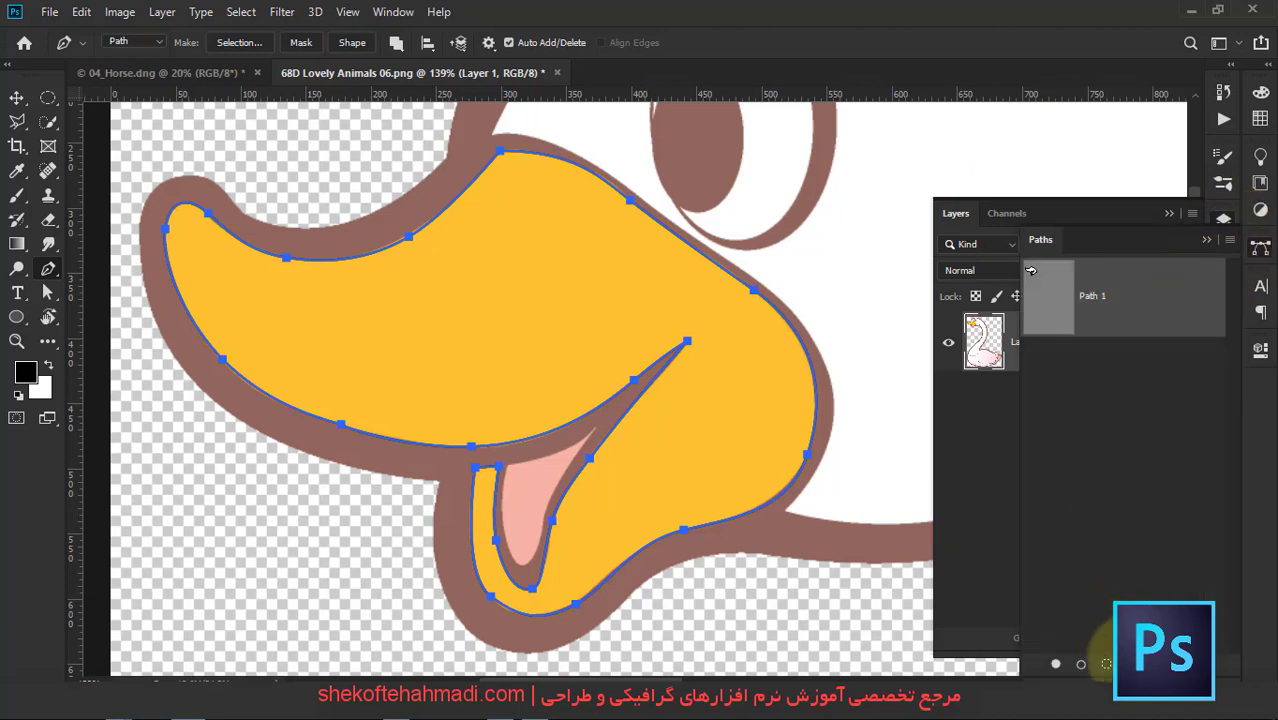
left_click(1210, 664)
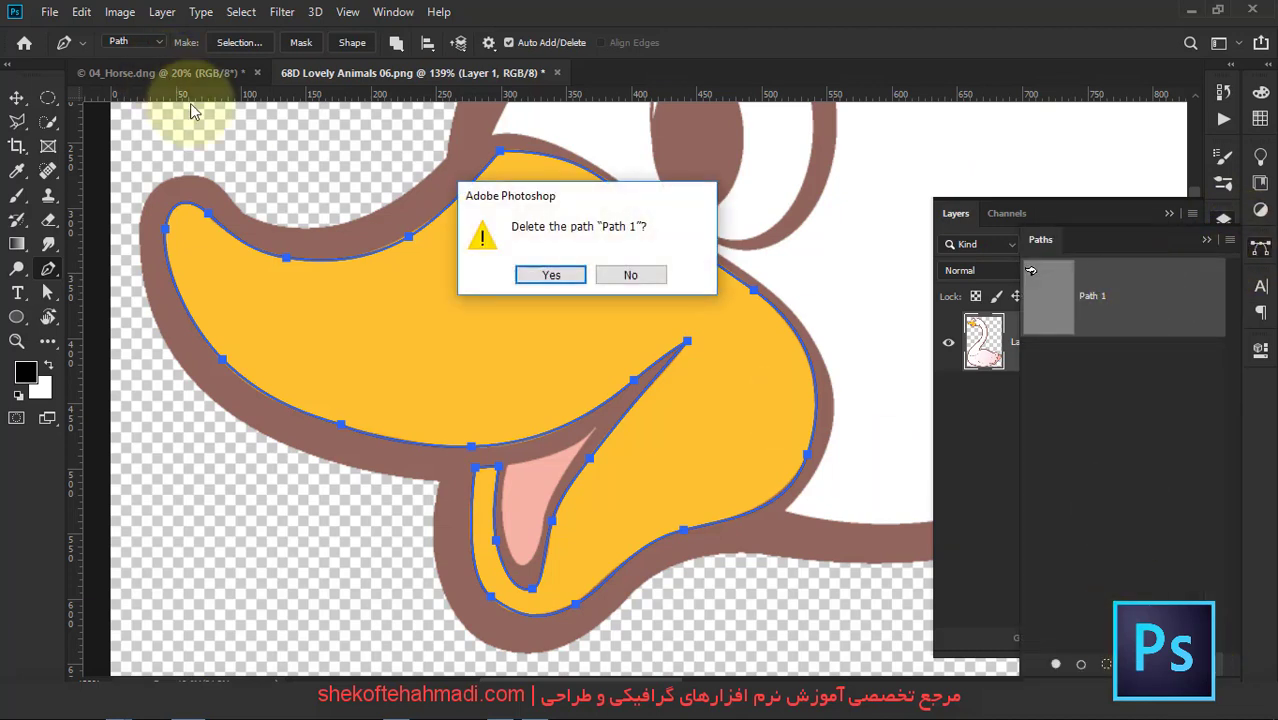
left_click(549, 280)
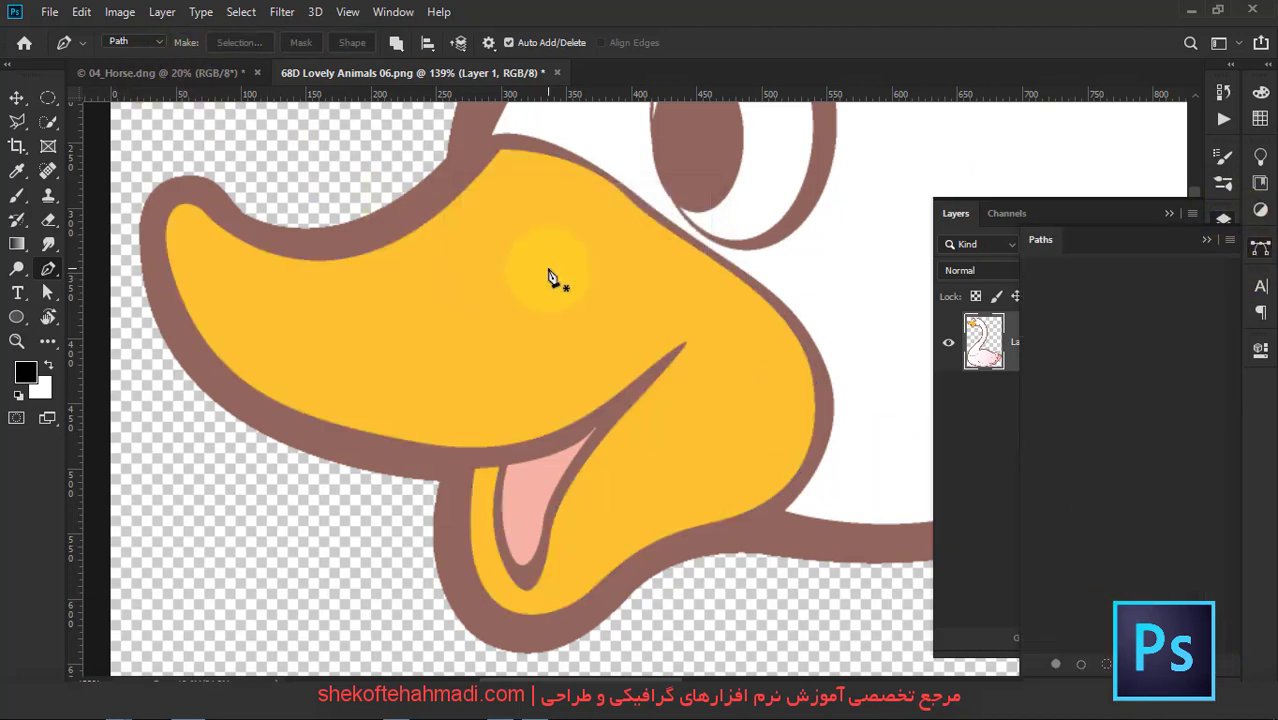
key("ctrl+0")
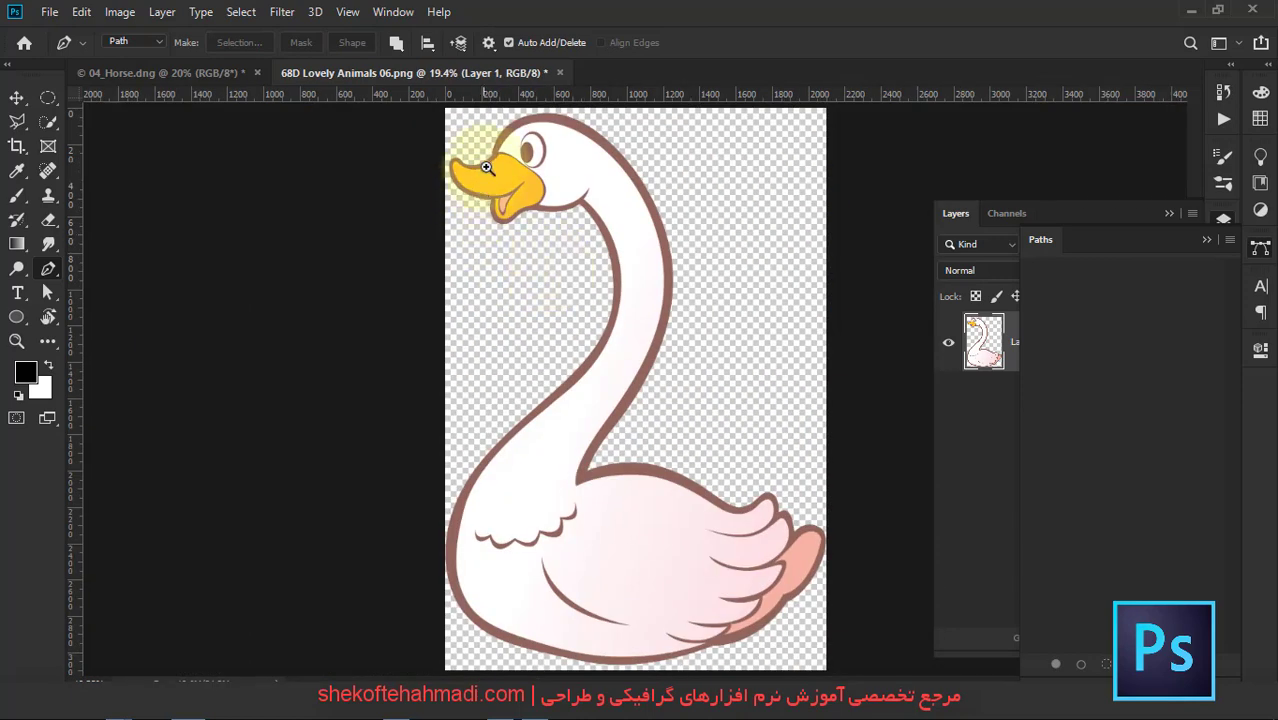
Zoom in on the swan's head and switch to the Custom Shape Tool.
left_click_drag(486, 167, 559, 185)
key("u")
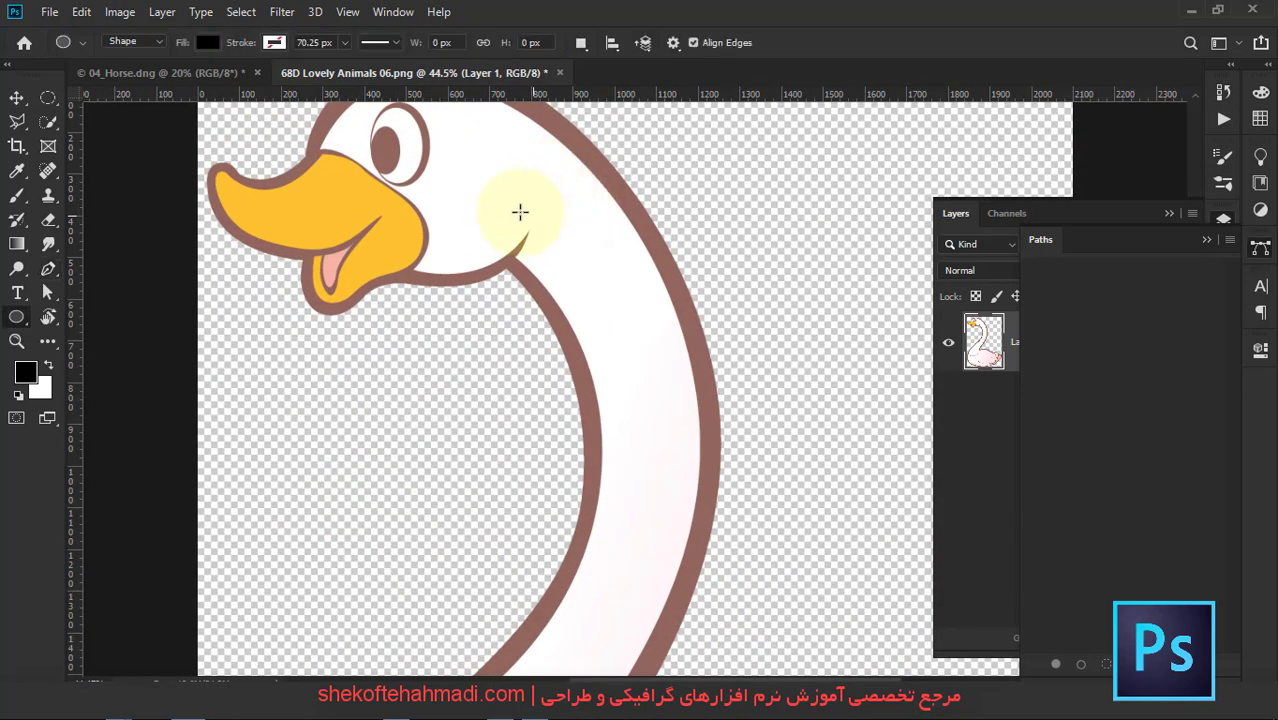
right_click(18, 319)
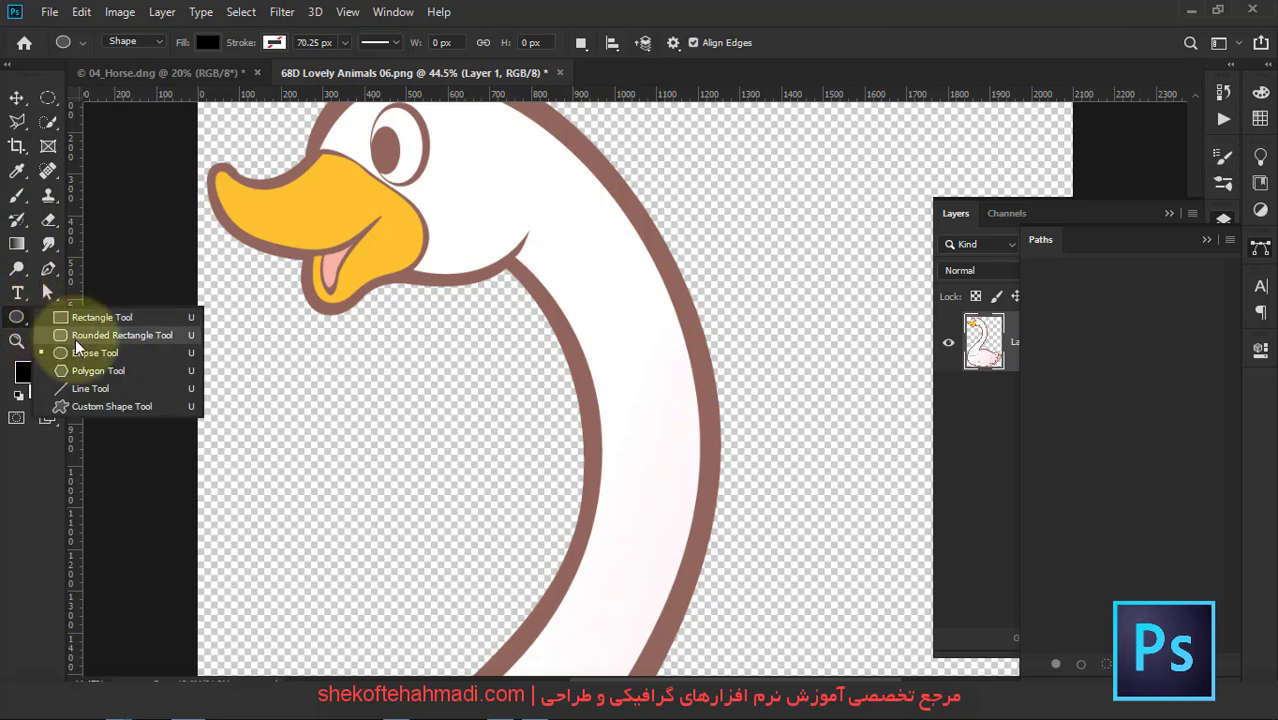
left_click(112, 407)
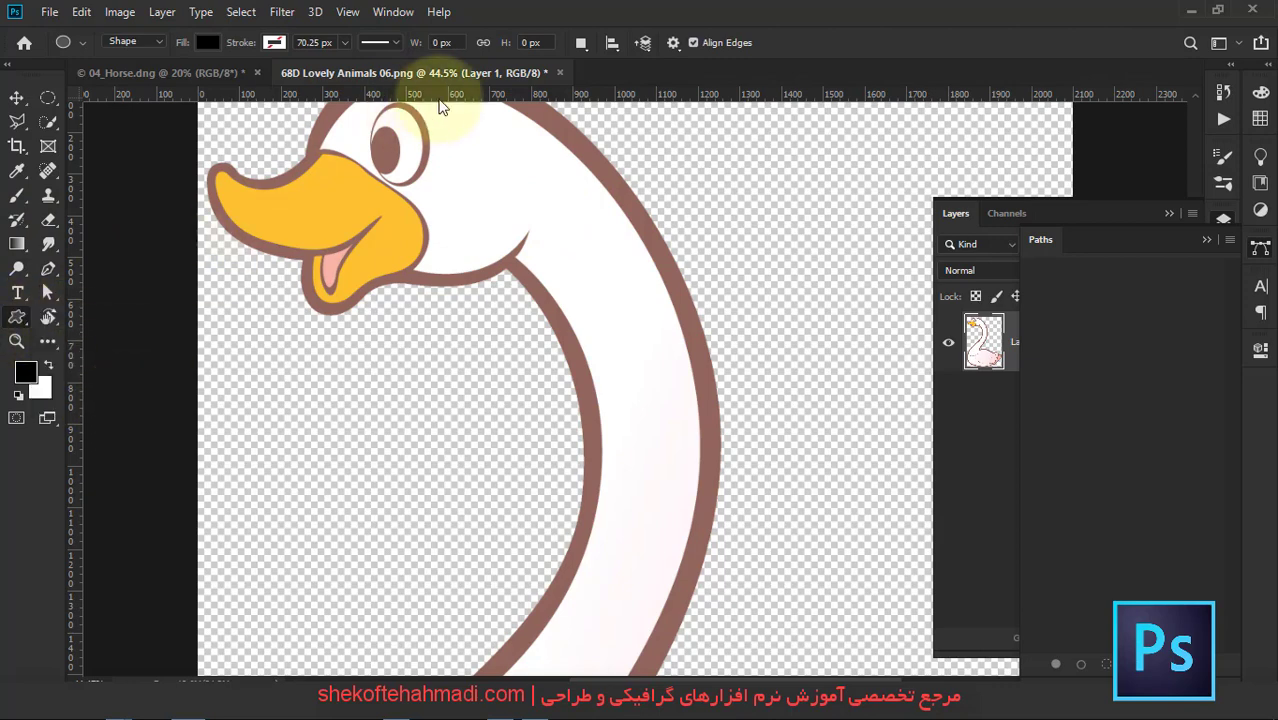
Pick the saved beak shape from the Shape picker and draw it over the beak.
left_click(755, 52)
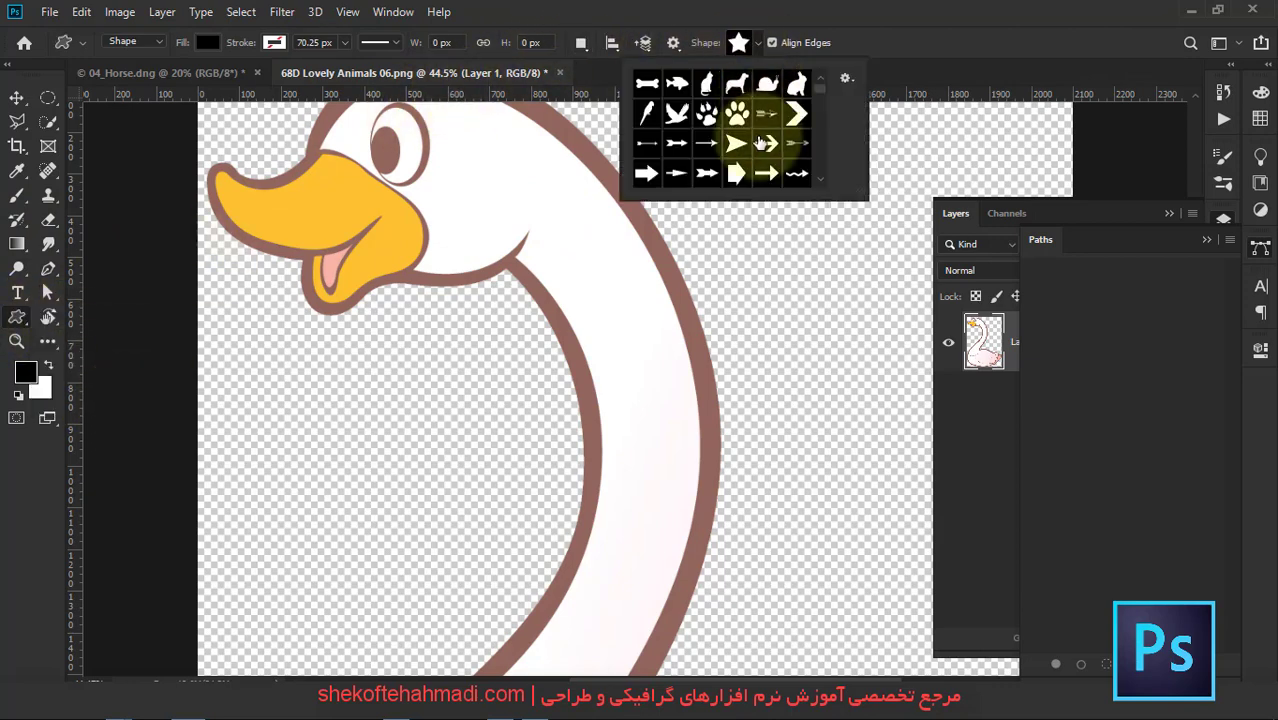
scroll(750, 177, "down", 5)
scroll(750, 177, "down", 5)
scroll(748, 185, "down", 5)
scroll(747, 188, "down", 5)
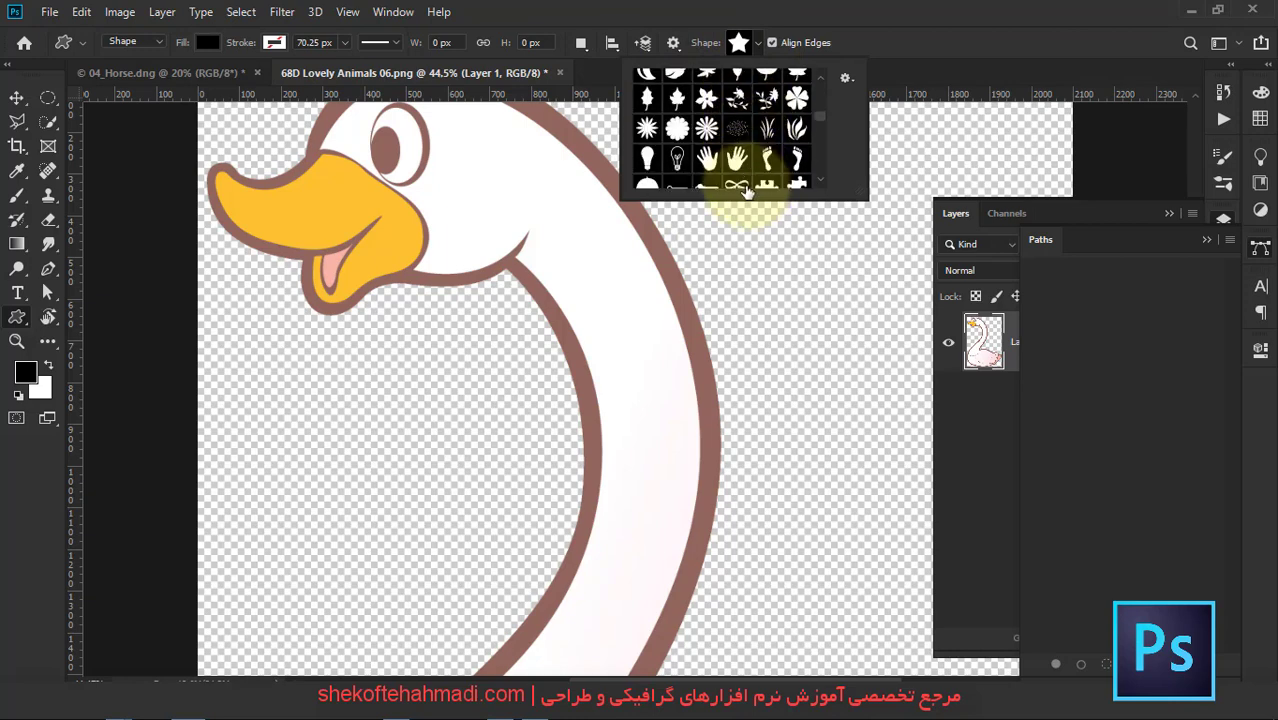
scroll(745, 185, "down", 5)
scroll(742, 175, "down", 5)
scroll(738, 155, "down", 5)
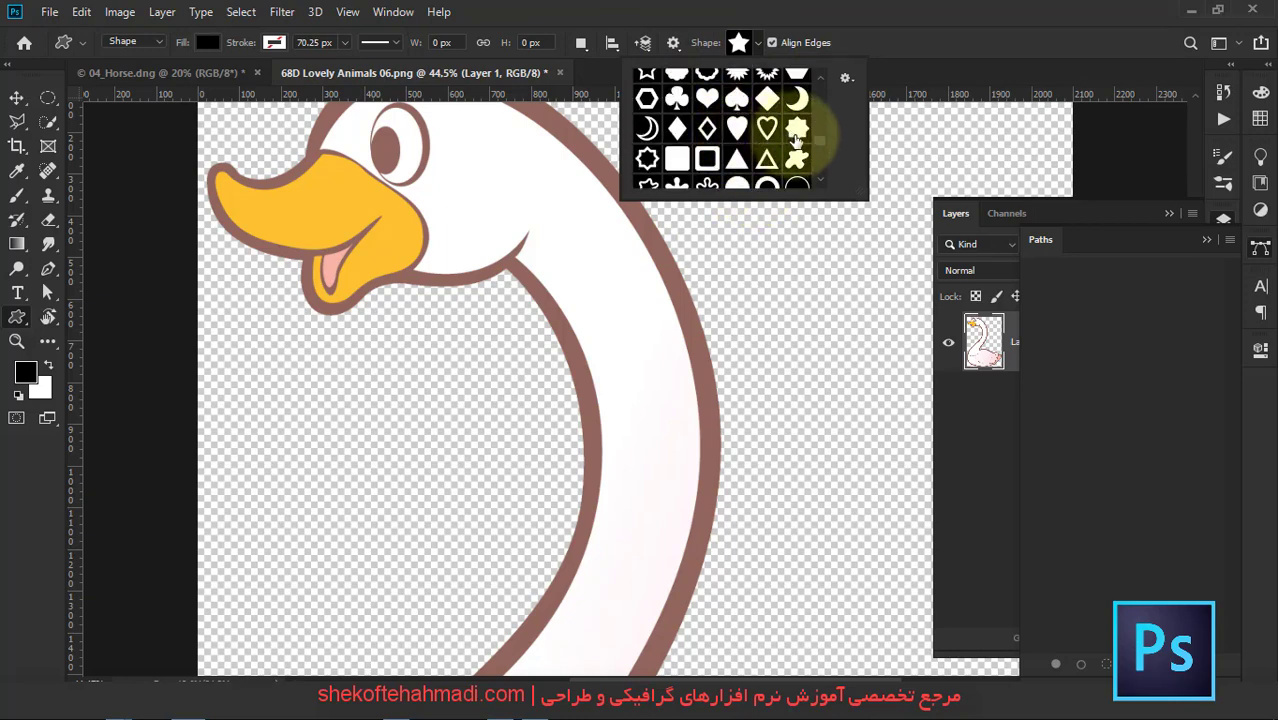
scroll(815, 140, "down", 5)
scroll(795, 150, "down", 3)
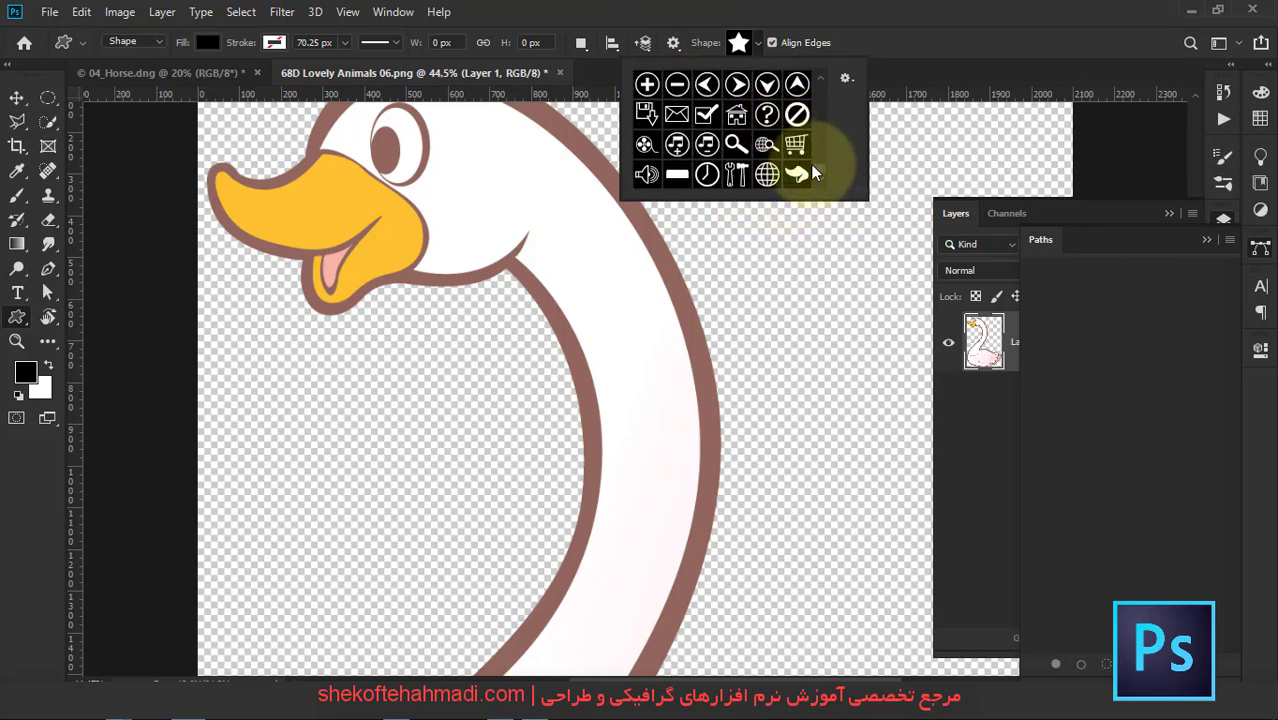
left_click(797, 174)
left_click(213, 165)
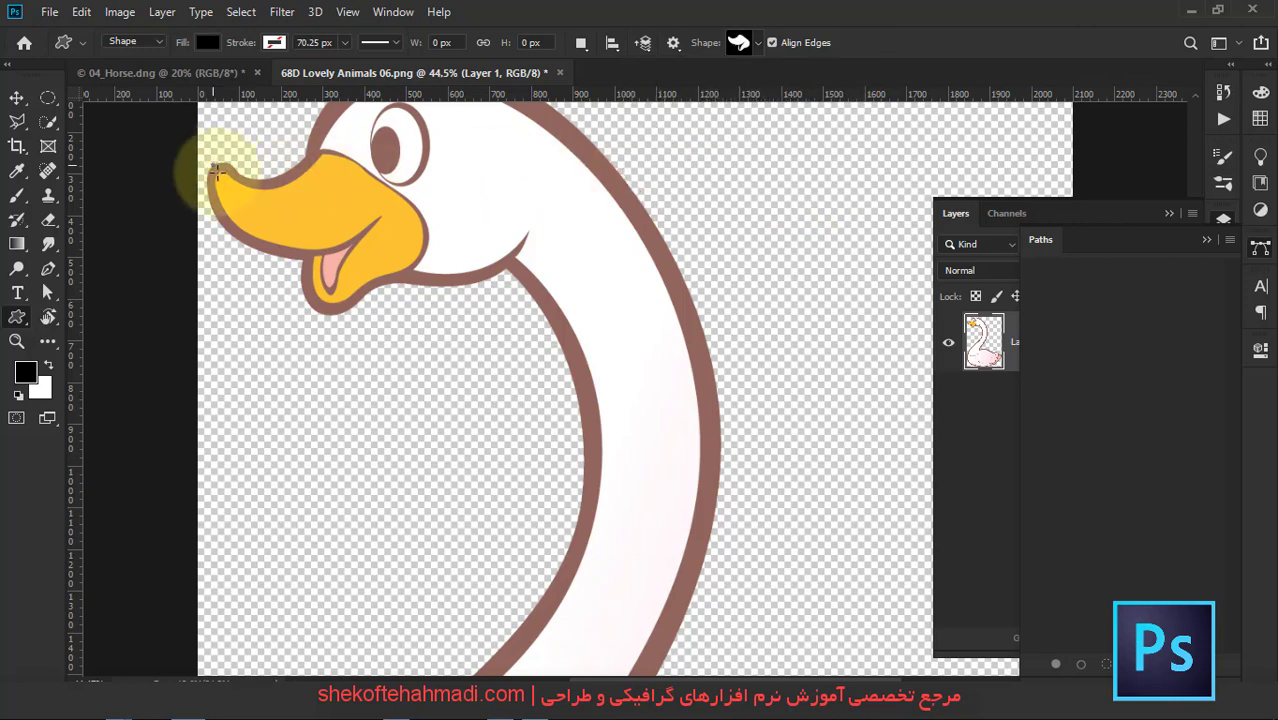
left_click_drag(213, 166, 428, 320)
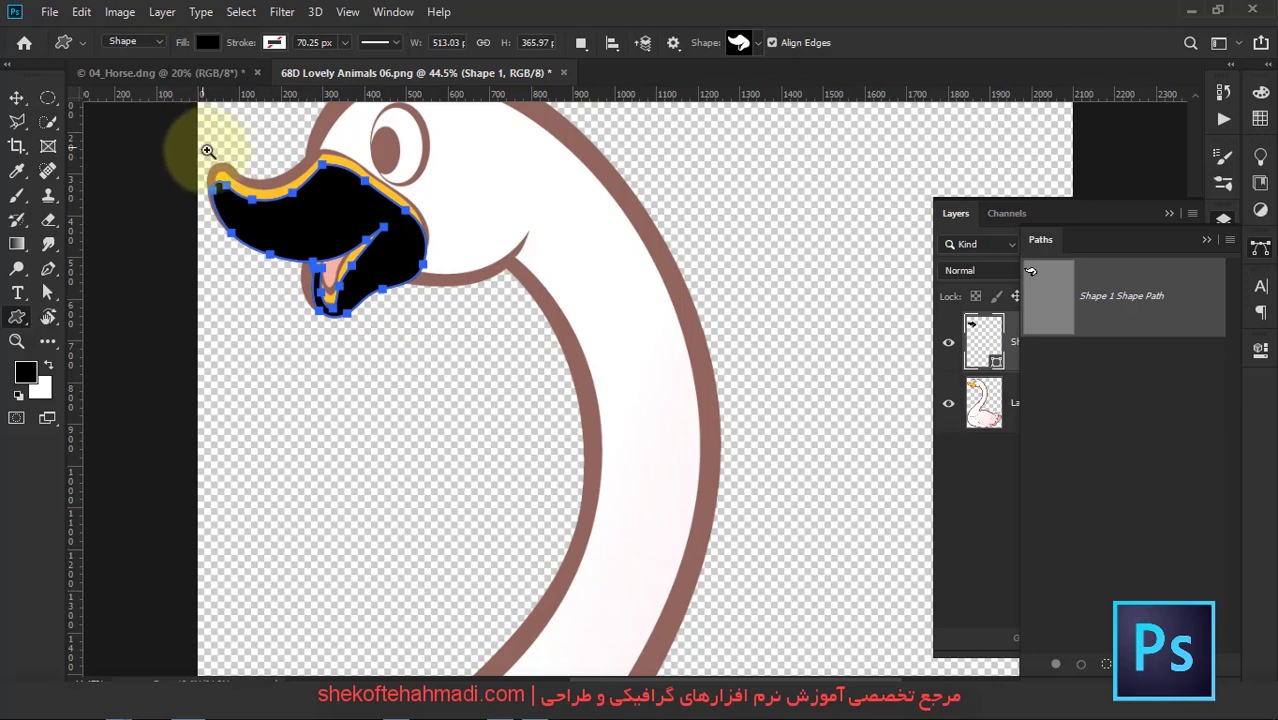
scroll(207, 152, "up", 5)
Move the black beak shape over the swan's beak and scale it down to about 97%.
key("v")
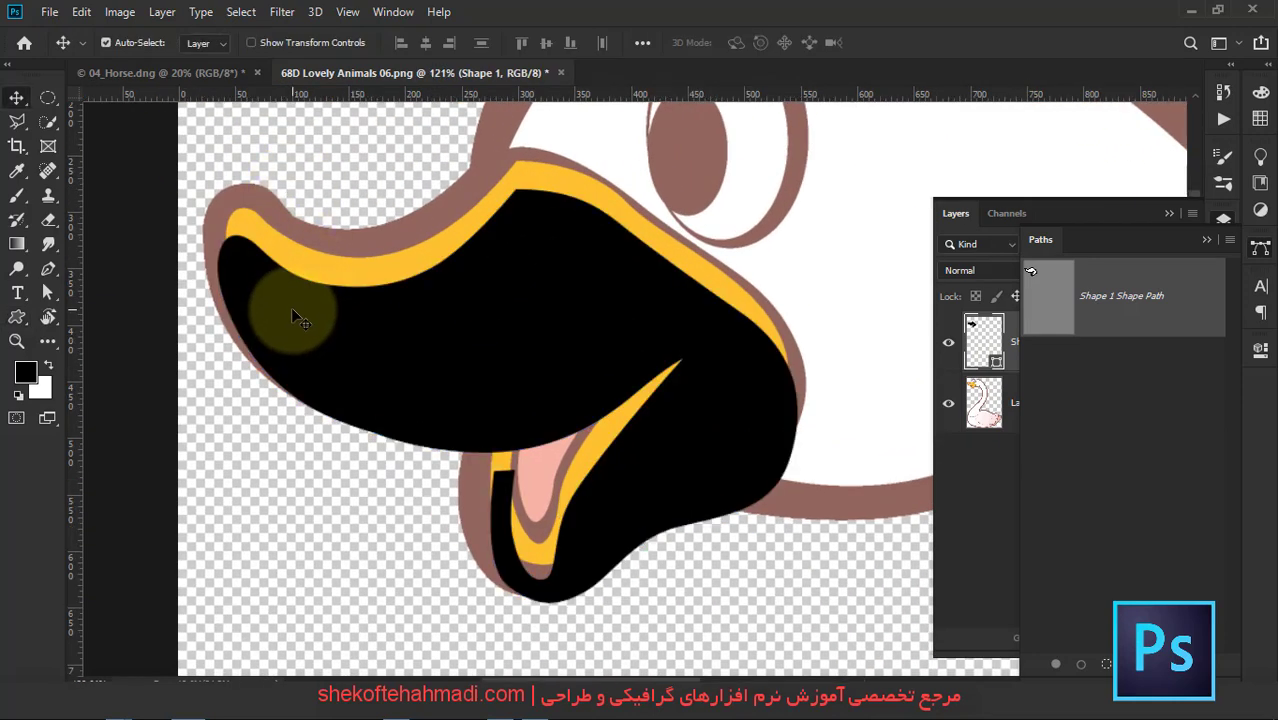
left_click_drag(291, 307, 302, 280)
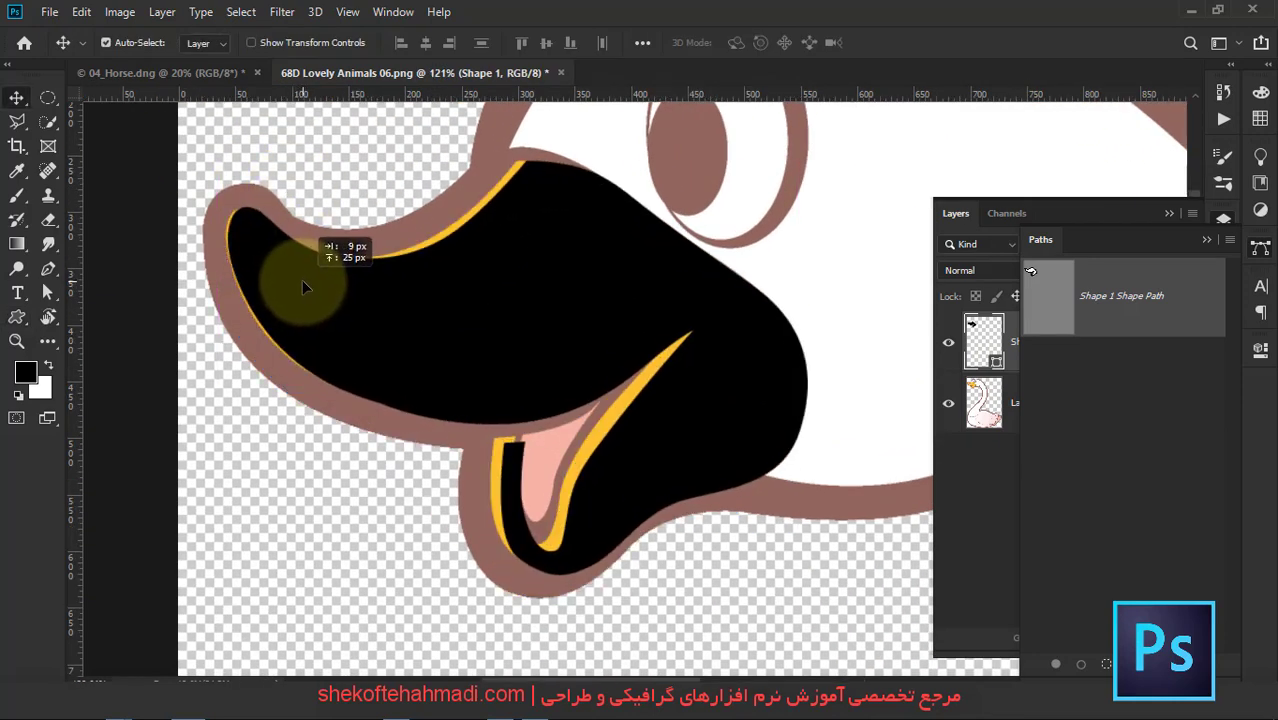
key("Left")
key("Left")
key("Left")
key("Down")
key("Down")
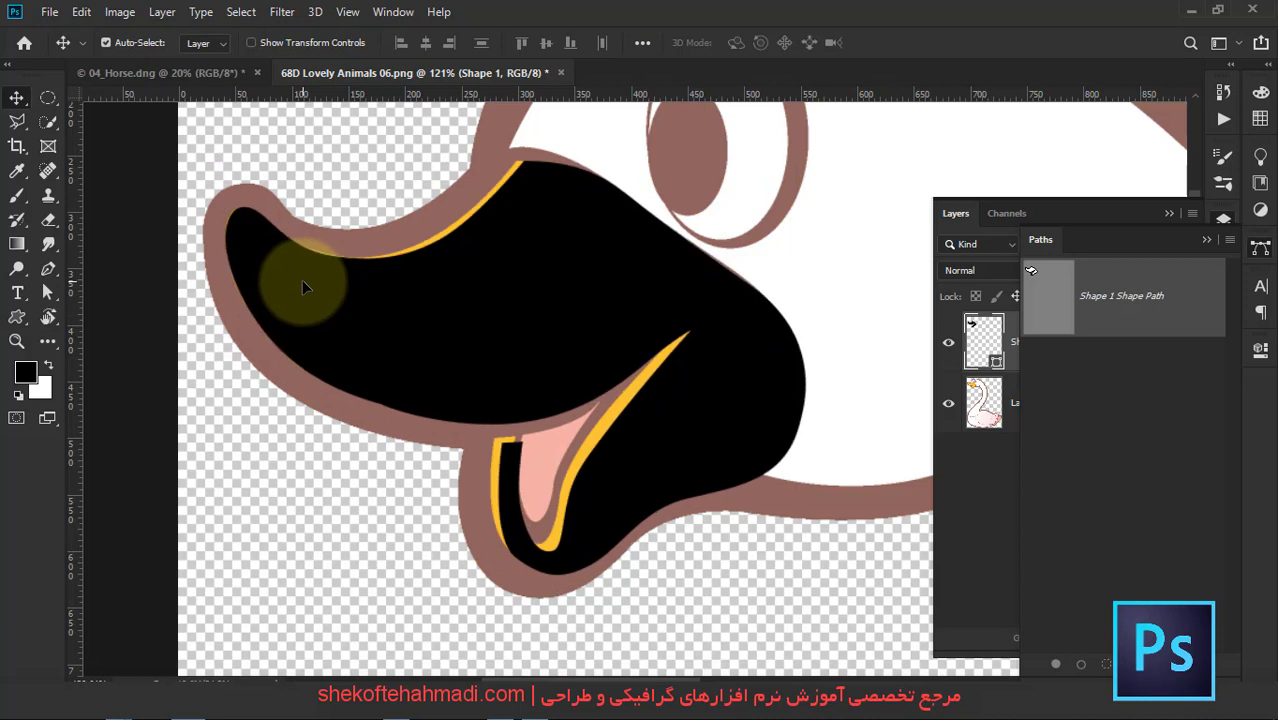
key("ctrl+t")
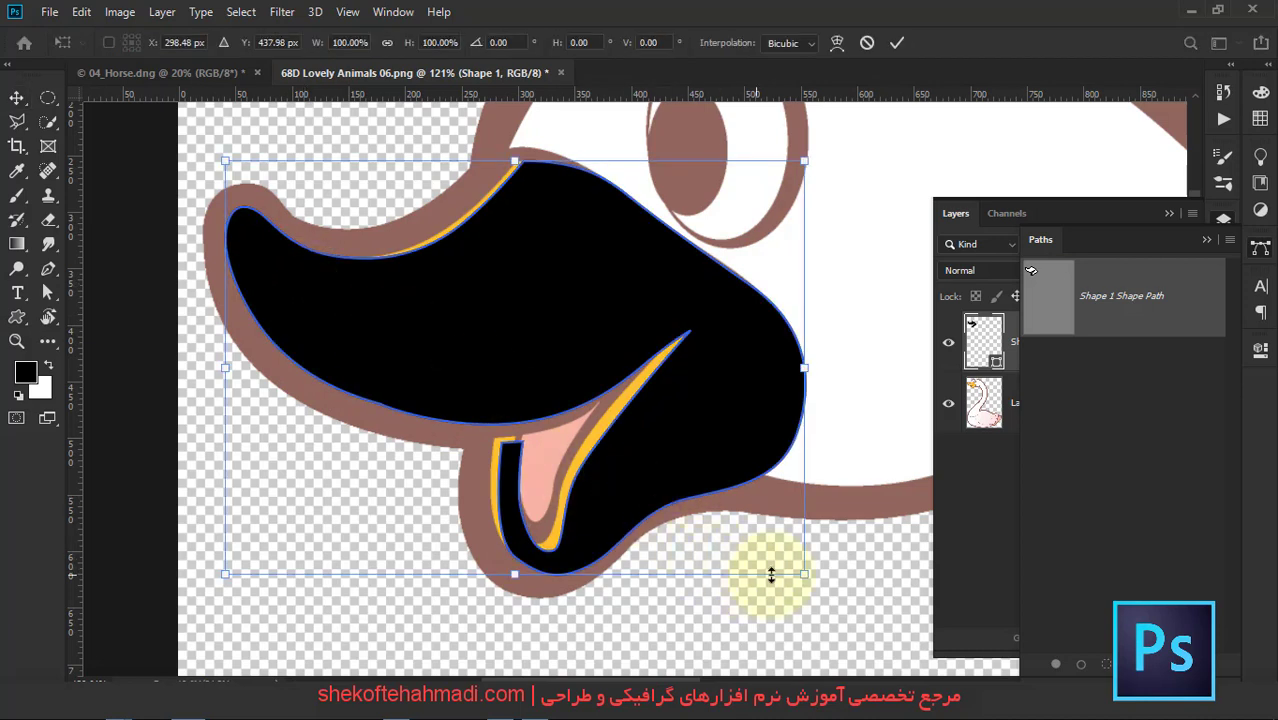
left_click_drag(799, 571, 788, 569)
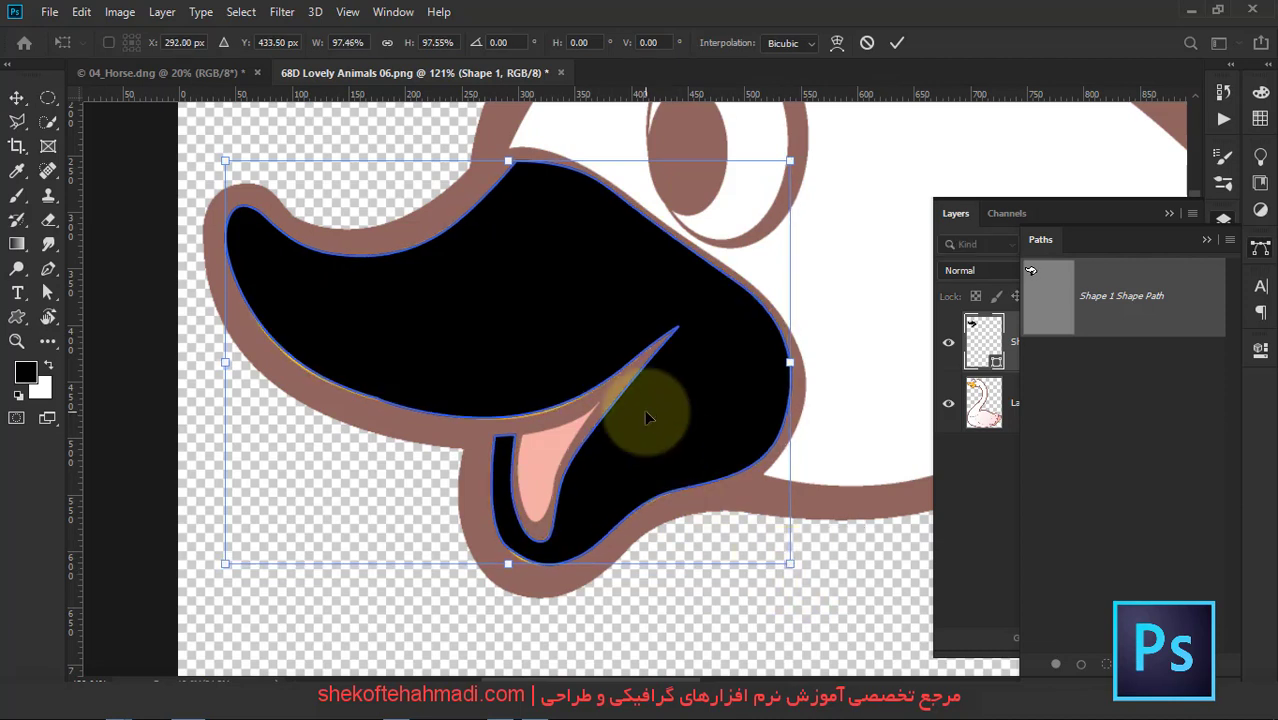
key("Return")
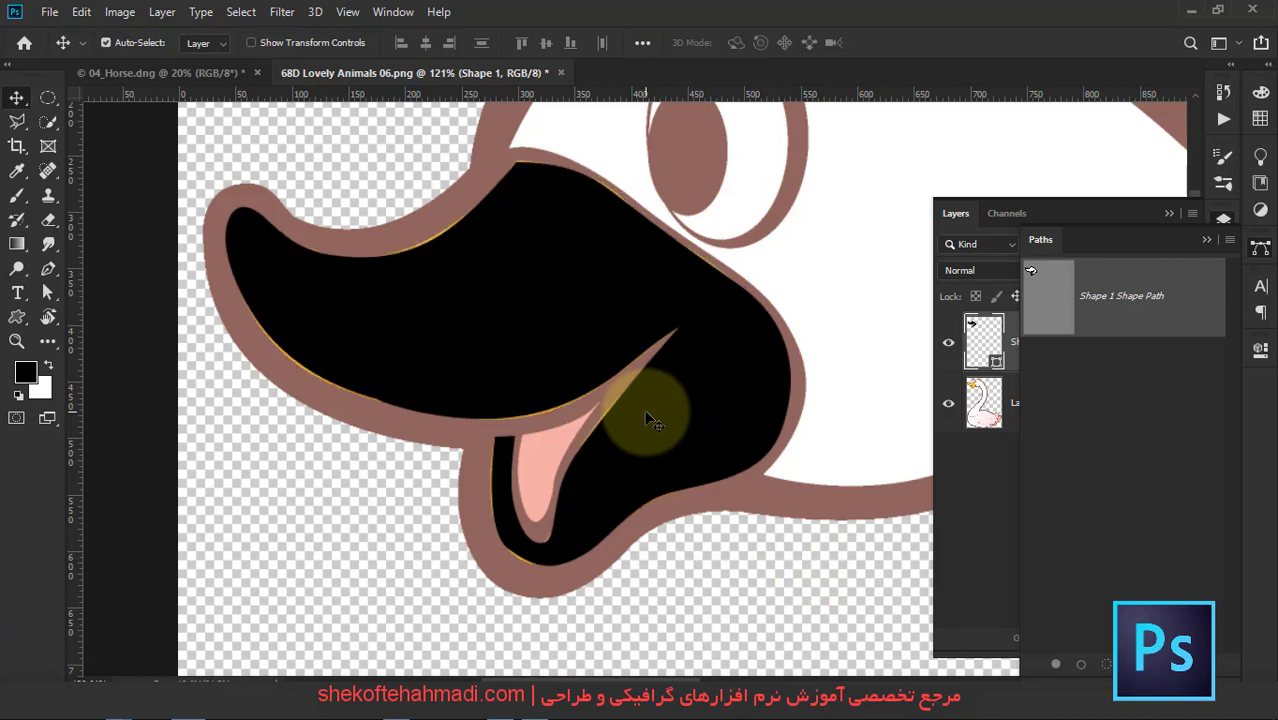
Fill the beak shape with yellow and shift it down over the beak.
key("a")
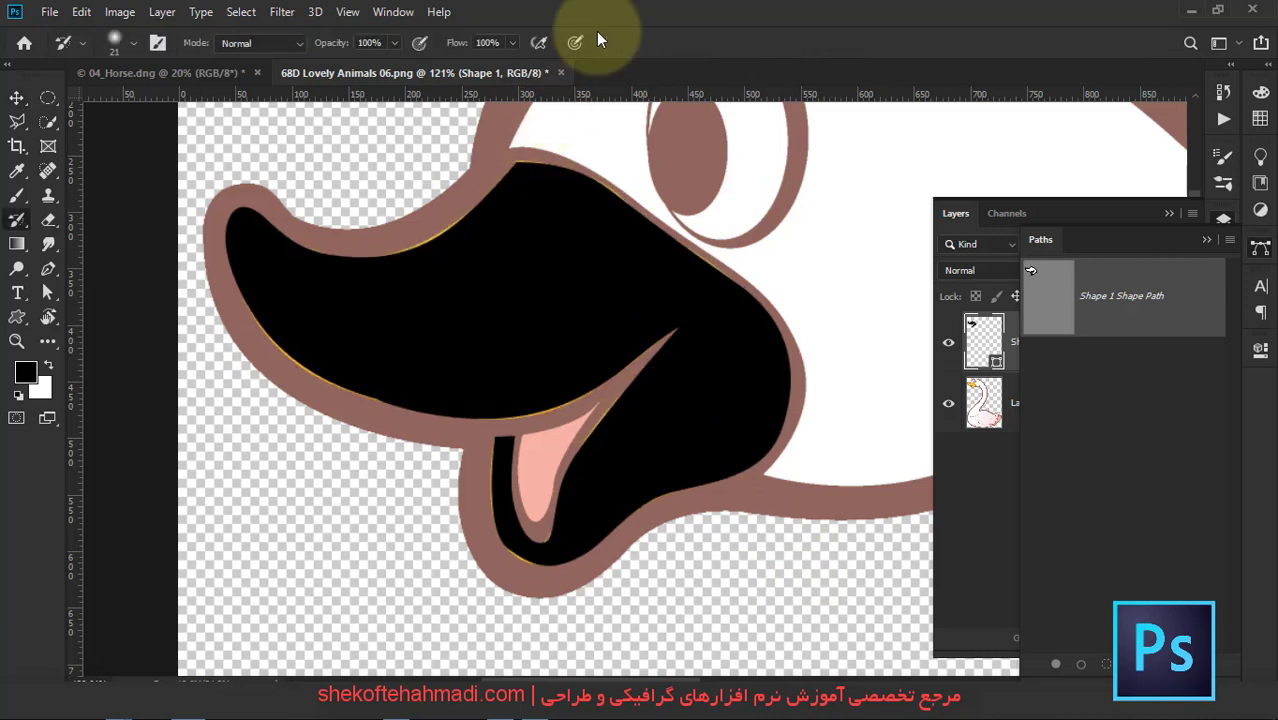
left_click(207, 42)
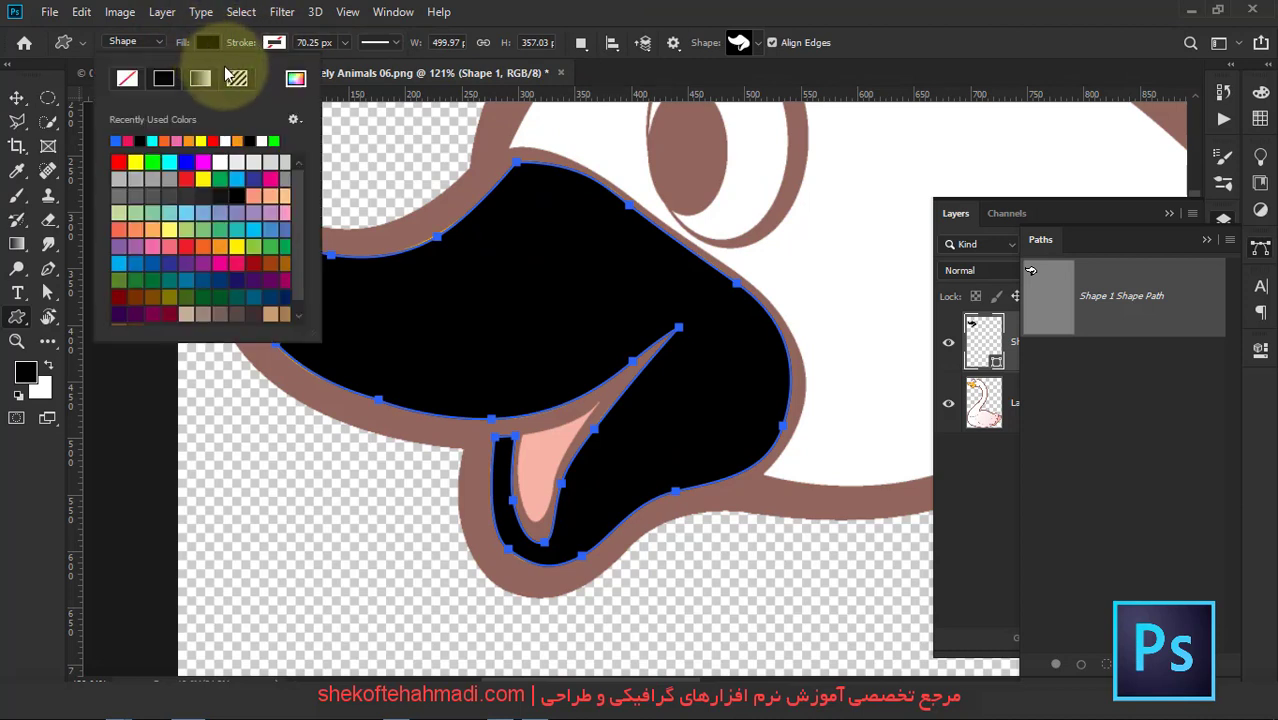
left_click(211, 137)
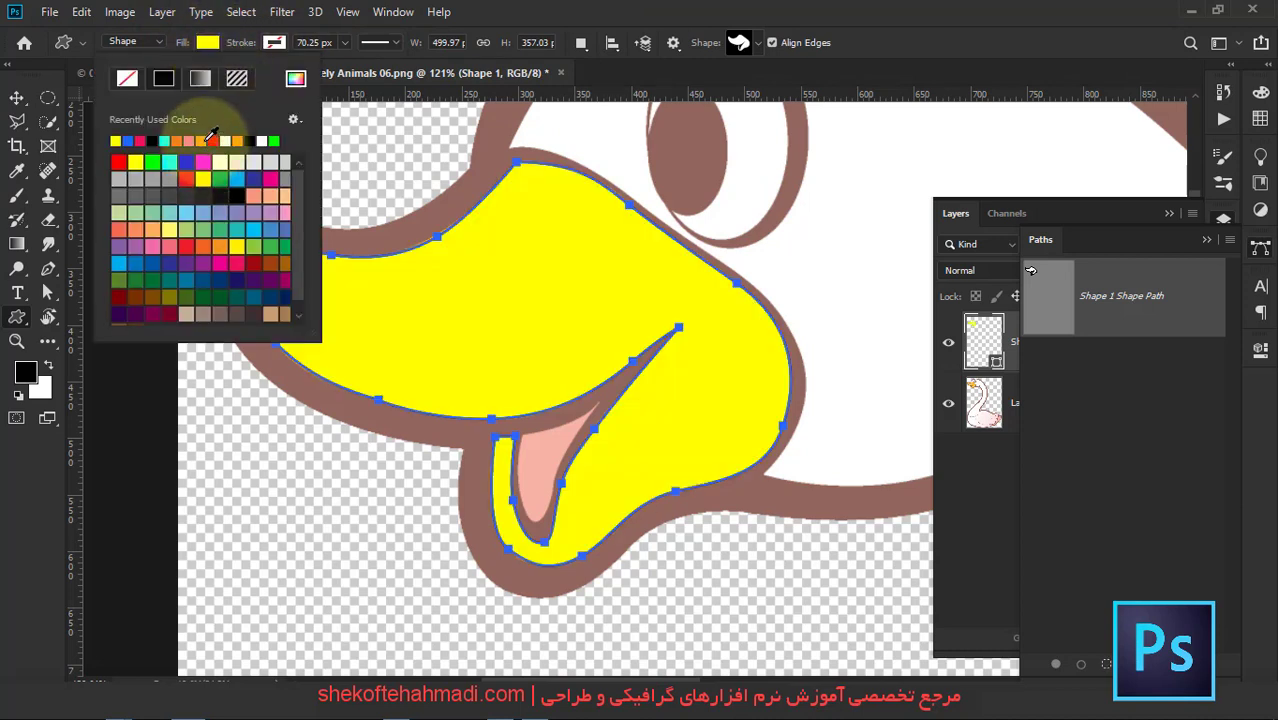
left_click(295, 78)
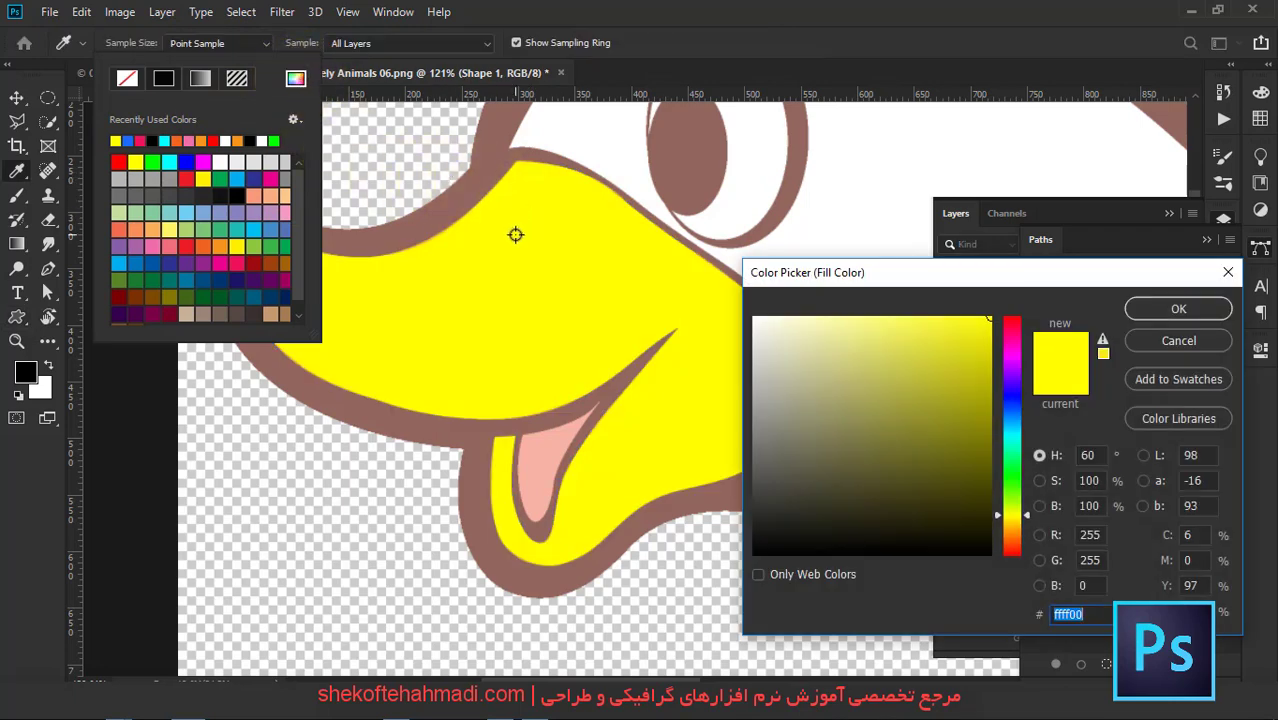
left_click(1149, 340)
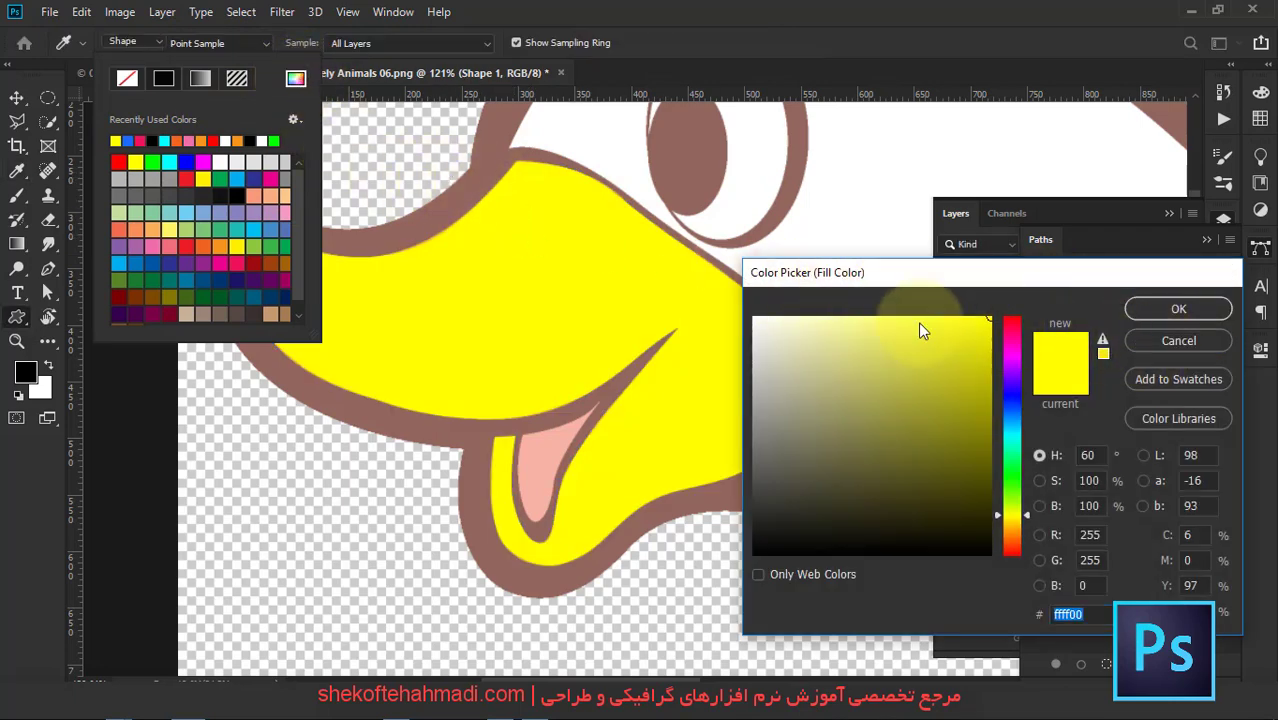
key("v")
left_click_drag(530, 308, 528, 338)
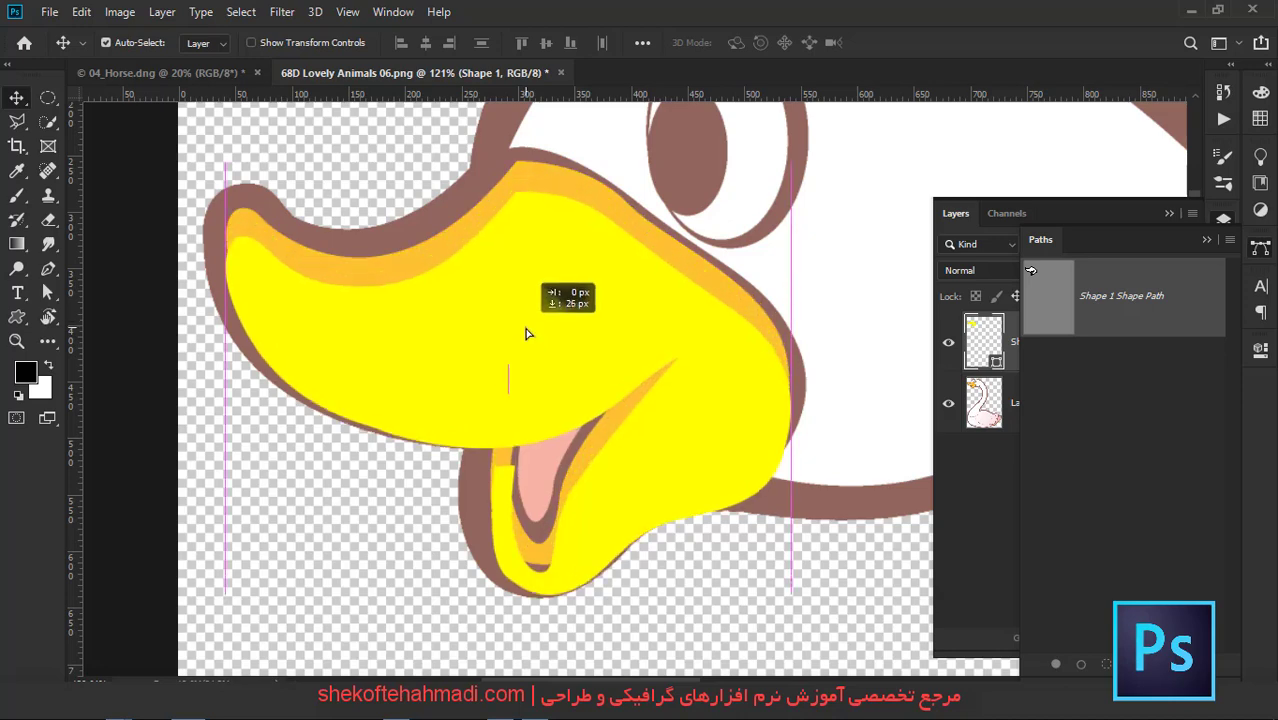
Refill the beak with orange sampled from the original beak and nudge it up 19 px.
key("a")
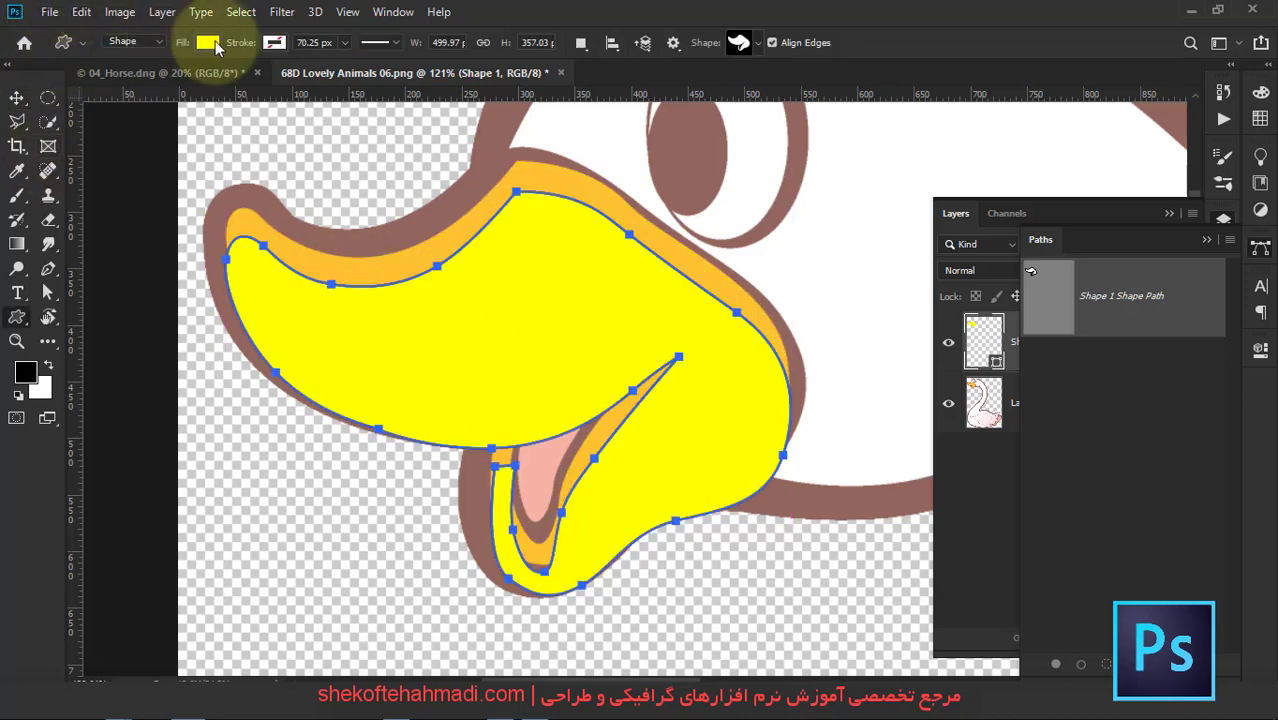
left_click(207, 42)
left_click(294, 82)
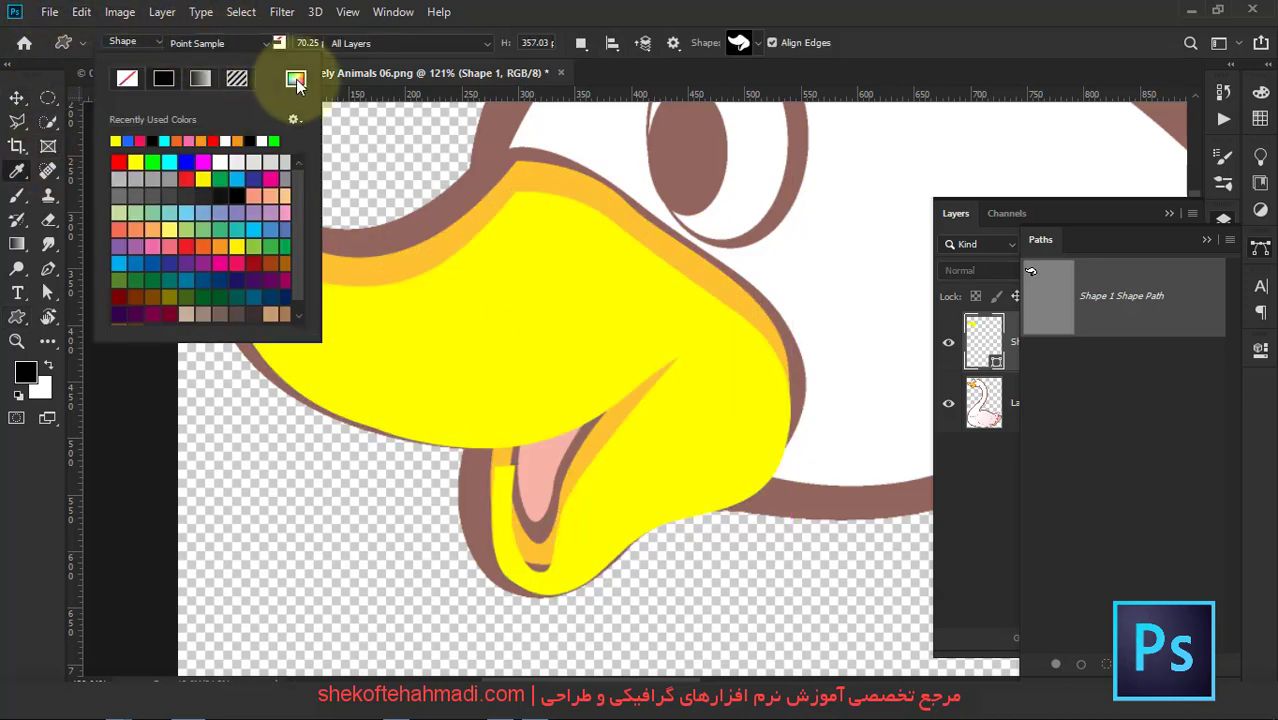
left_click(500, 199)
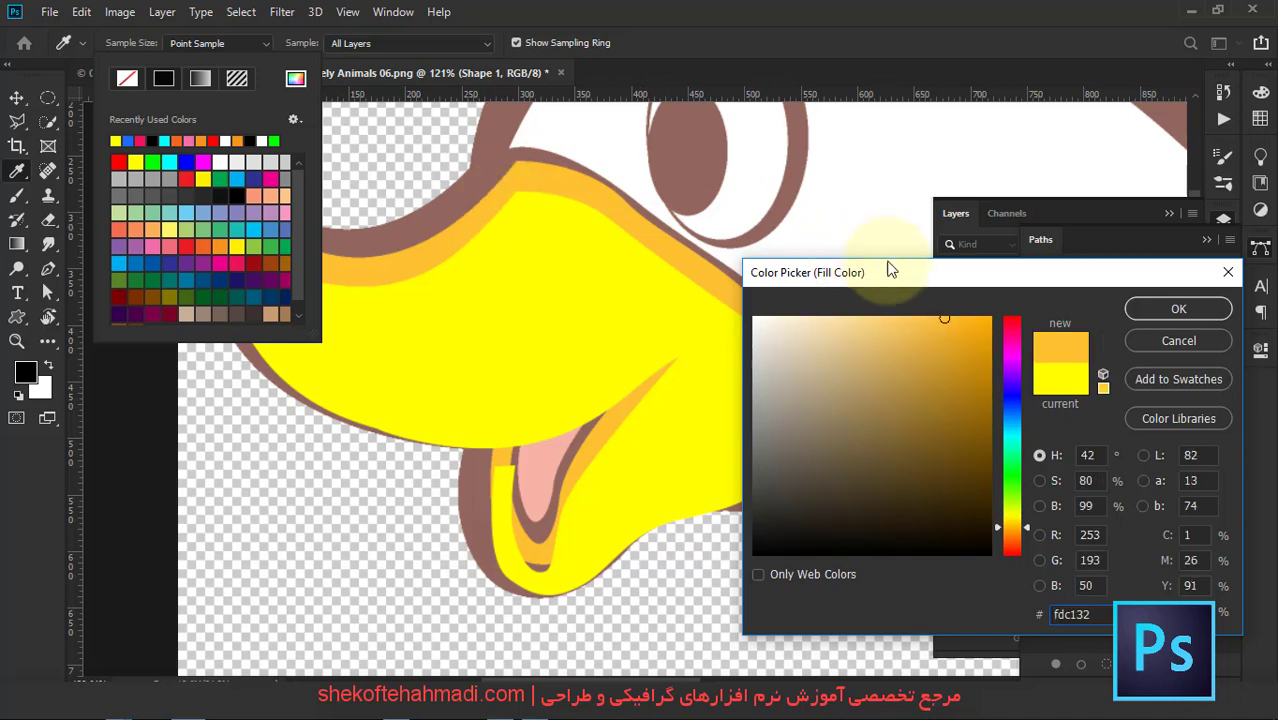
left_click(1160, 308)
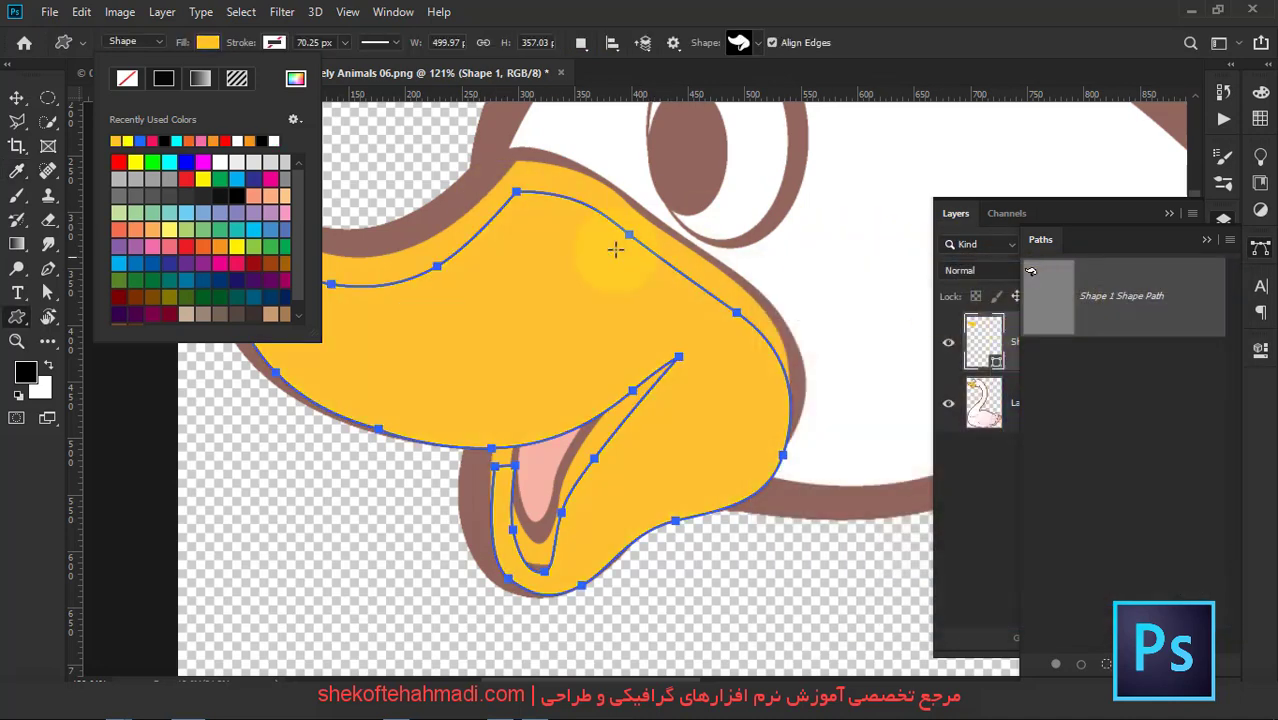
left_click(16, 97)
left_click(367, 283)
left_click_drag(398, 314, 388, 290)
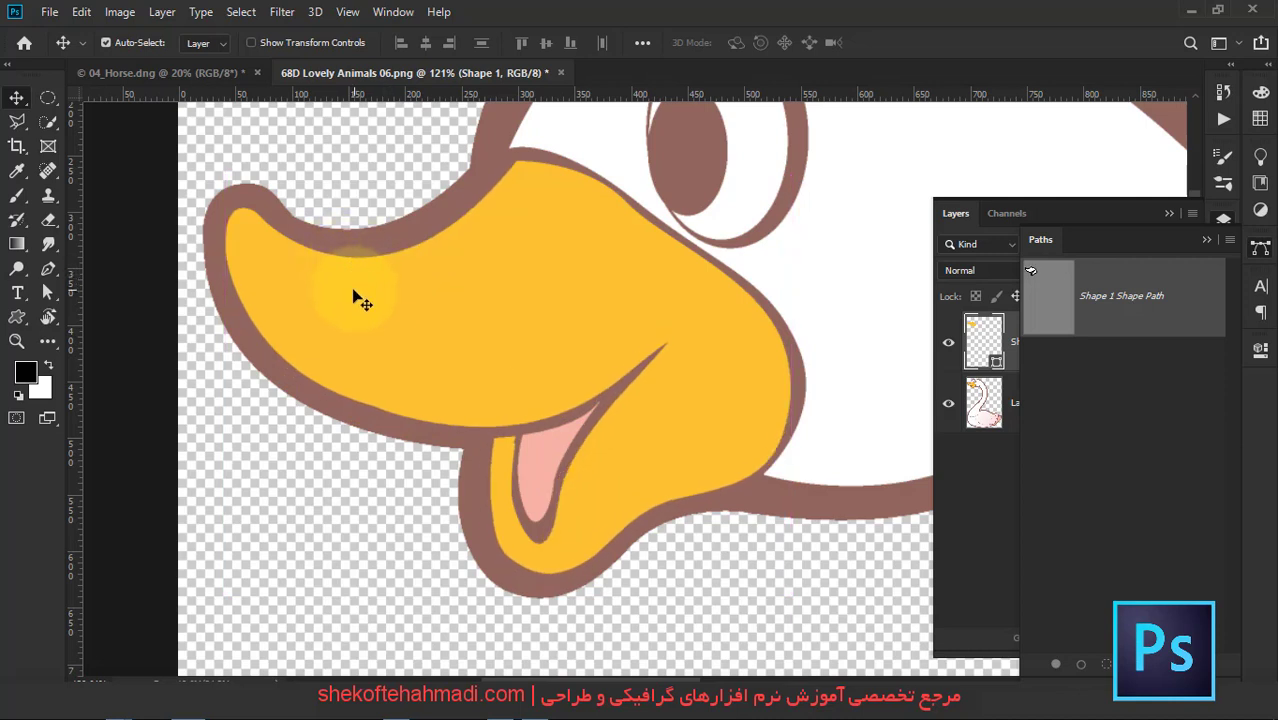
Switch the fill to a deeper orange swatch and move the beak up to cover the yellow edge.
key("u")
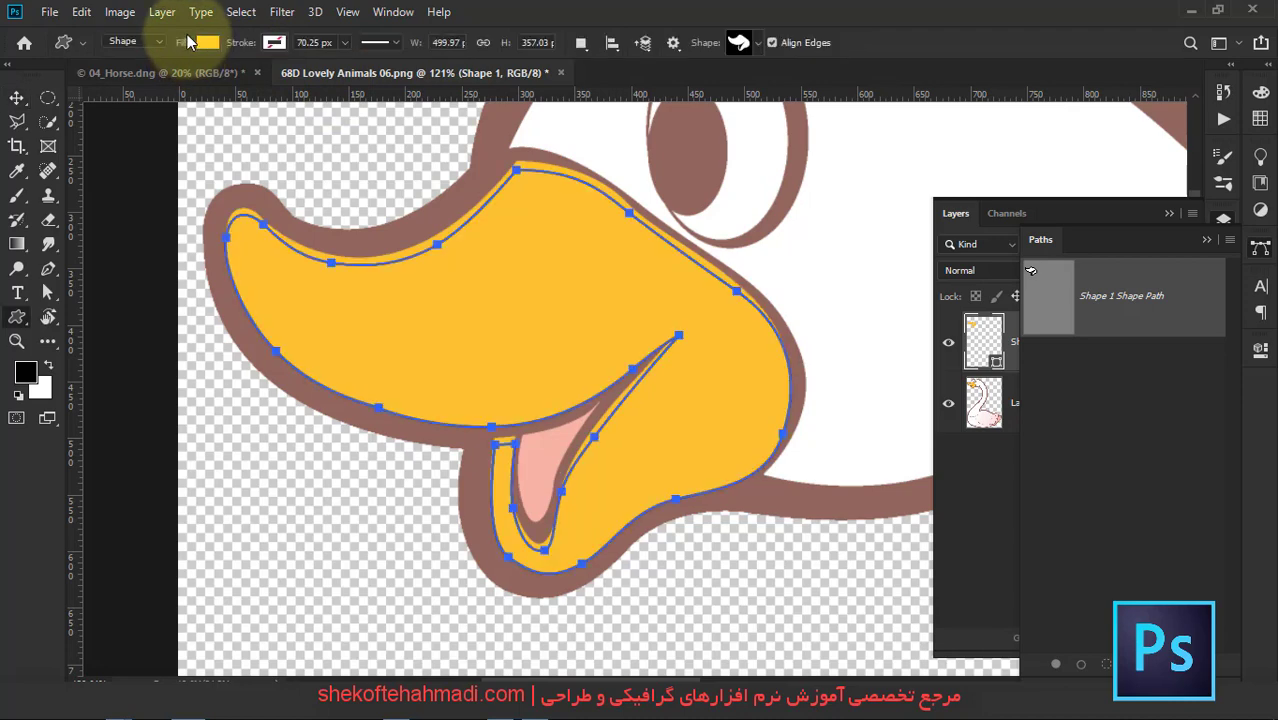
left_click(205, 42)
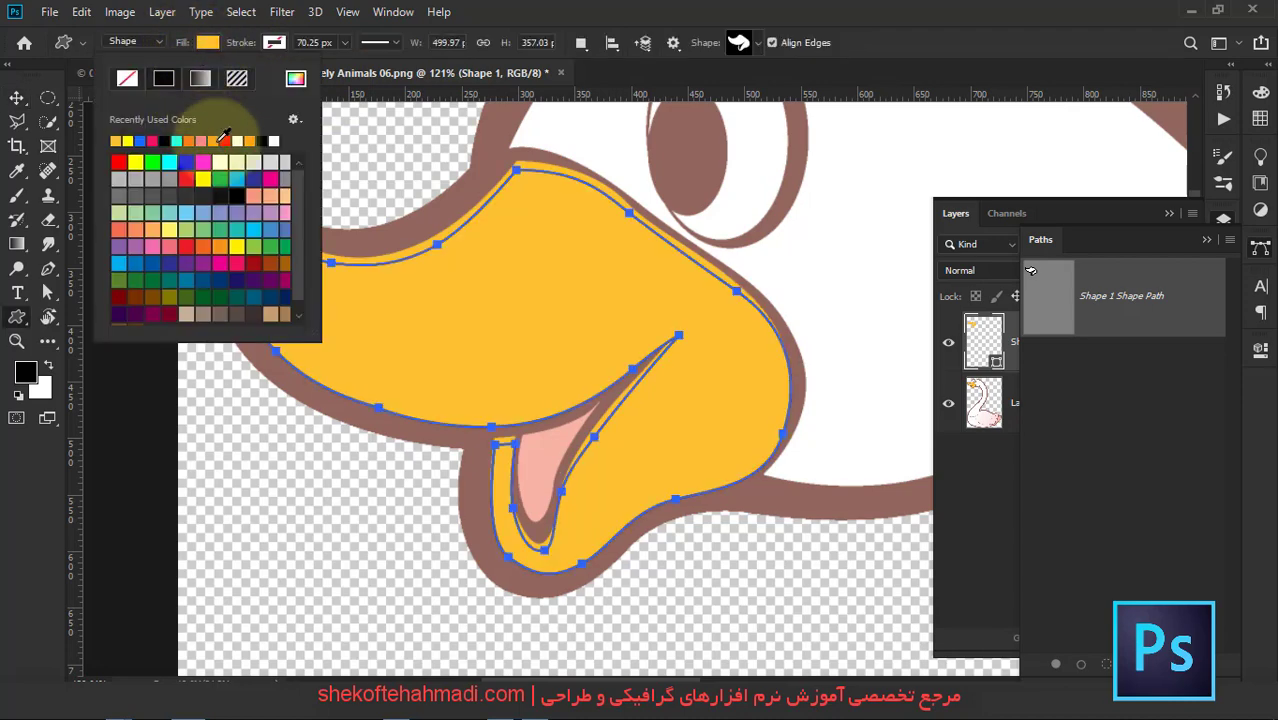
left_click(224, 140)
left_click(17, 97)
left_click(520, 338)
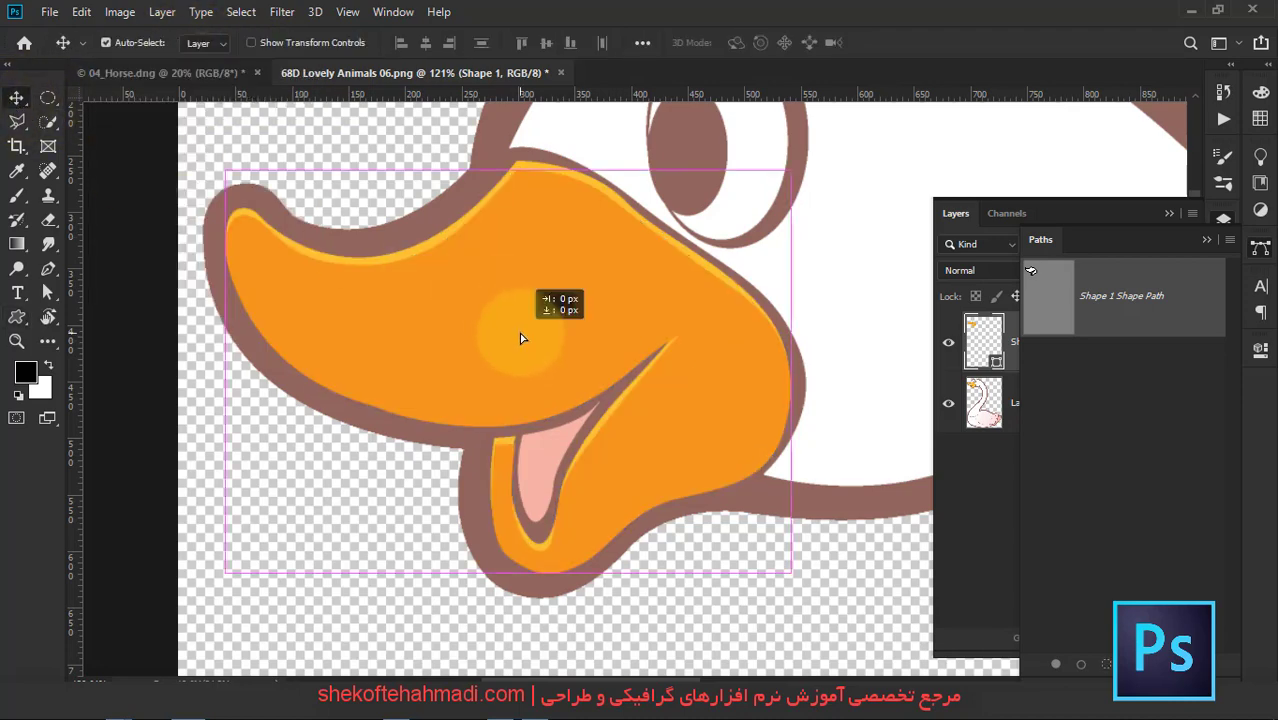
left_click_drag(520, 338, 519, 331)
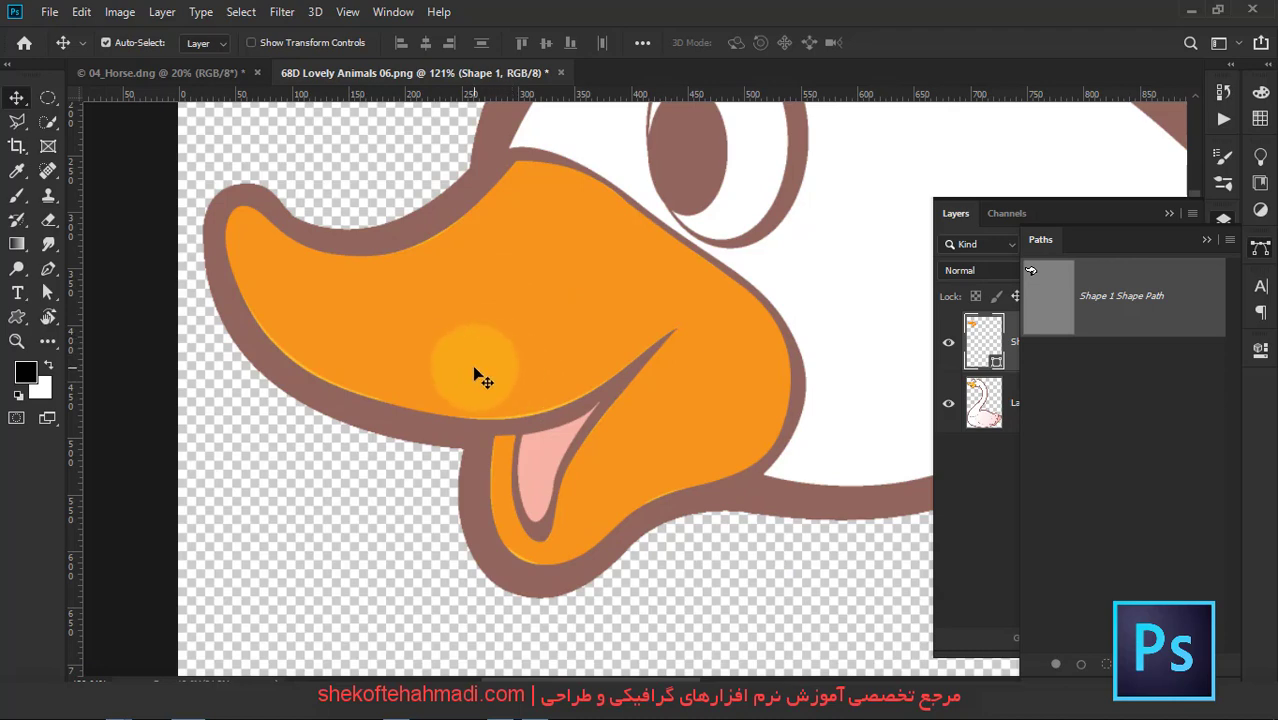
key("ctrl+0")
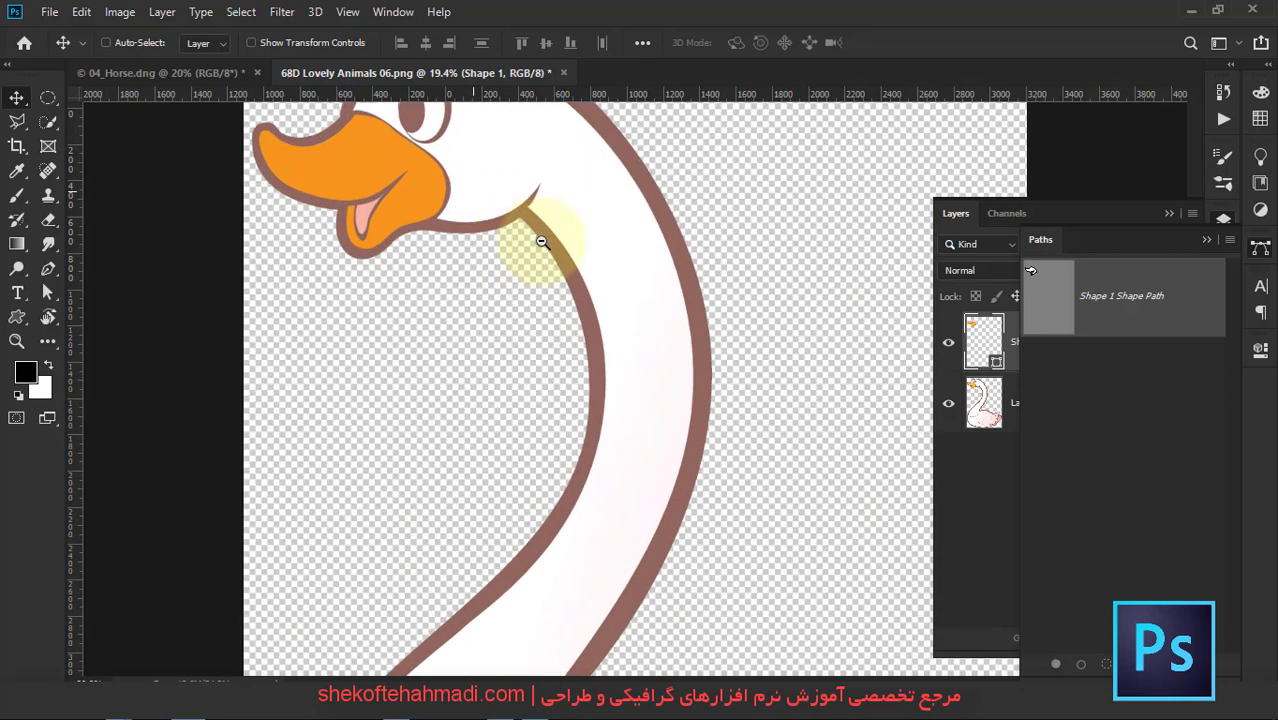
Zoom in close on the beak and eye, and bring up the Layers panel with Layer 1 selected.
left_click_drag(473, 200, 579, 257)
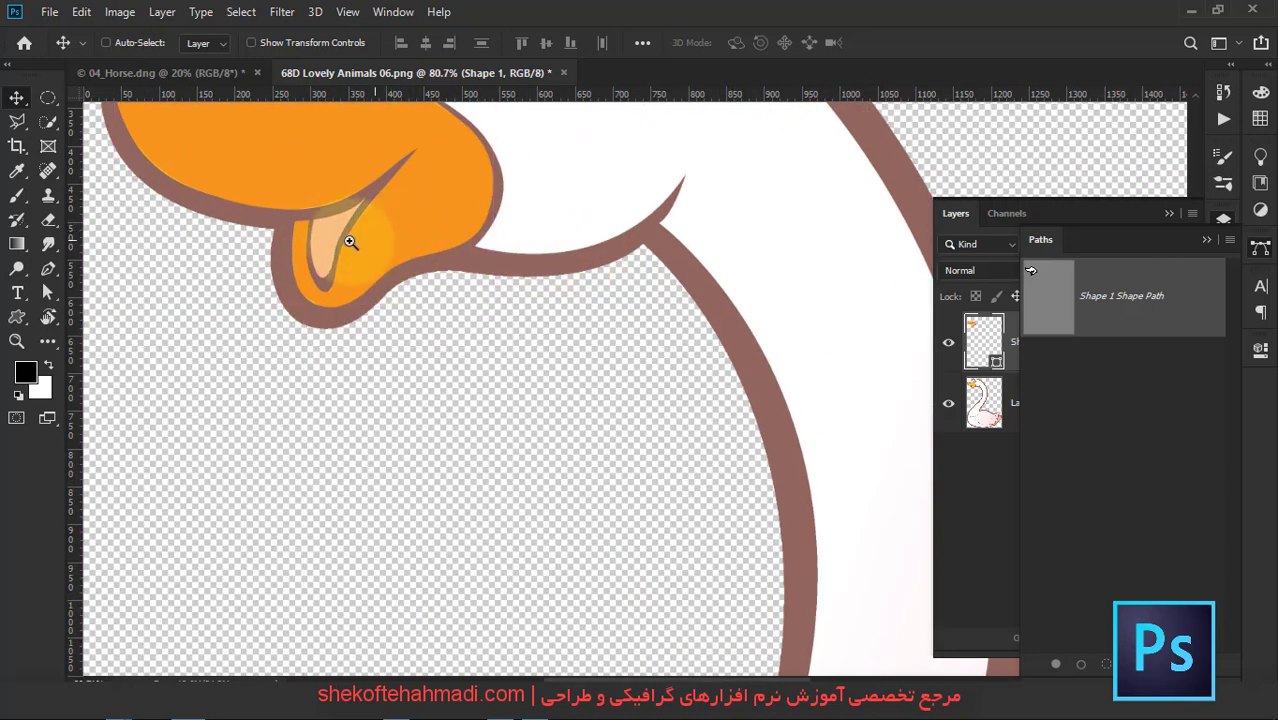
left_click_drag(342, 243, 271, 245)
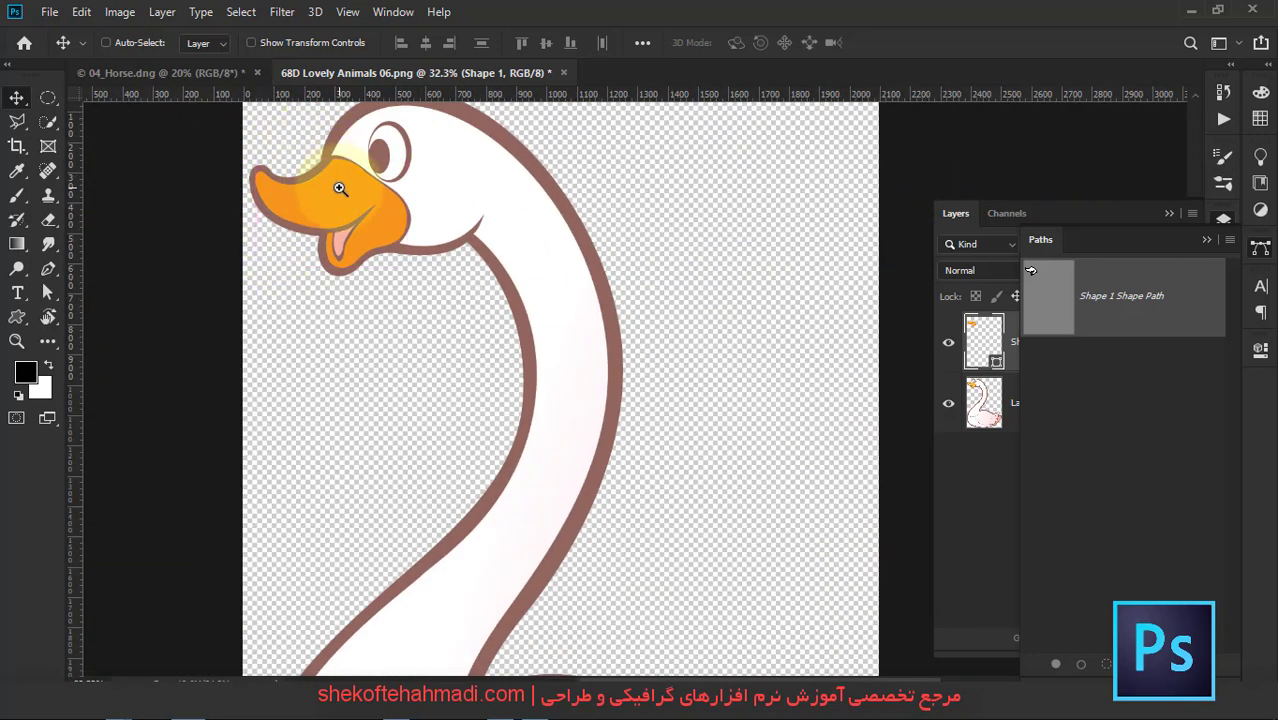
left_click_drag(300, 150, 520, 191)
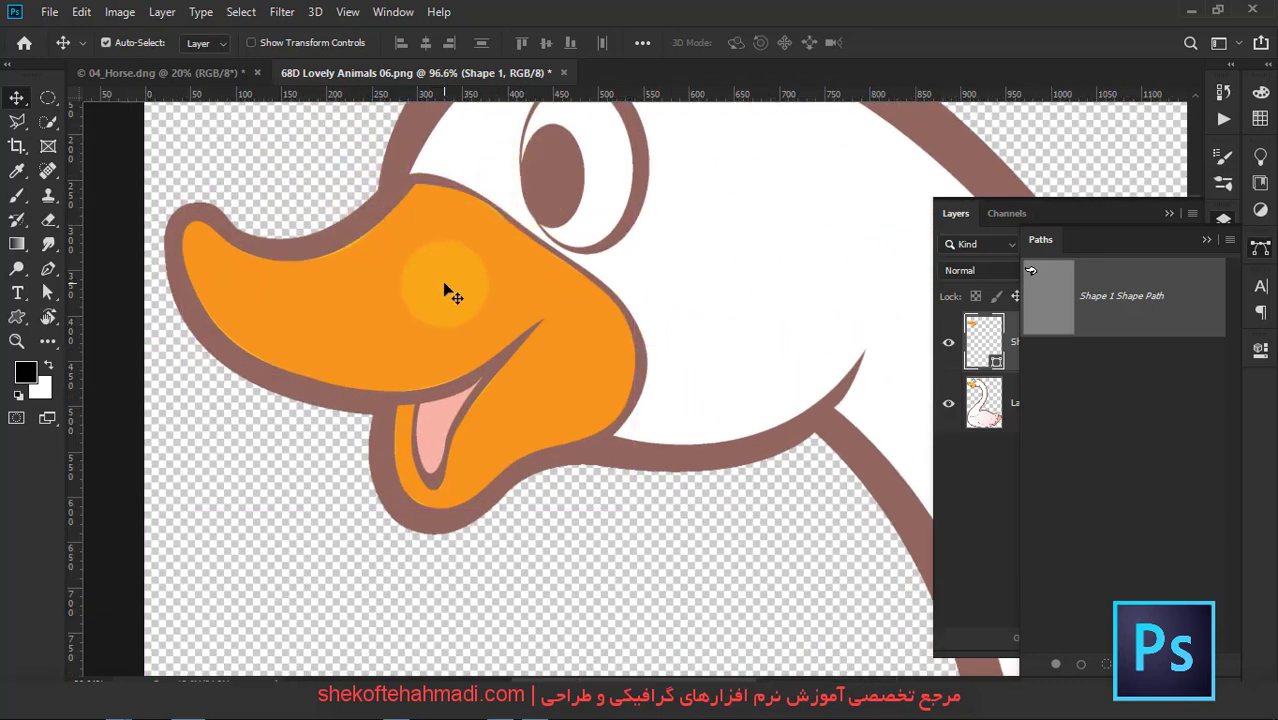
left_click(995, 395)
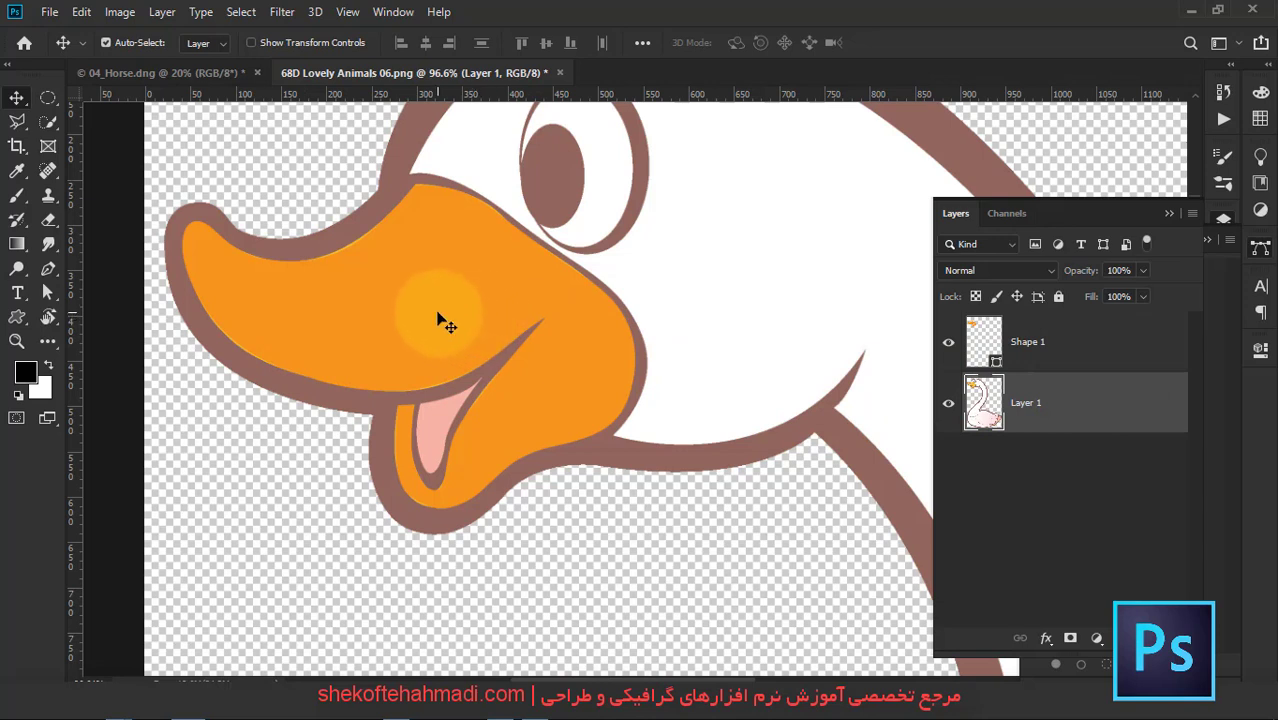
Draw a trial curved highlight path on the beak with the Pen, then discard it.
key("p")
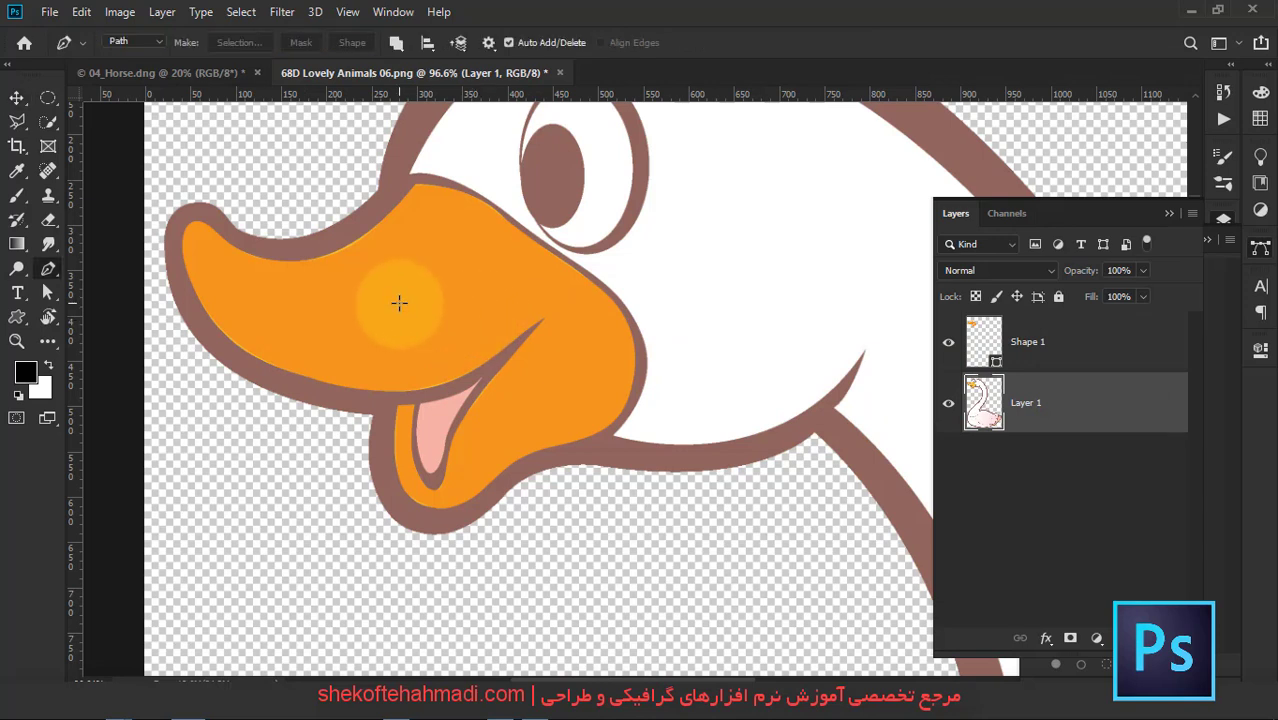
left_click_drag(427, 360, 470, 359)
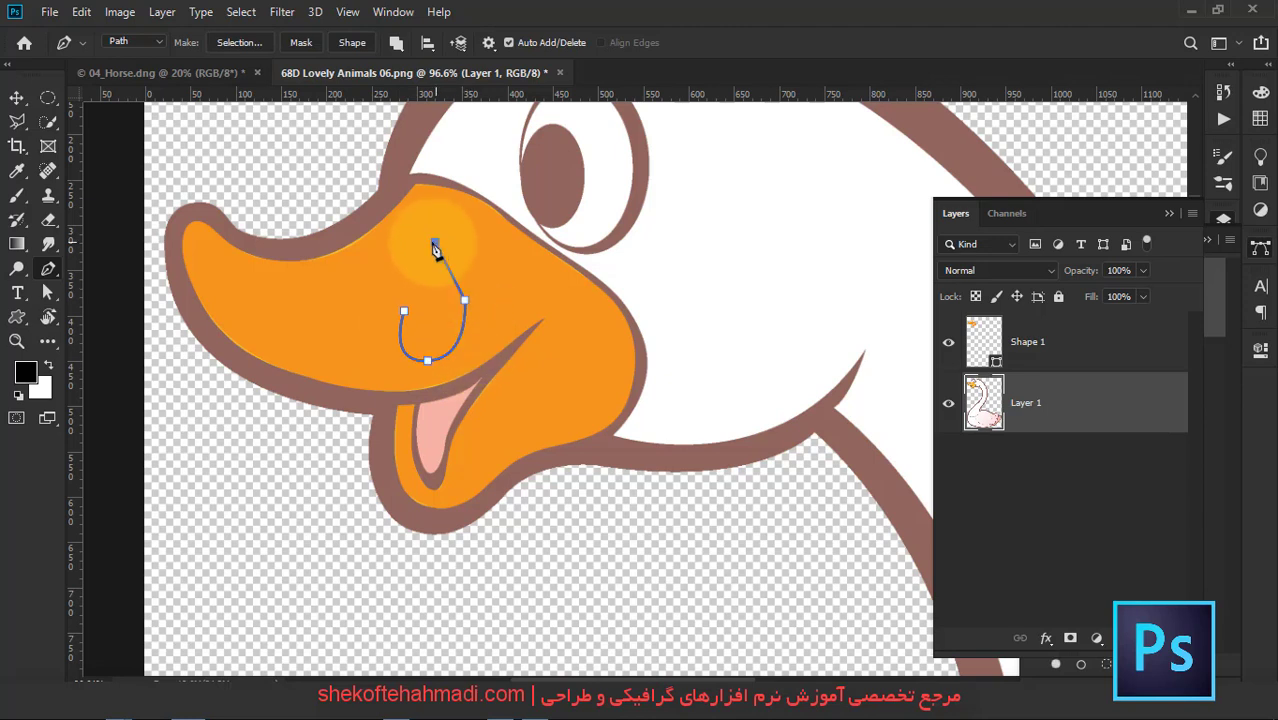
left_click_drag(435, 243, 416, 249)
left_click(404, 307)
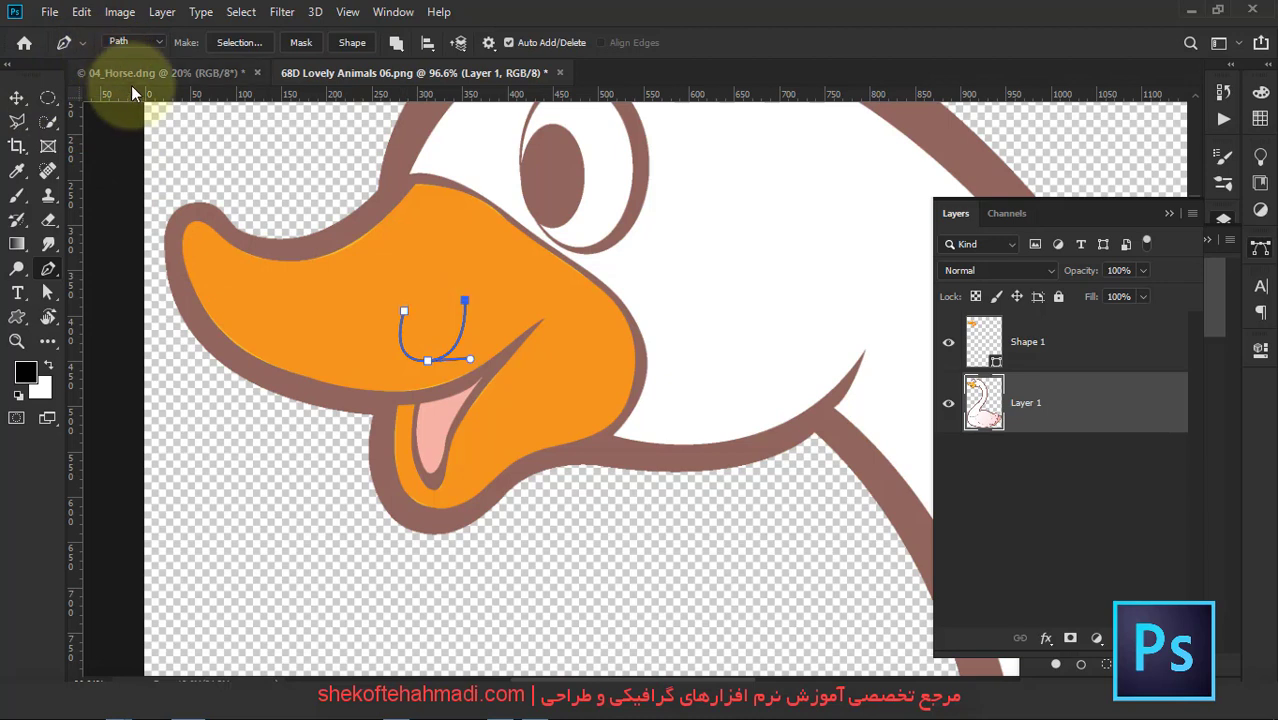
key("Return")
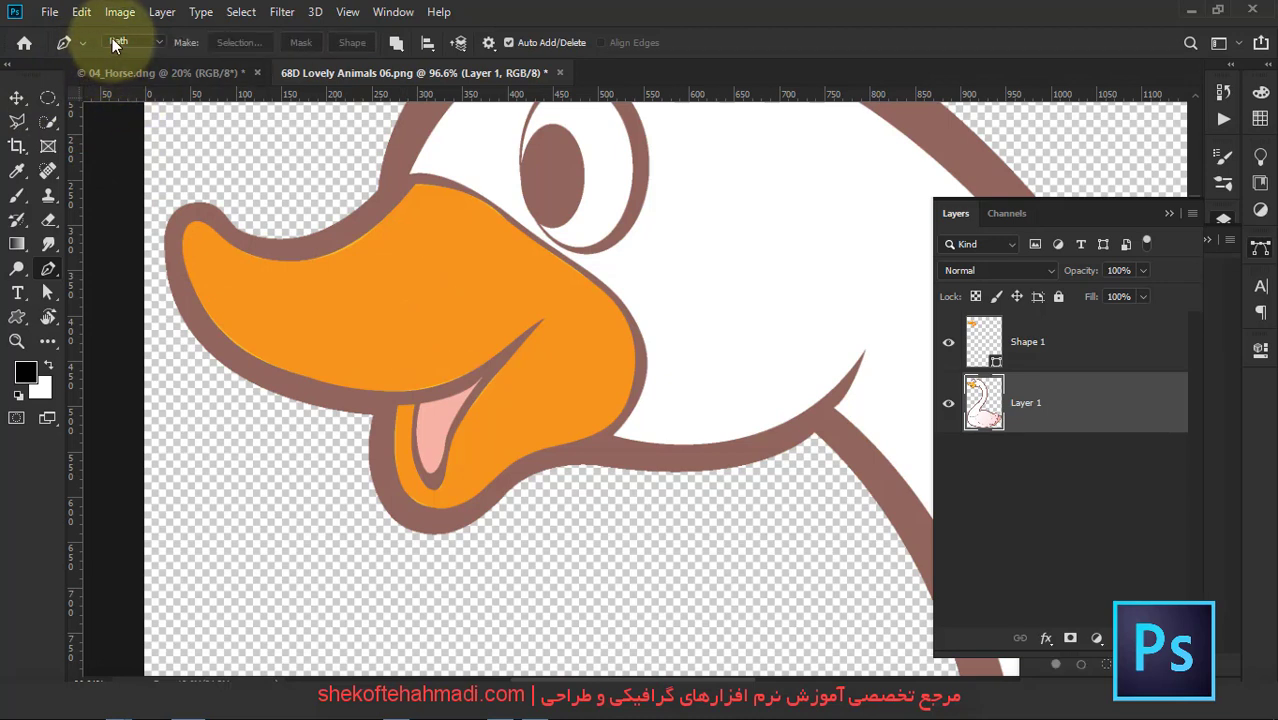
Draw a closed teardrop in Shape mode on the upper beak with a white fill.
left_click(118, 41)
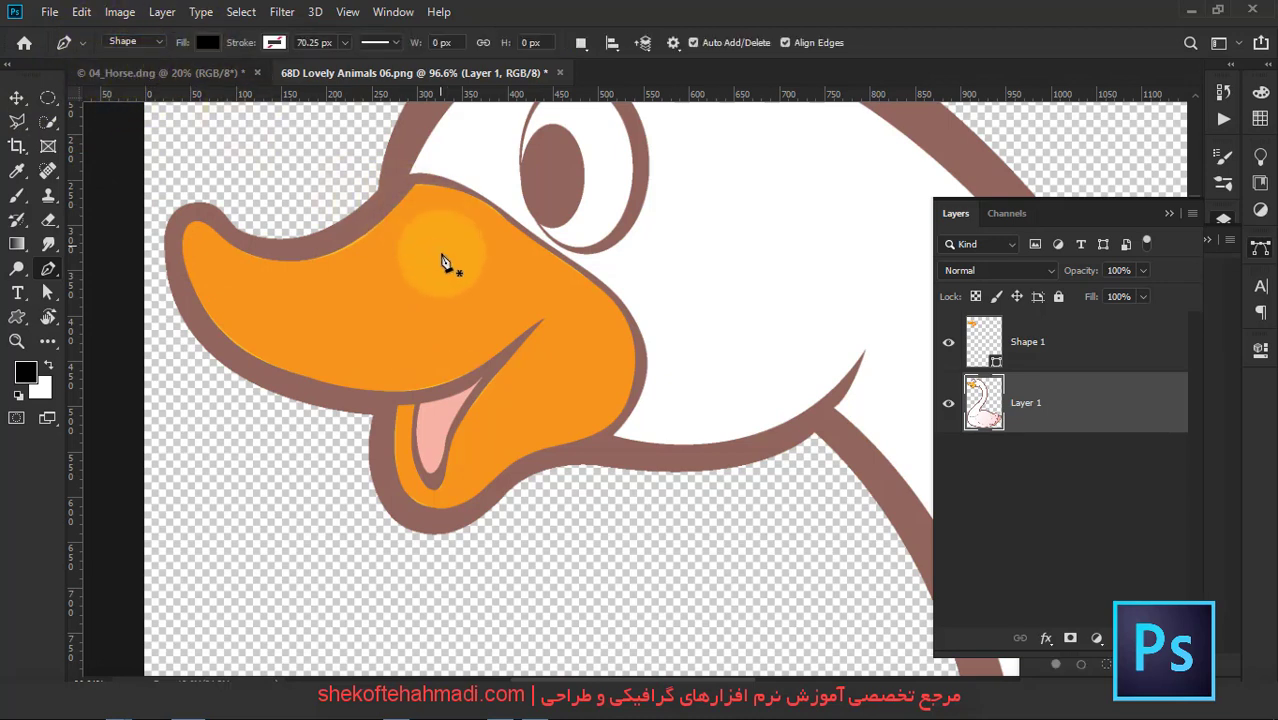
left_click(426, 292)
left_click_drag(367, 283, 368, 372)
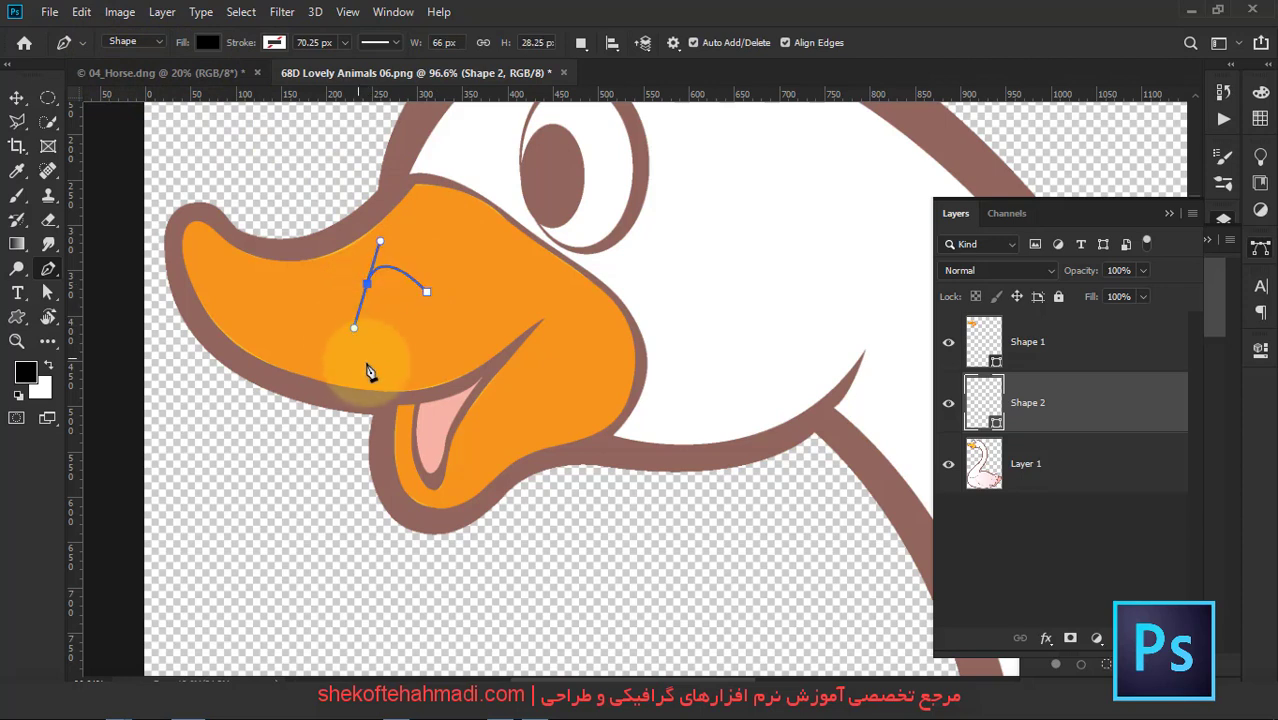
left_click(426, 293)
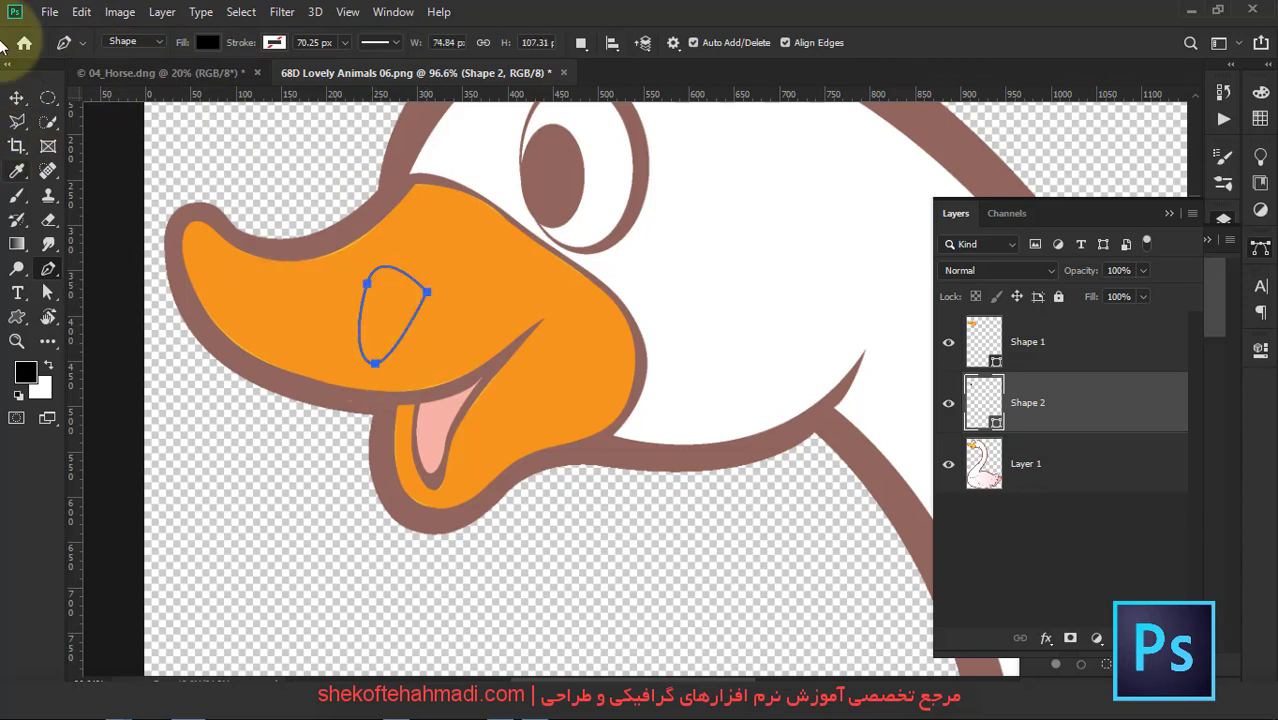
left_click(198, 48)
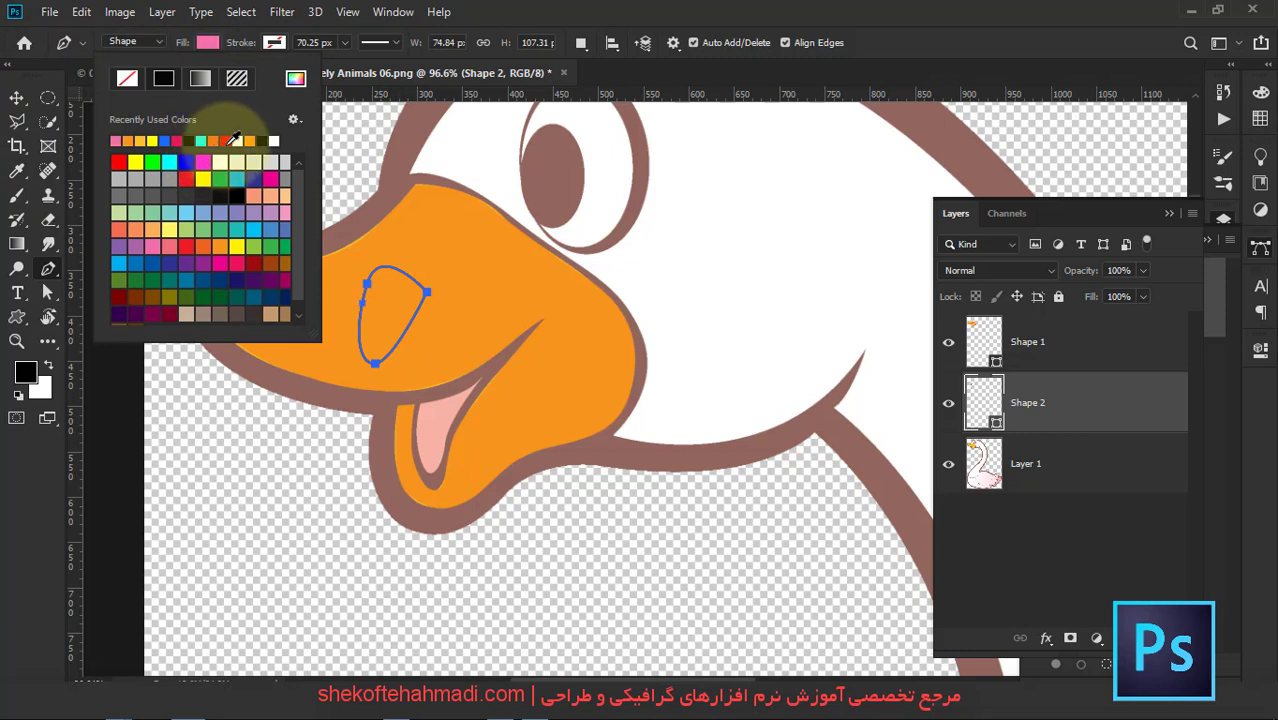
left_click(17, 97)
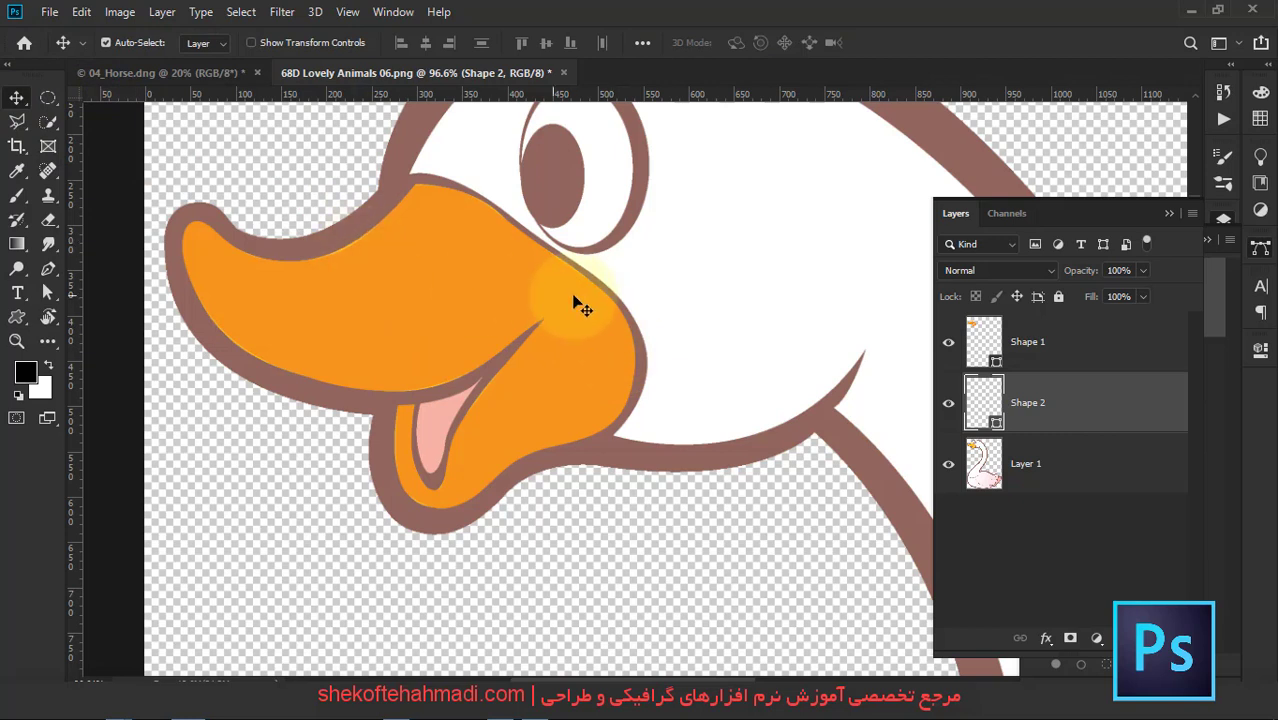
Move Shape 2 above Shape 1 and lower the white highlight about 18 px.
left_click_drag(1001, 401, 1001, 340)
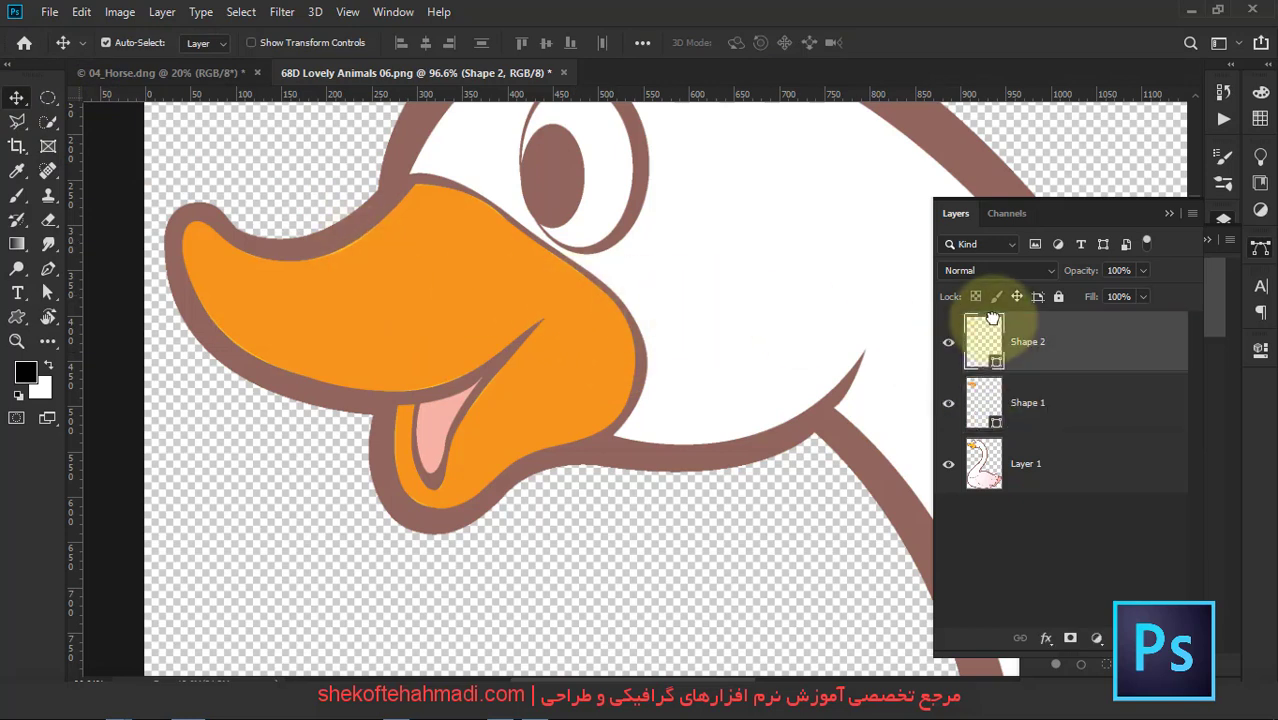
mouse_move(390, 293)
left_mouse_down()
mouse_move(427, 302)
mouse_move(438, 269)
mouse_move(427, 237)
mouse_move(437, 258)
left_mouse_up()
left_click_drag(984, 340, 984, 338)
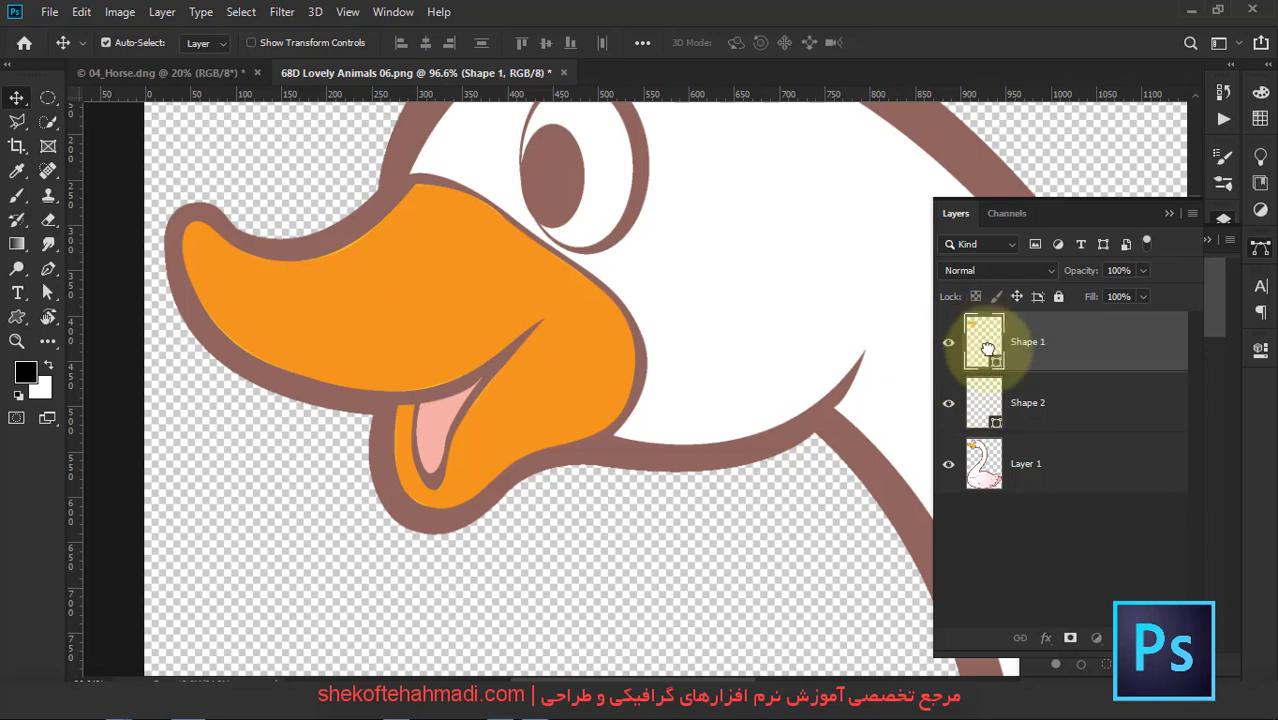
left_click_drag(984, 400, 1005, 428)
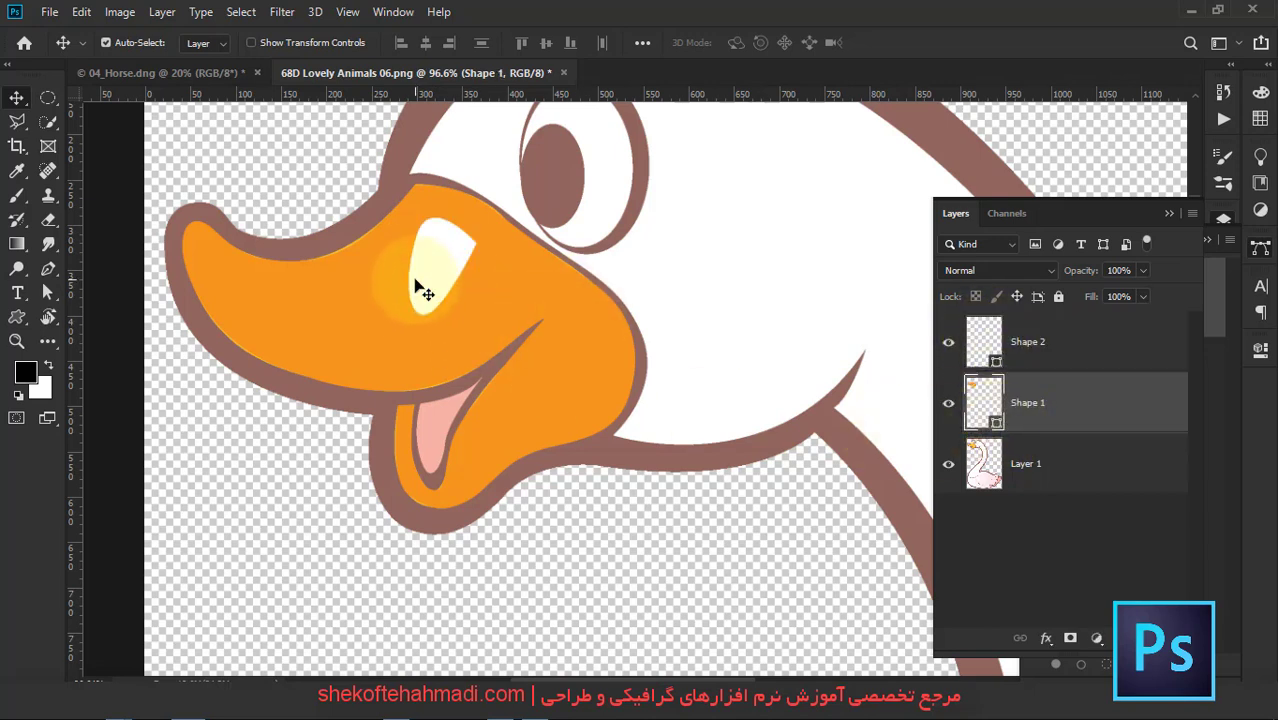